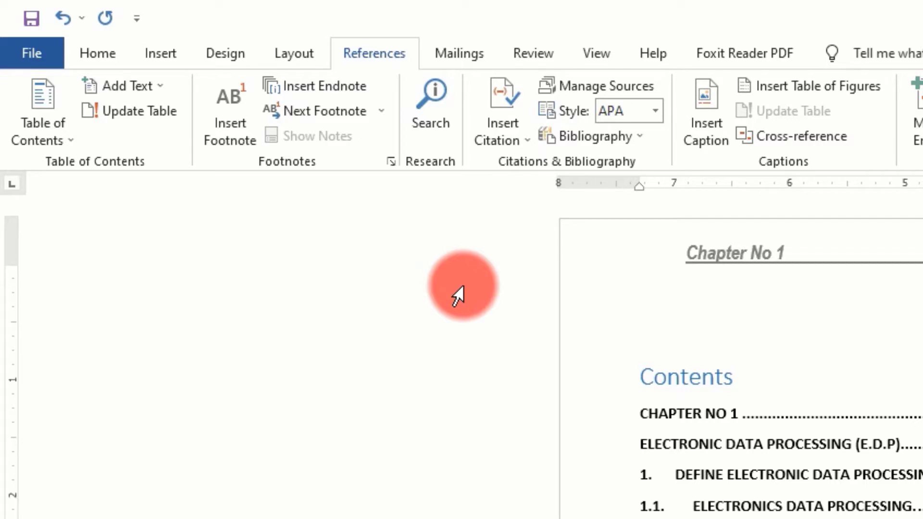
# Step: Examine the table of contents entries and the Chapter No 1 headings they refer to
pyautogui.click(457, 296)
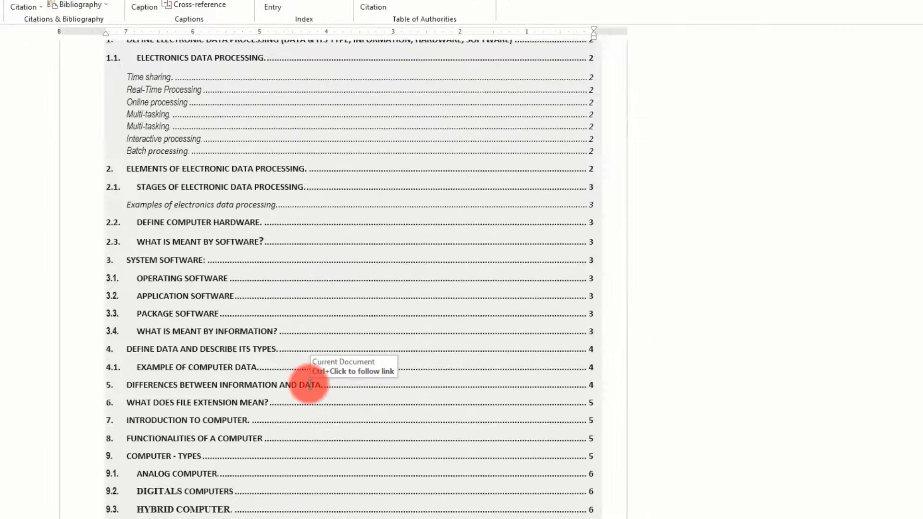
pyautogui.scroll(-5, 293, 375)
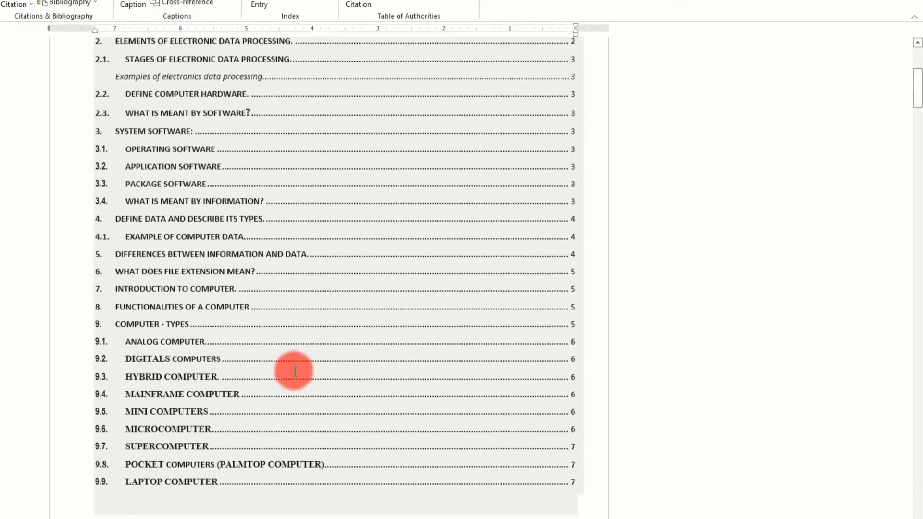
pyautogui.scroll(-1, 294, 371)
pyautogui.scroll(-6, 295, 371)
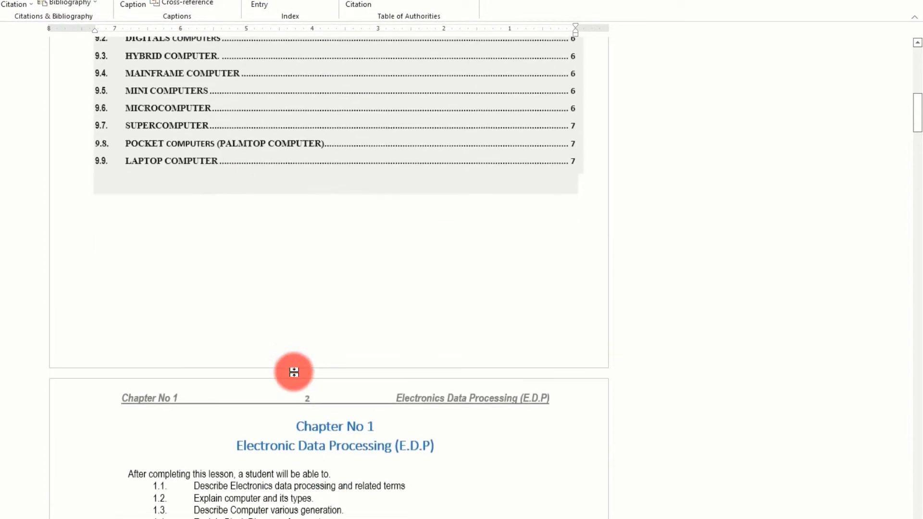
pyautogui.scroll(-8, 295, 372)
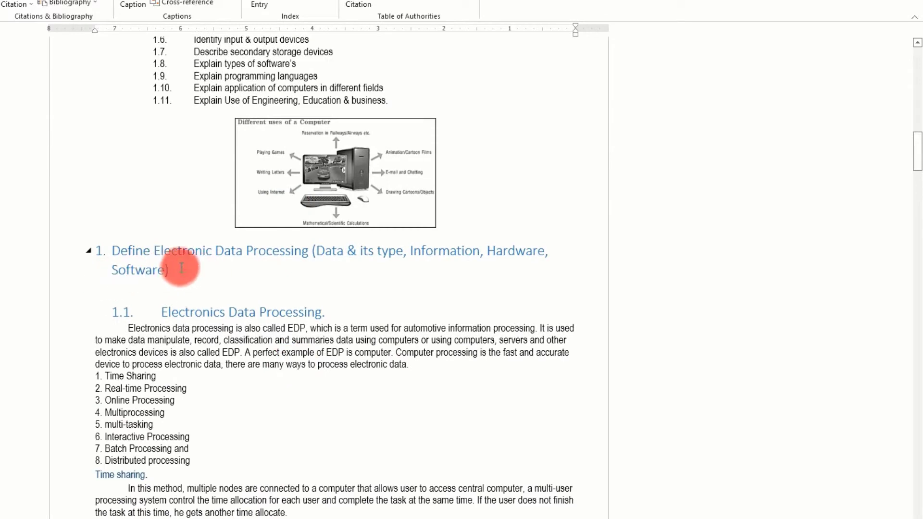
pyautogui.scroll(-3, 171, 307)
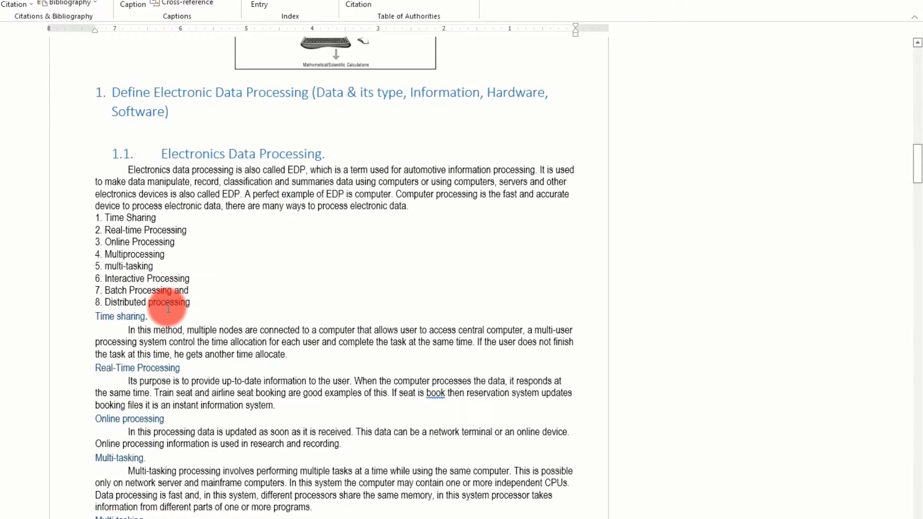
pyautogui.scroll(14, 166, 308)
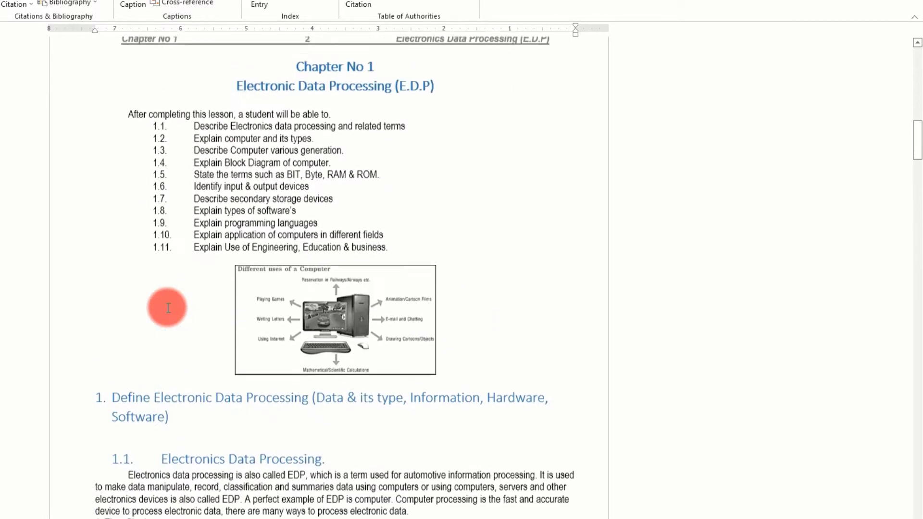
pyautogui.scroll(6, 146, 289)
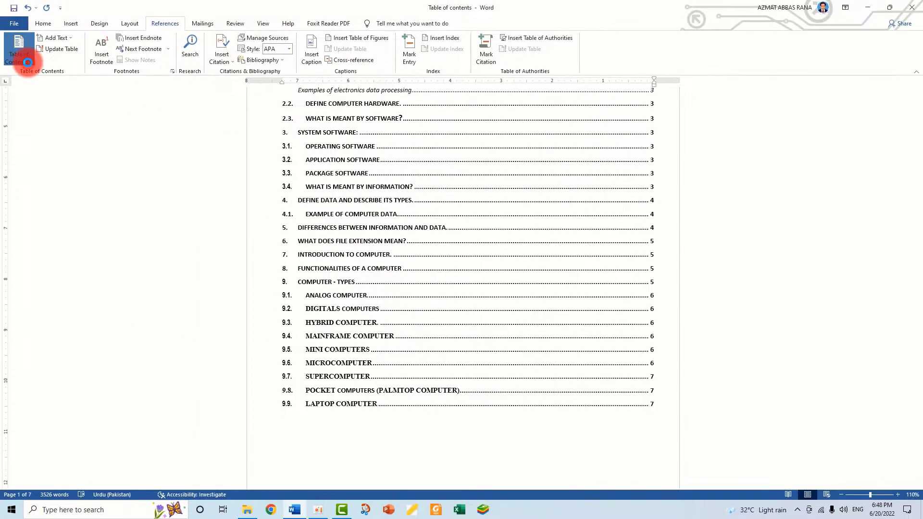
# Step: Review the built-in table of contents styles and the contents entries listed under the BASIC COMPUTER title
pyautogui.click(28, 61)
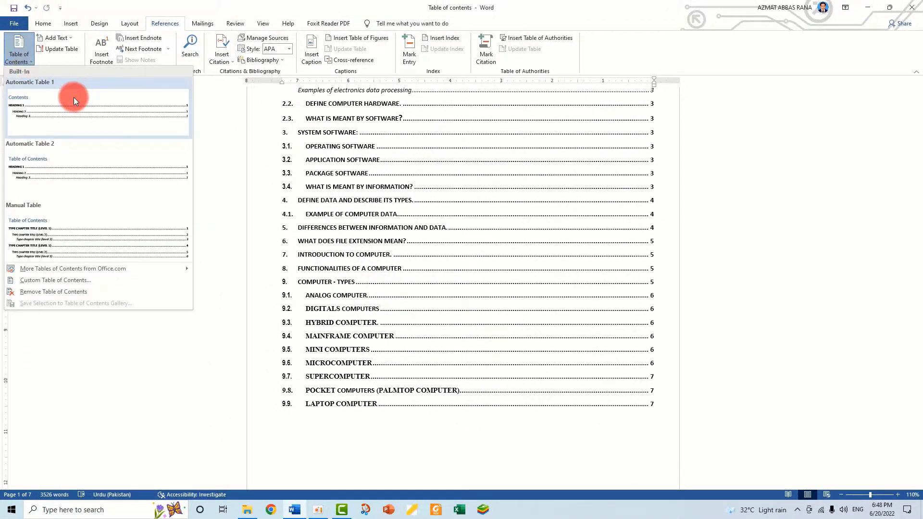
pyautogui.scroll(8, 426, 206)
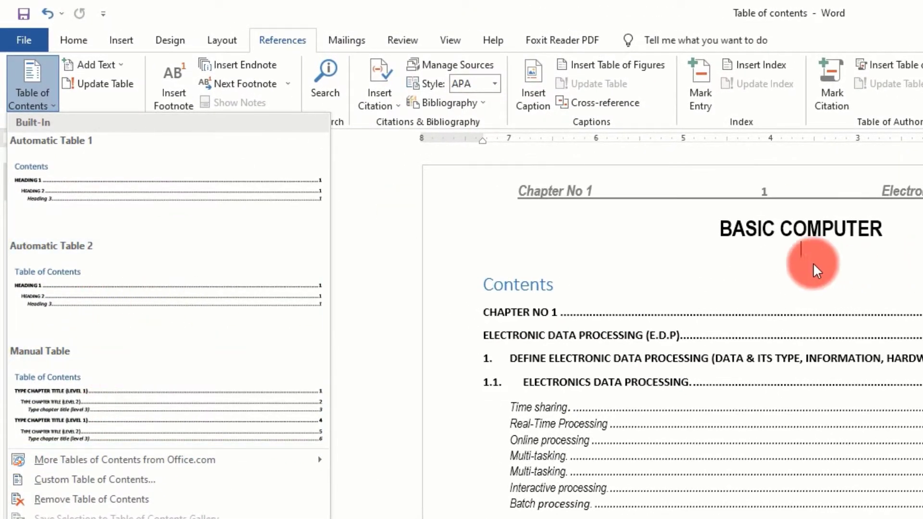
pyautogui.click(794, 267)
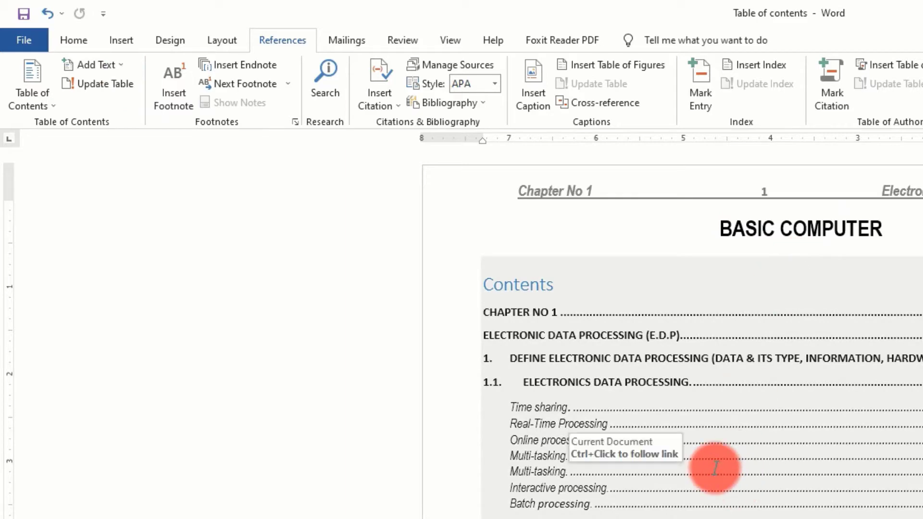
pyautogui.scroll(-10, 713, 469)
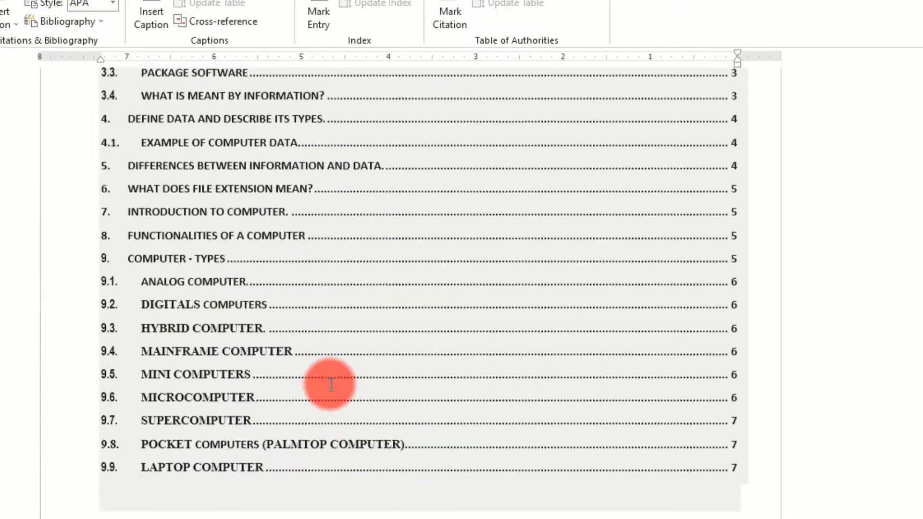
pyautogui.scroll(-9, 331, 385)
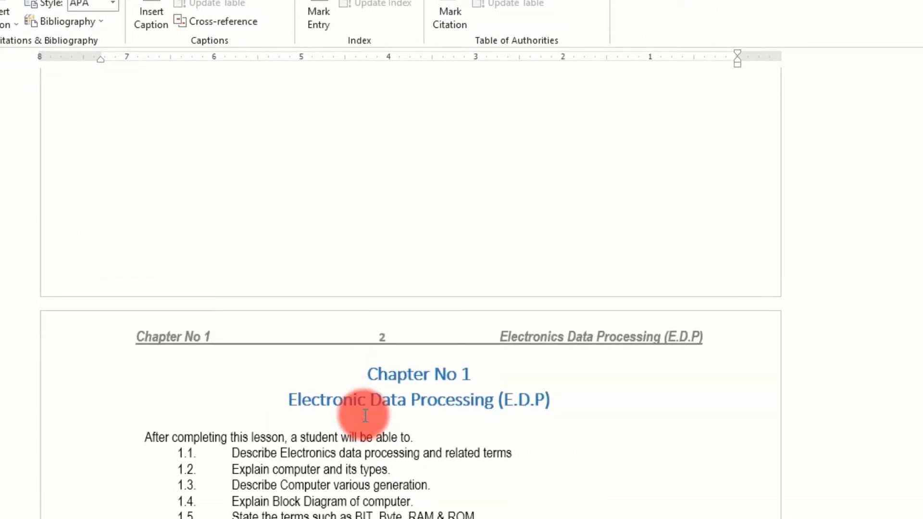
pyautogui.scroll(5, 365, 416)
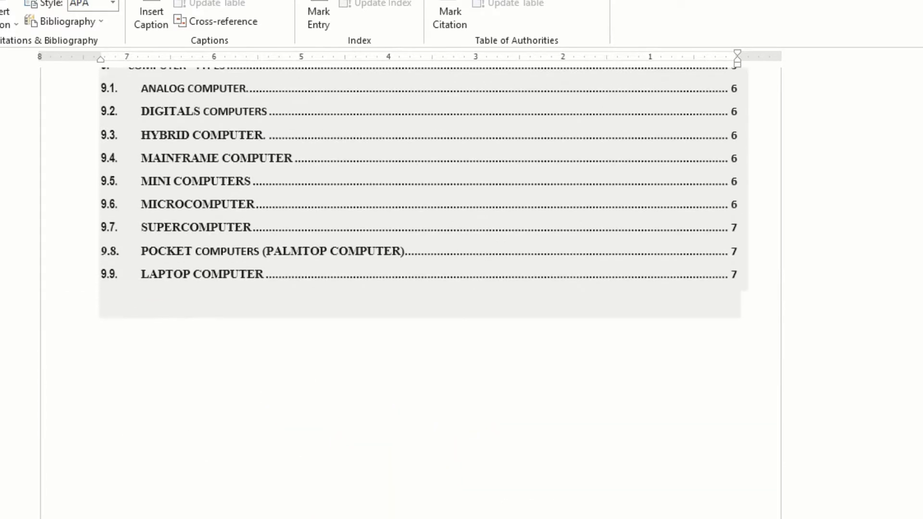
pyautogui.scroll(5, 367, 417)
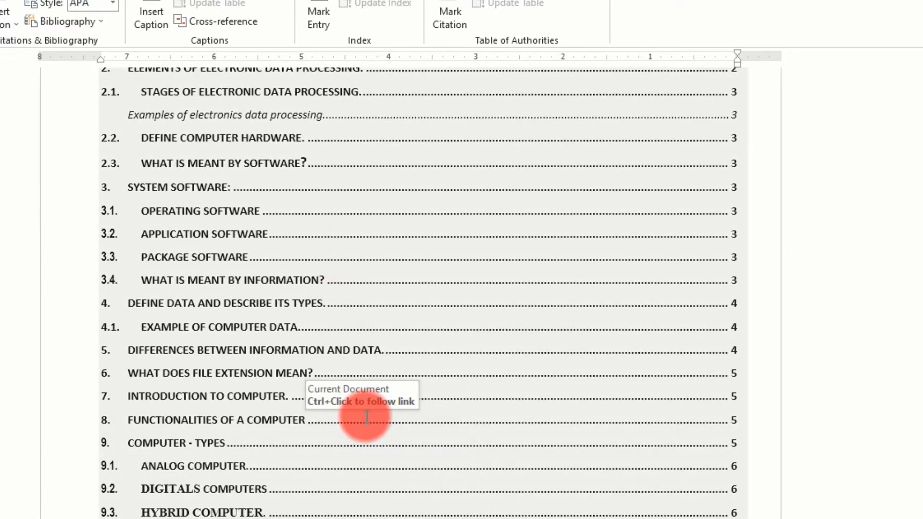
pyautogui.scroll(8, 367, 417)
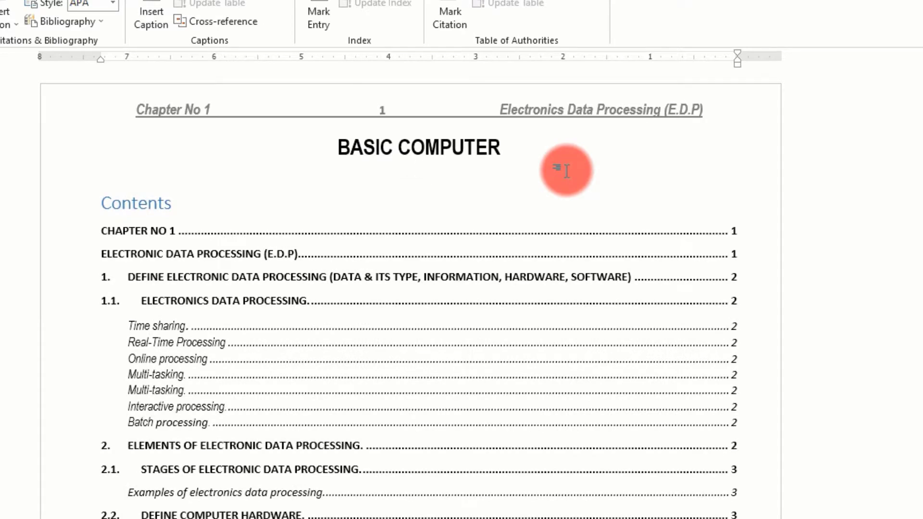
pyautogui.scroll(6, 372, 337)
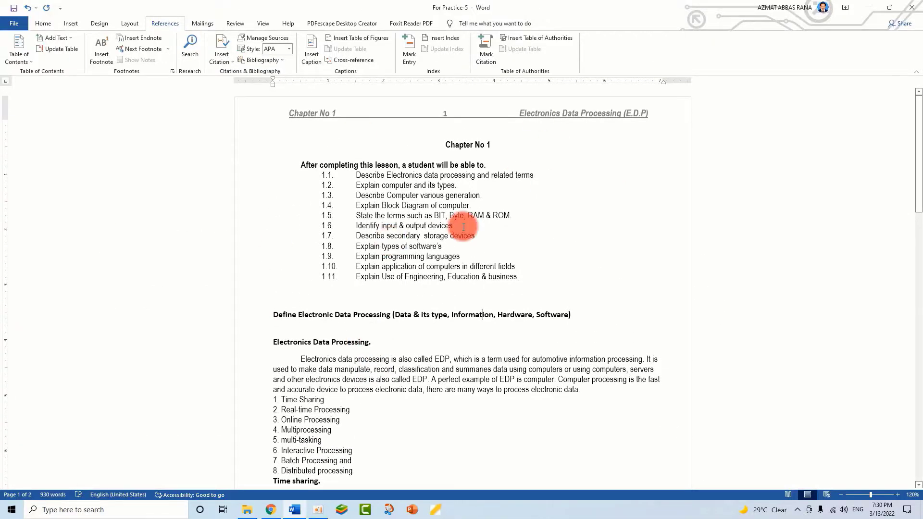
# Step: Examine the chapter title and plain bold headings throughout the For Practice-5 document
pyautogui.moveTo(447, 145); pyautogui.dragTo(504, 142)
pyautogui.click(475, 240)
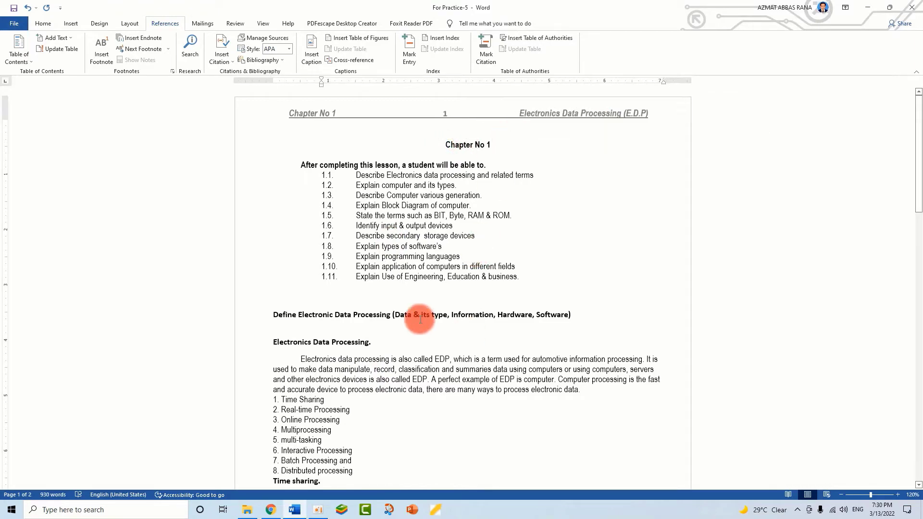
pyautogui.scroll(-8, 418, 319)
pyautogui.scroll(-10, 419, 319)
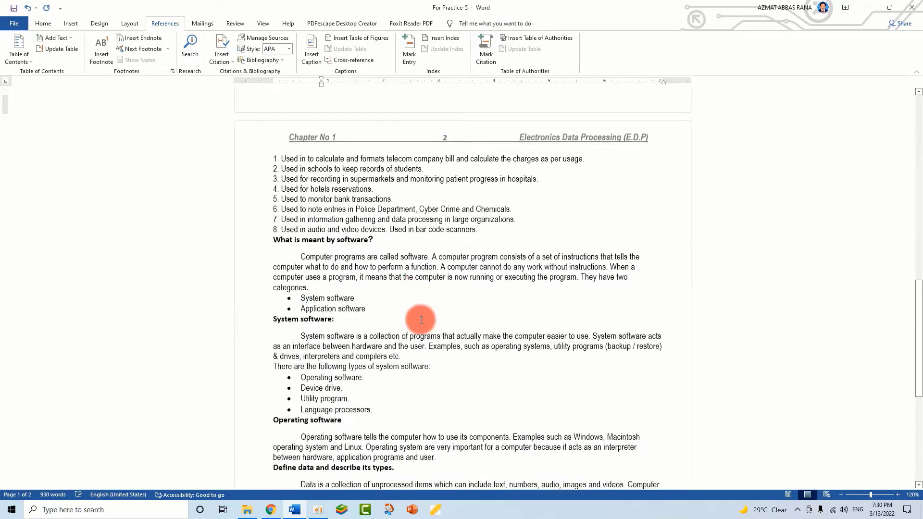
pyautogui.scroll(4, 421, 319)
pyautogui.scroll(12, 421, 319)
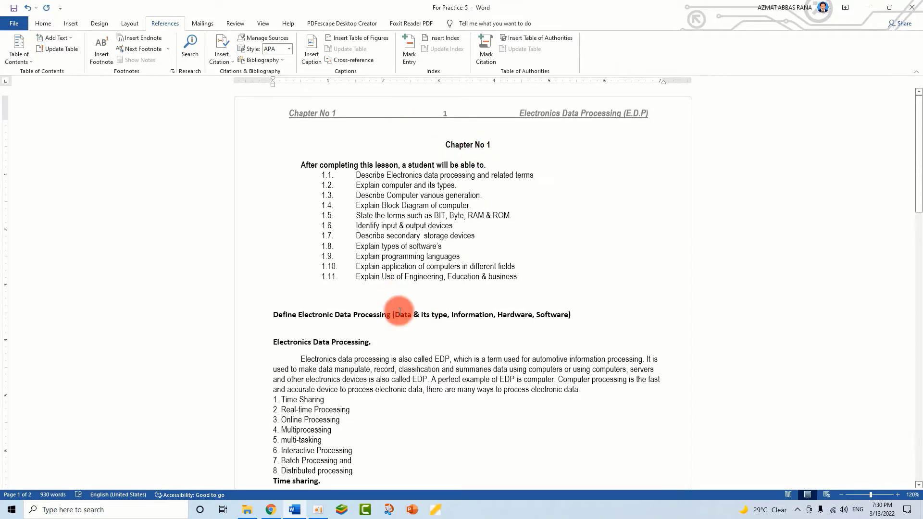
pyautogui.scroll(-3, 392, 334)
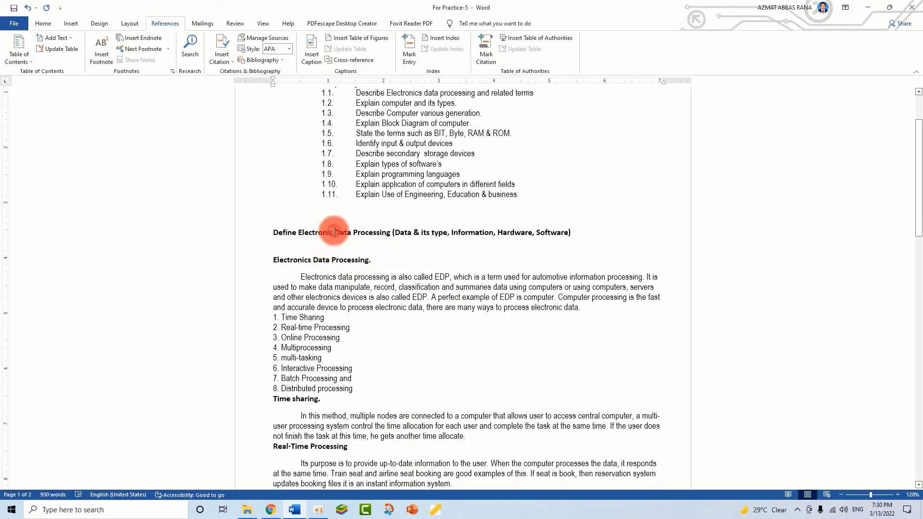
pyautogui.click(331, 259)
pyautogui.scroll(3, 371, 262)
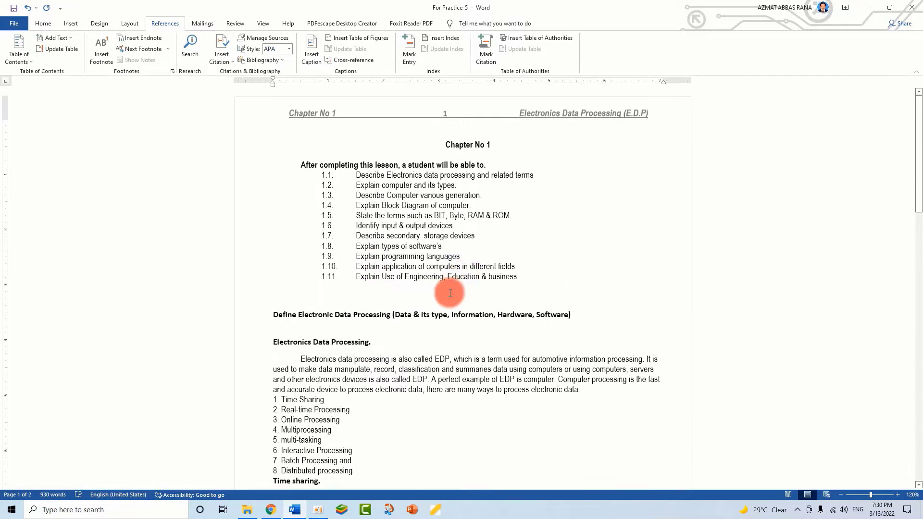
# Step: Try to insert Automatic Table 1 as the table of contents above the "Define Electronic Data Processing" heading
pyautogui.click(22, 62)
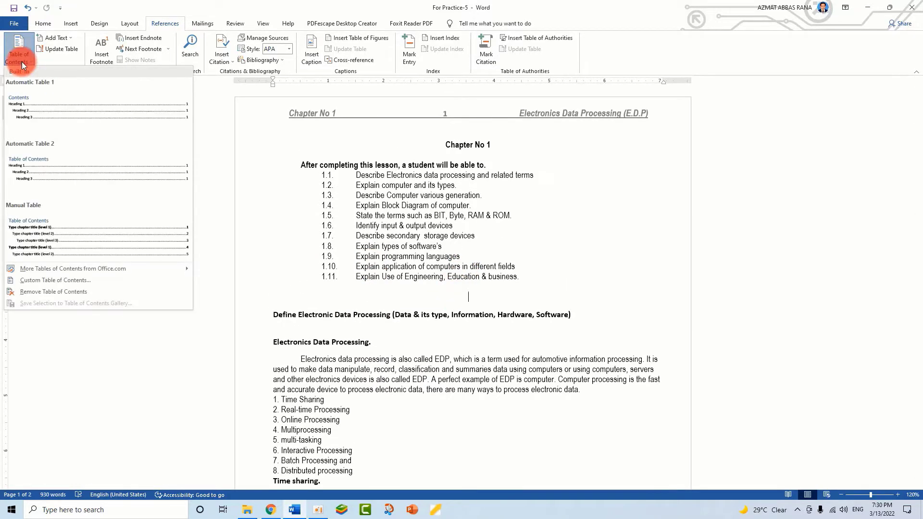
pyautogui.click(33, 100)
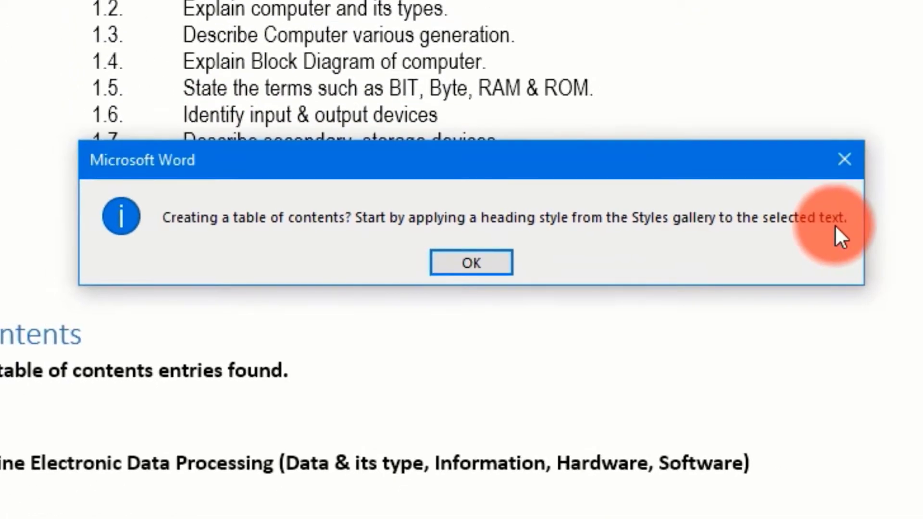
pyautogui.click(850, 158)
pyautogui.click(294, 421)
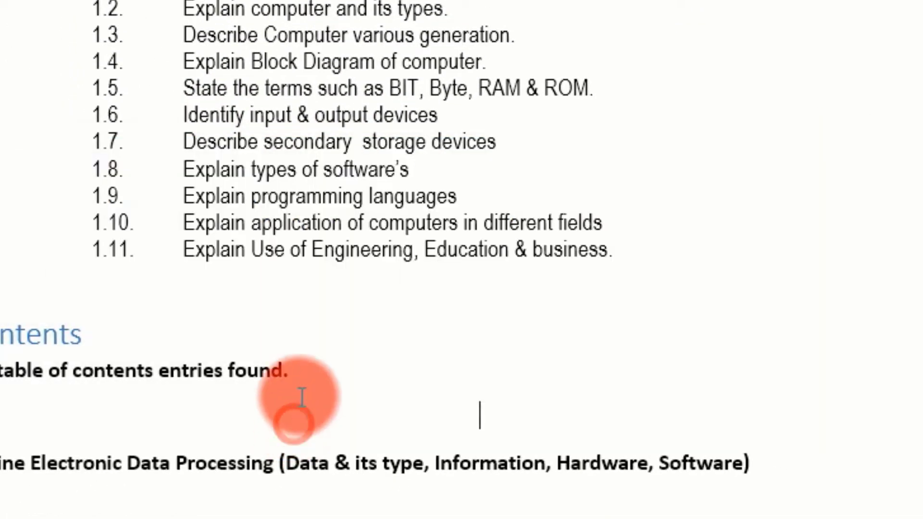
# Step: Delete the inserted table of contents block, including its Contents title and its empty frame
pyautogui.moveTo(299, 378); pyautogui.dragTo(0, 349)
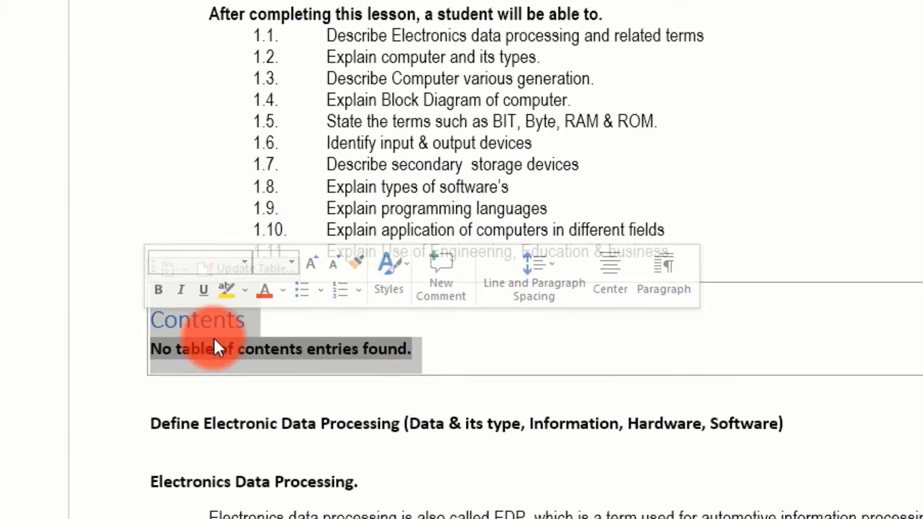
pyautogui.press('Delete')
pyautogui.click(185, 270)
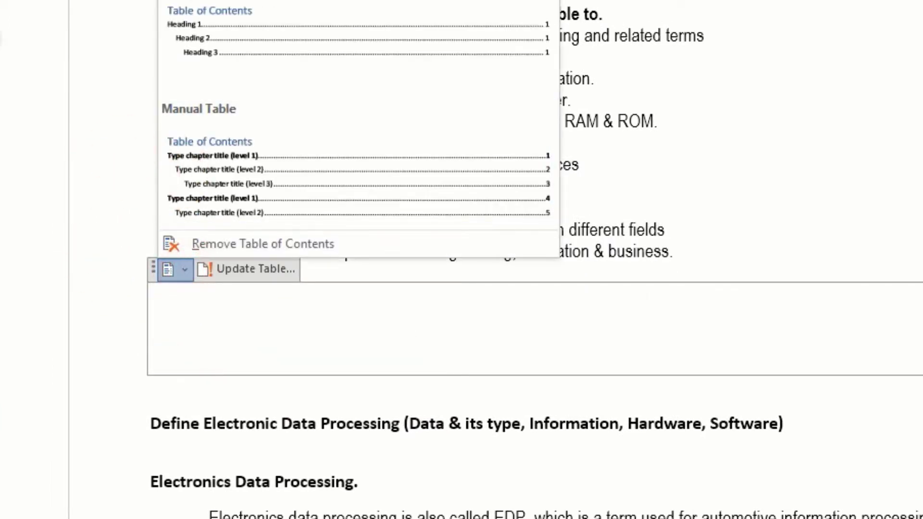
pyautogui.press('Escape')
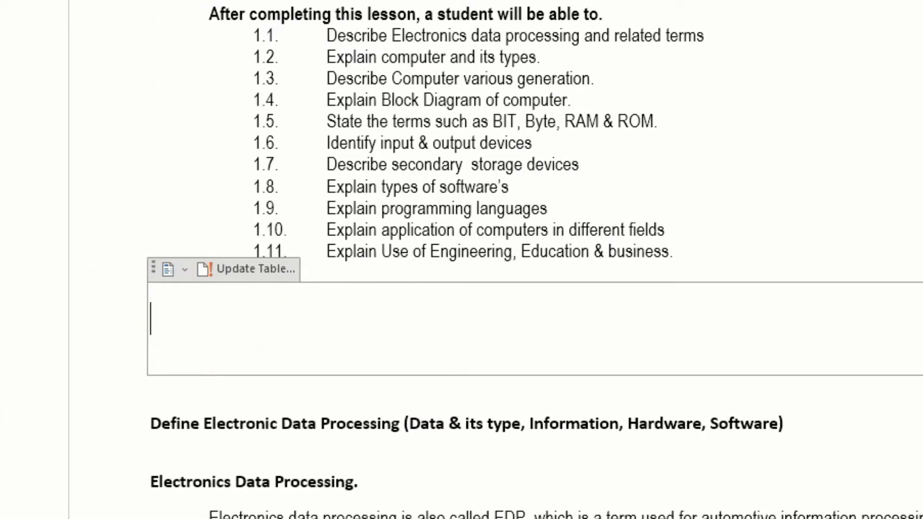
pyautogui.press('Delete')
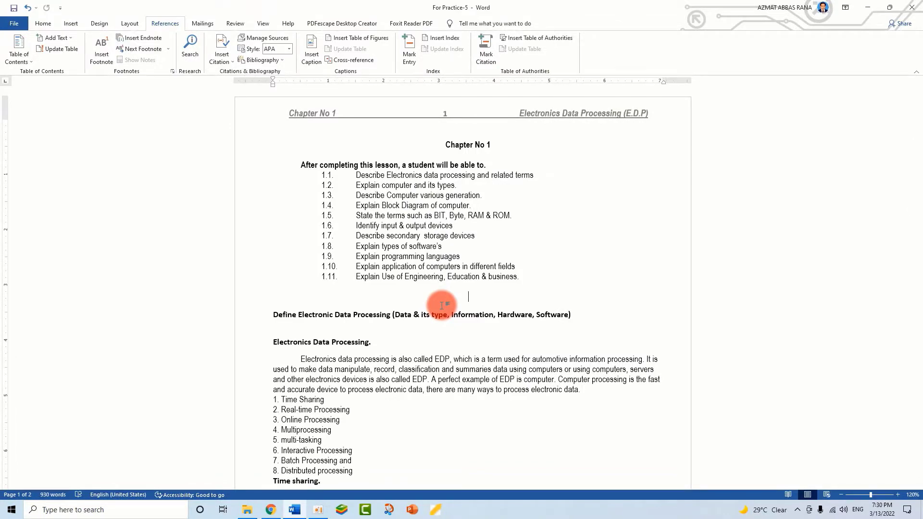
# Step: Apply the Heading 1 style to the line "Define Electronic Data Processing (Data & its type, Information, Hardware, Software)"
pyautogui.click(43, 23)
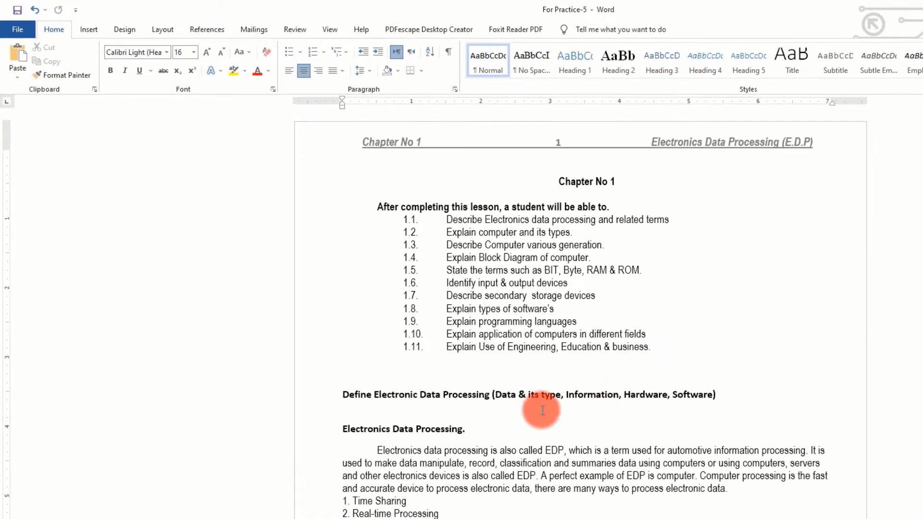
pyautogui.click(503, 392)
pyautogui.moveTo(732, 394); pyautogui.dragTo(359, 394)
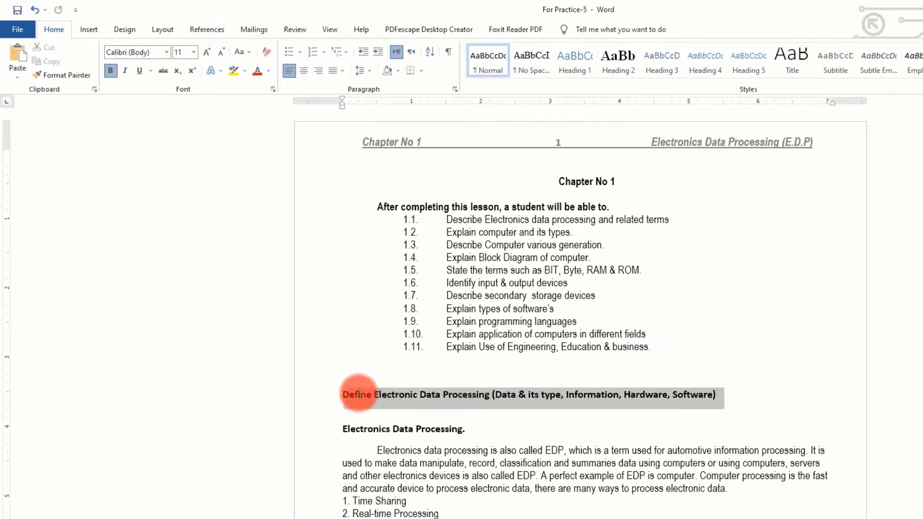
pyautogui.click(570, 70)
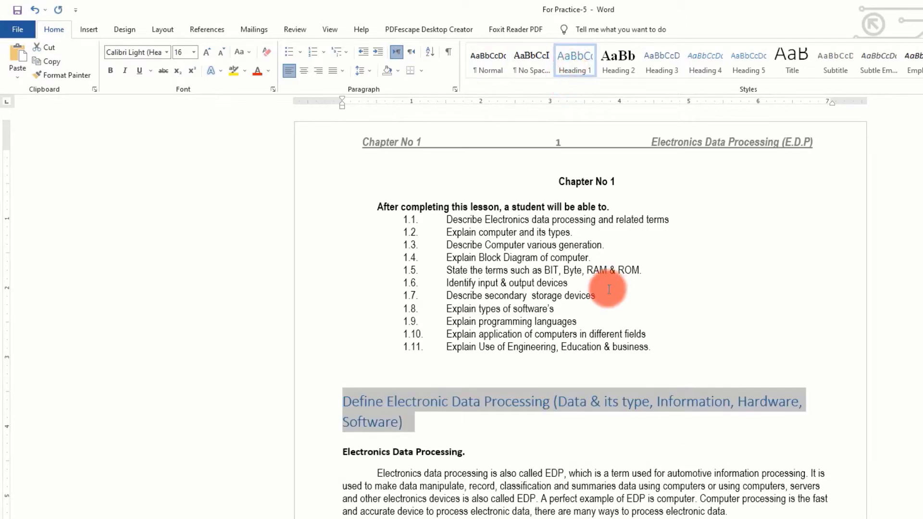
# Step: Copy the Heading 1 formatting with Format Painter onto the "Electronics Data Processing.", "Time sharing." and "Real-Time Processing" headings
pyautogui.scroll(-3, 441, 447)
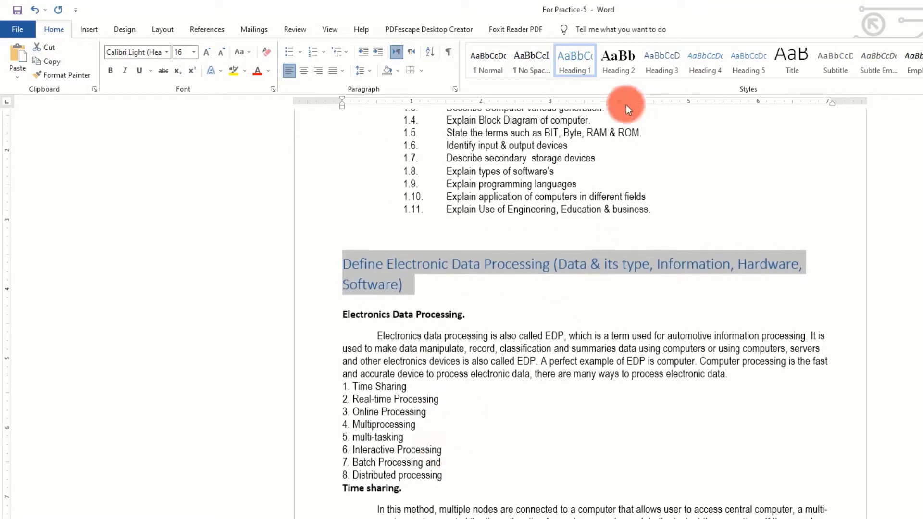
pyautogui.click(461, 267)
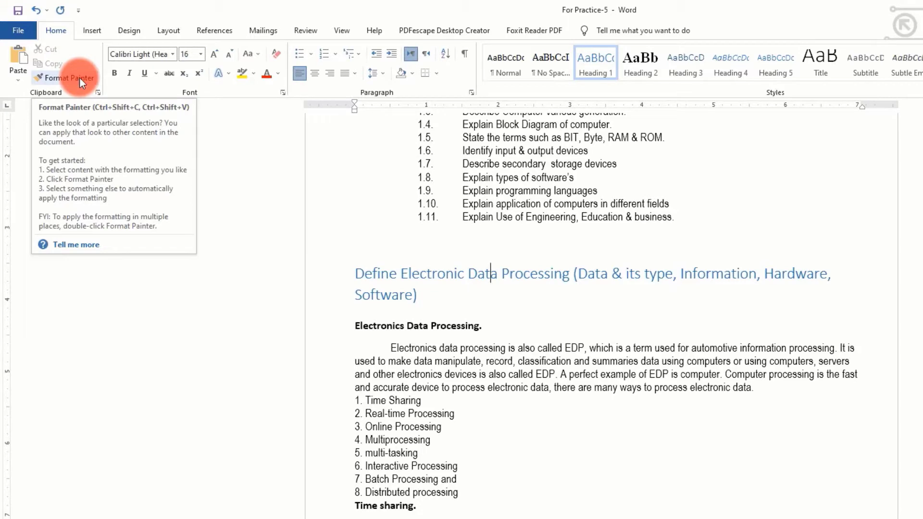
pyautogui.click(79, 77)
pyautogui.moveTo(496, 326); pyautogui.dragTo(369, 325)
pyautogui.scroll(-3, 422, 397)
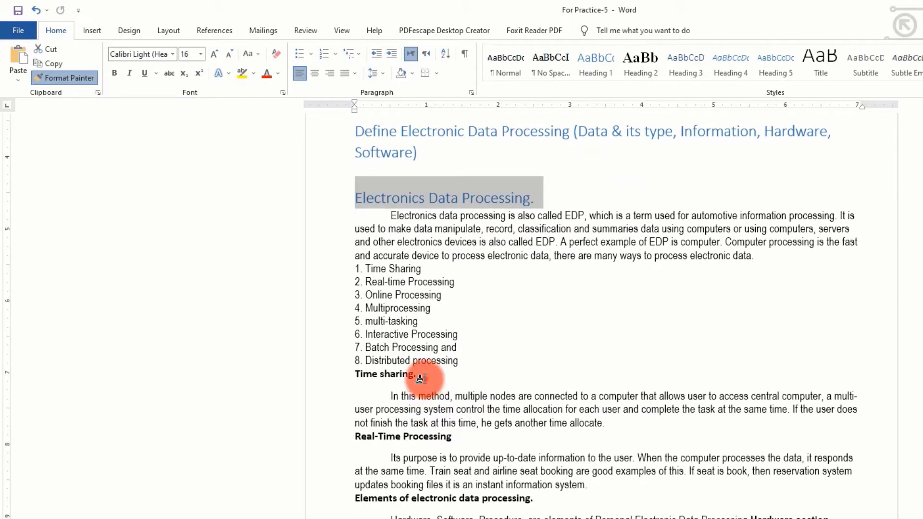
pyautogui.moveTo(420, 379); pyautogui.dragTo(354, 378)
pyautogui.moveTo(459, 446); pyautogui.dragTo(353, 448)
# Step: Paint the same Heading 1 formatting onto the "Elements of electronic data processing." and "Stages of electronic data processing." headings
pyautogui.scroll(-3, 381, 449)
pyautogui.moveTo(531, 377); pyautogui.dragTo(341, 378)
pyautogui.scroll(-3, 512, 351)
pyautogui.moveTo(512, 354); pyautogui.dragTo(359, 356)
pyautogui.scroll(-4, 435, 425)
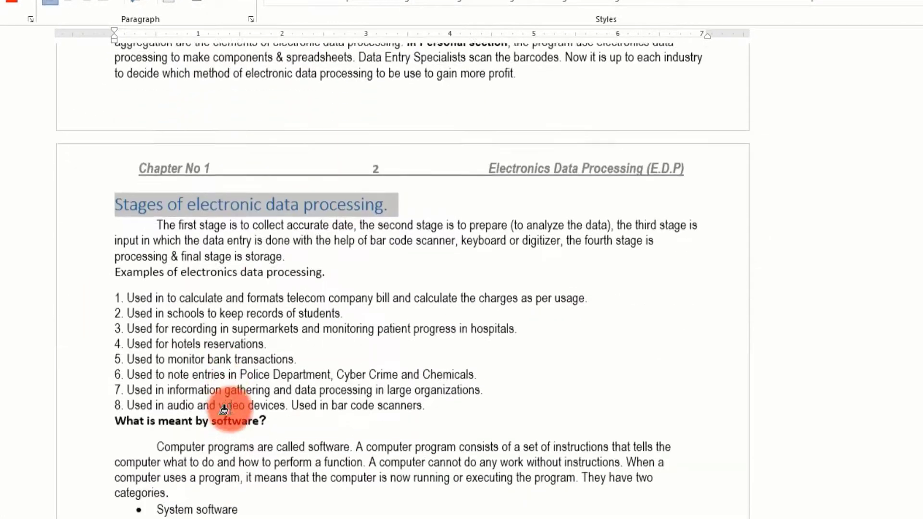
# Step: Paint the Heading 1 formatting onto the "What is meant by software?", "System software:" and "Operating software" headings
pyautogui.moveTo(268, 412); pyautogui.dragTo(117, 412)
pyautogui.scroll(-4, 217, 310)
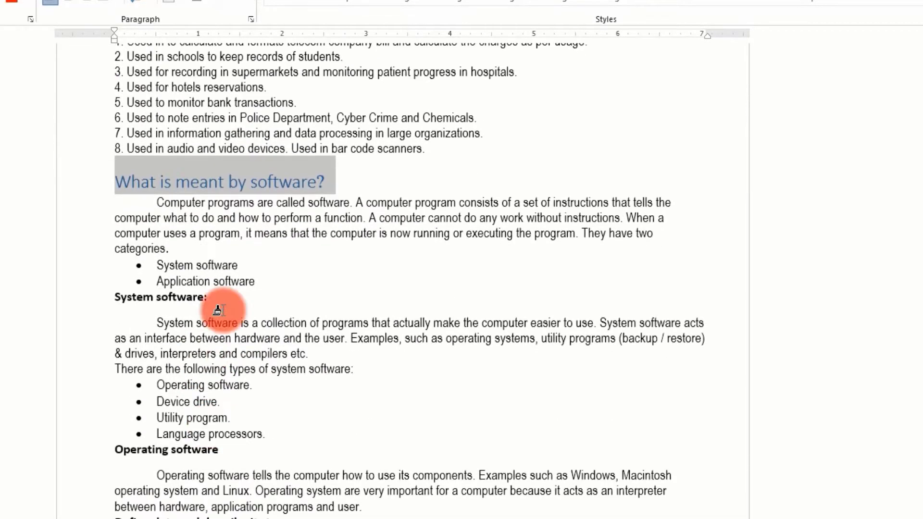
pyautogui.moveTo(218, 310); pyautogui.dragTo(120, 303)
pyautogui.moveTo(220, 461); pyautogui.dragTo(116, 463)
# Step: Paint the Heading 1 formatting onto the "Define data and describe its types.", "Examples of data." and "Data types." headings
pyautogui.scroll(-4, 181, 470)
pyautogui.moveTo(308, 298); pyautogui.dragTo(123, 300)
pyautogui.moveTo(210, 381); pyautogui.dragTo(116, 380)
pyautogui.moveTo(181, 488); pyautogui.dragTo(103, 486)
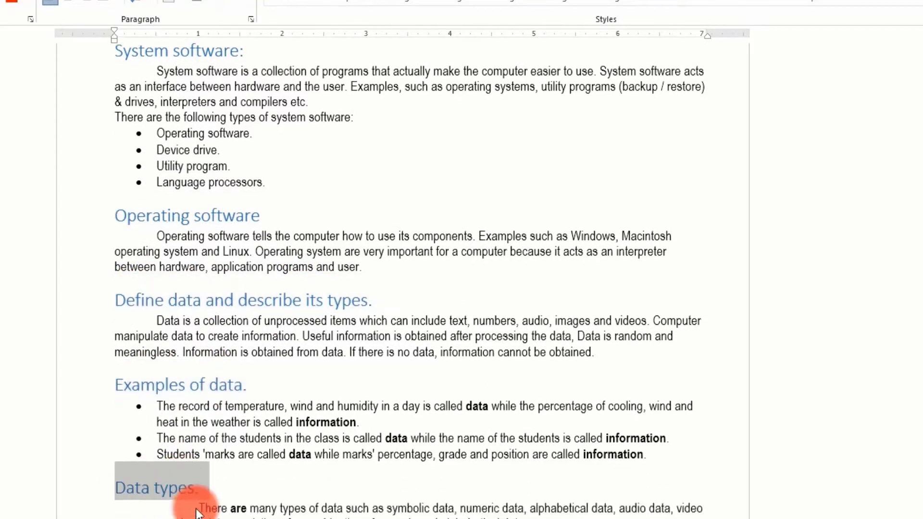
# Step: Paint the Heading 1 formatting onto the "Number Data." and "Numerical data." headings
pyautogui.scroll(-3, 190, 394)
pyautogui.moveTo(193, 388); pyautogui.dragTo(117, 387)
pyautogui.scroll(-4, 183, 476)
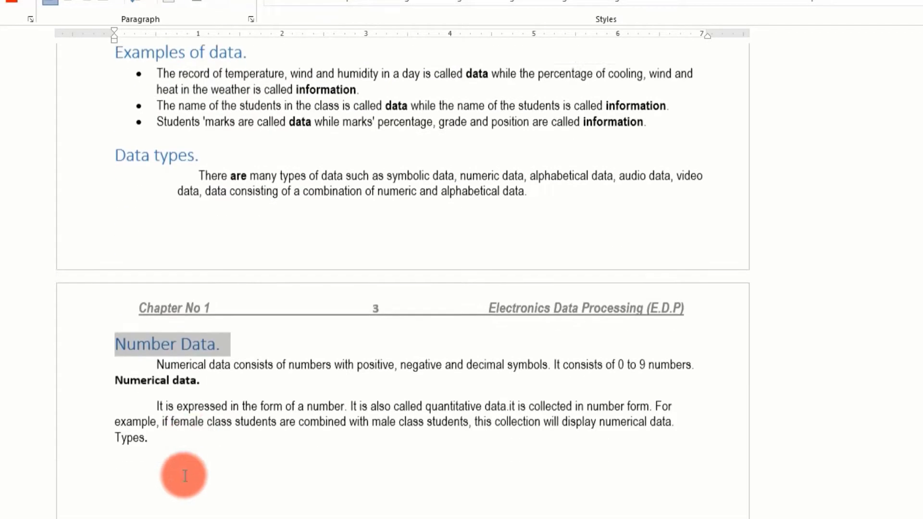
pyautogui.moveTo(200, 351); pyautogui.dragTo(126, 357)
# Step: Insert an automatic table of contents titled Contents between the lesson objectives list and the "Define Electronic Data Processing" heading
pyautogui.scroll(14, 332, 509)
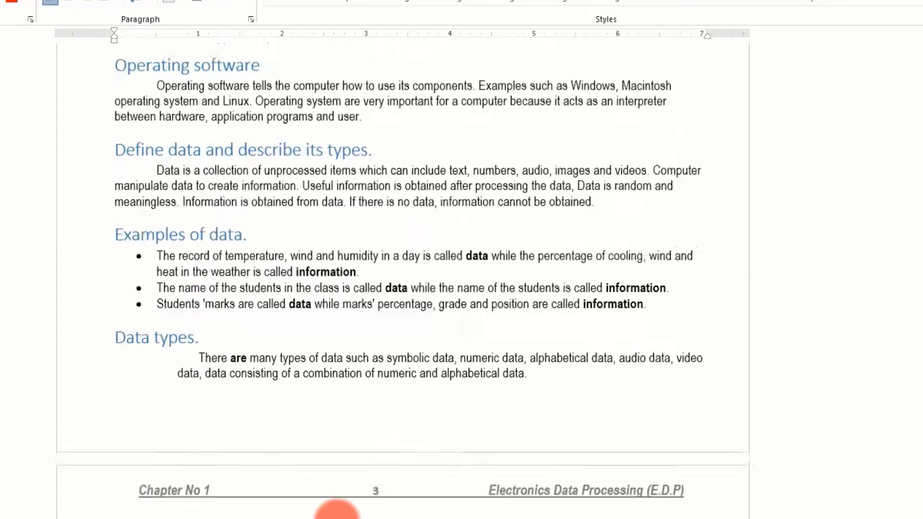
pyautogui.scroll(15, 161, 441)
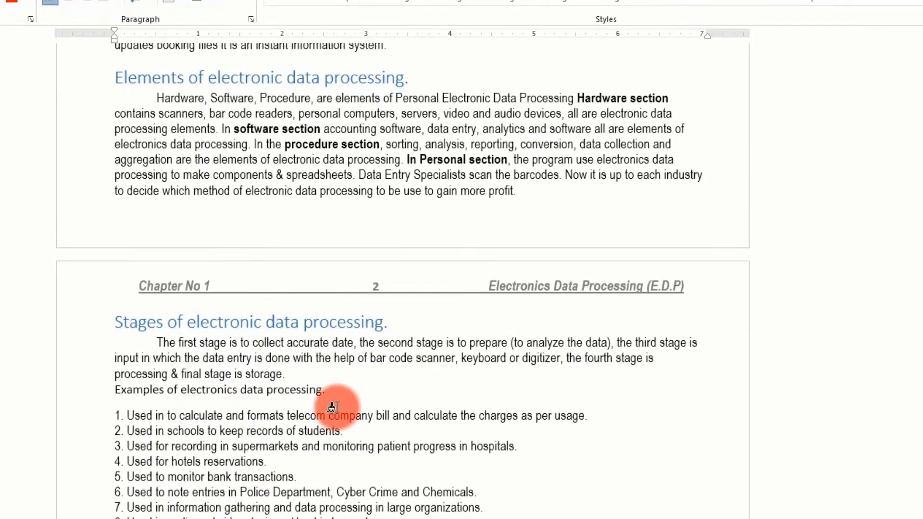
pyautogui.scroll(5, 336, 406)
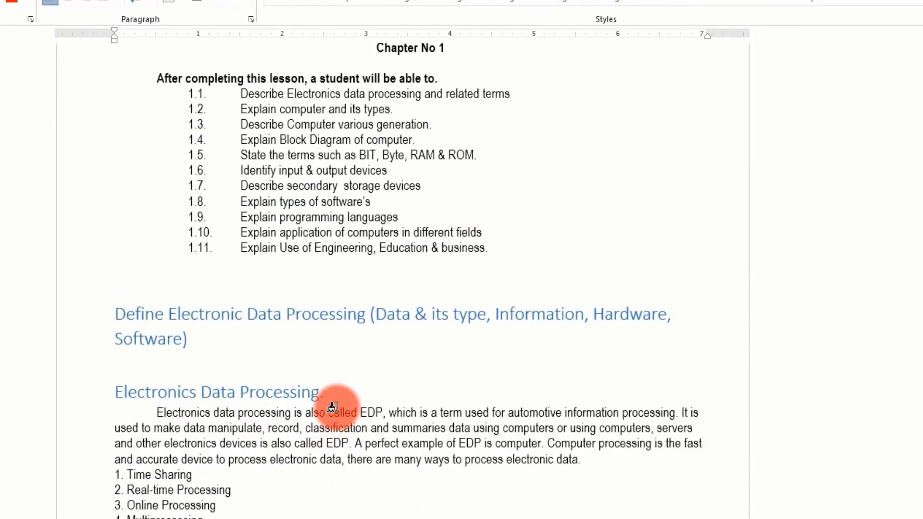
pyautogui.scroll(2, 427, 360)
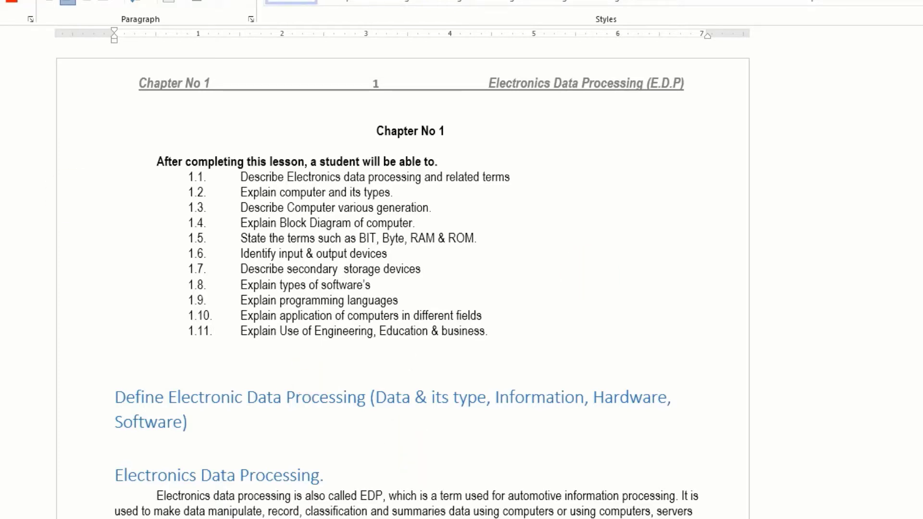
pyautogui.hotkey('alt', 's')
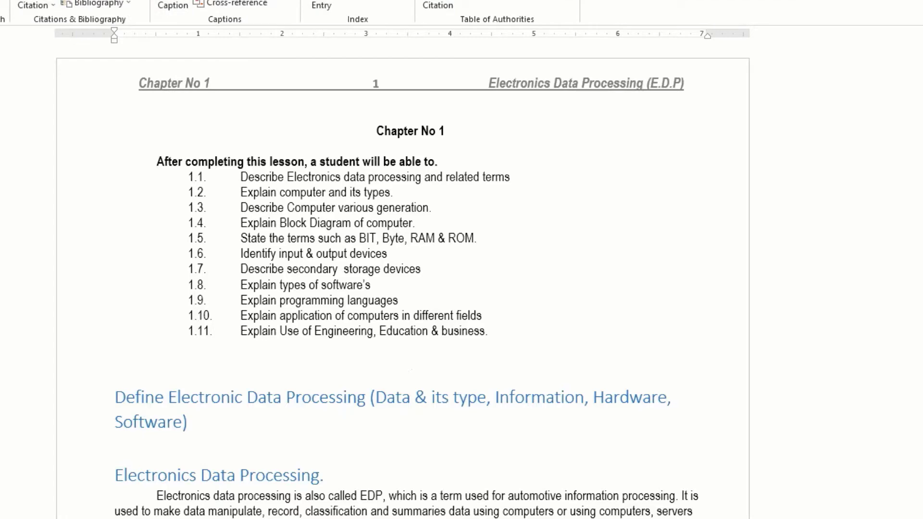
pyautogui.scroll(10, 319, 387)
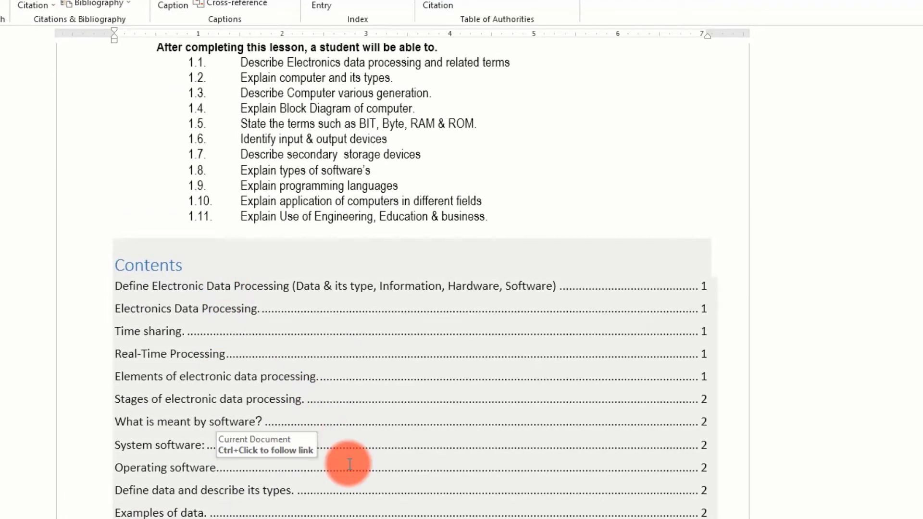
# Step: Review the table of contents entries and compare them with the styled headings throughout the document
pyautogui.scroll(-3, 239, 309)
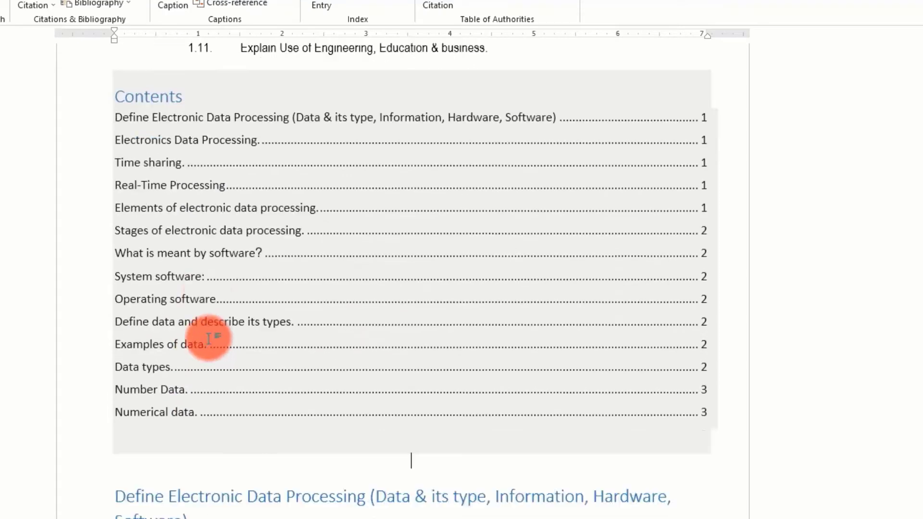
pyautogui.scroll(-5, 217, 327)
pyautogui.scroll(-2, 340, 395)
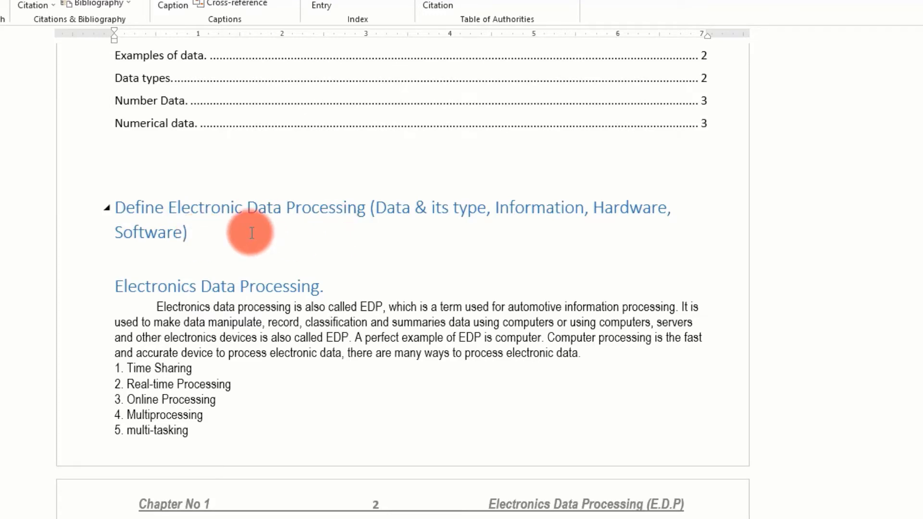
pyautogui.scroll(-2, 252, 233)
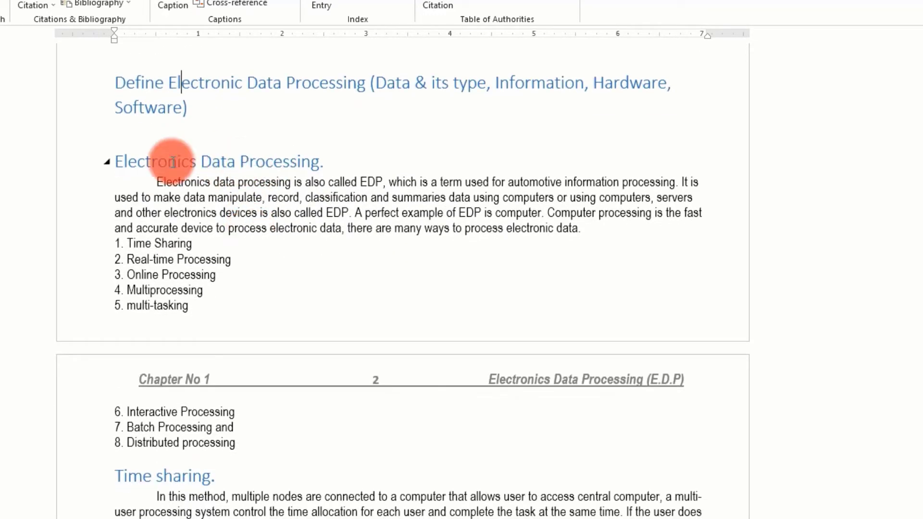
pyautogui.scroll(-3, 136, 309)
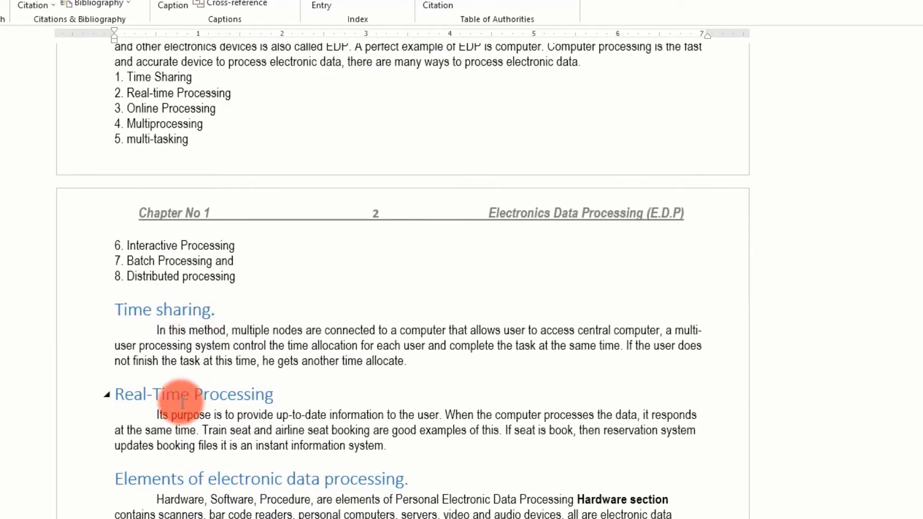
pyautogui.scroll(-2, 217, 421)
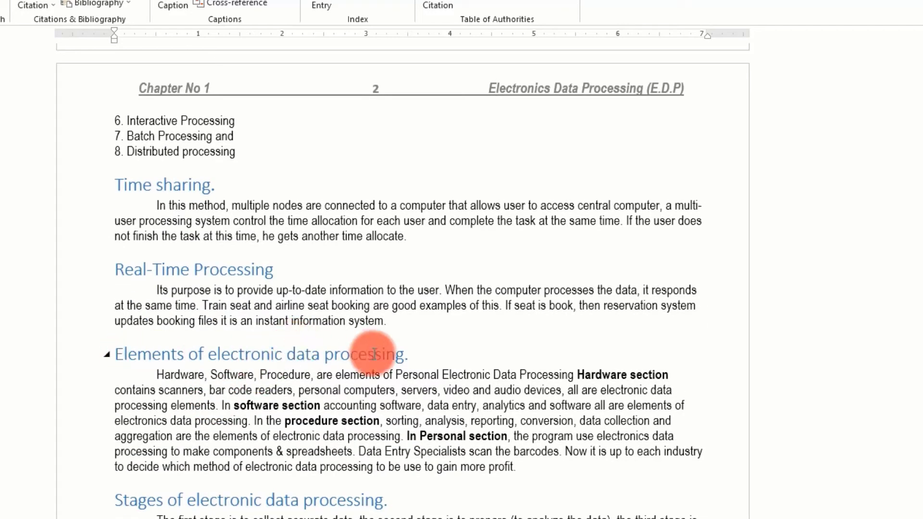
pyautogui.scroll(-2, 373, 355)
pyautogui.scroll(-1, 375, 355)
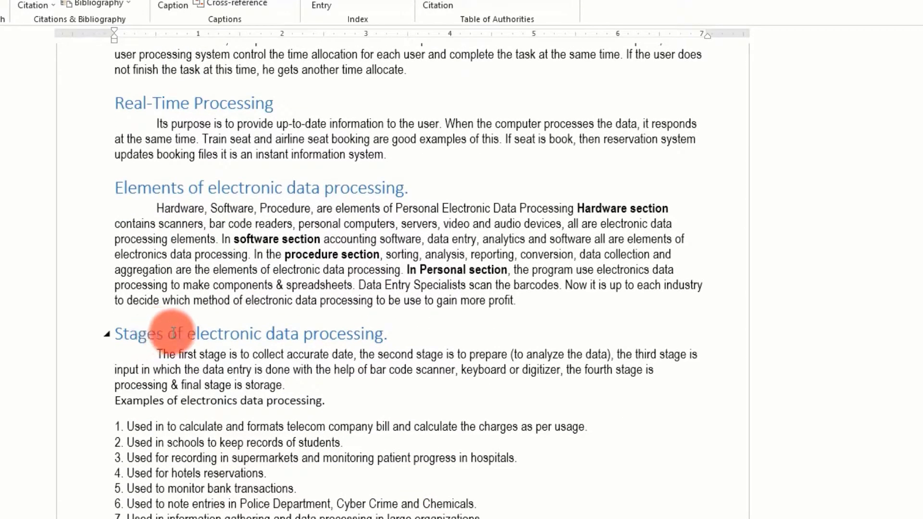
pyautogui.scroll(8, 347, 343)
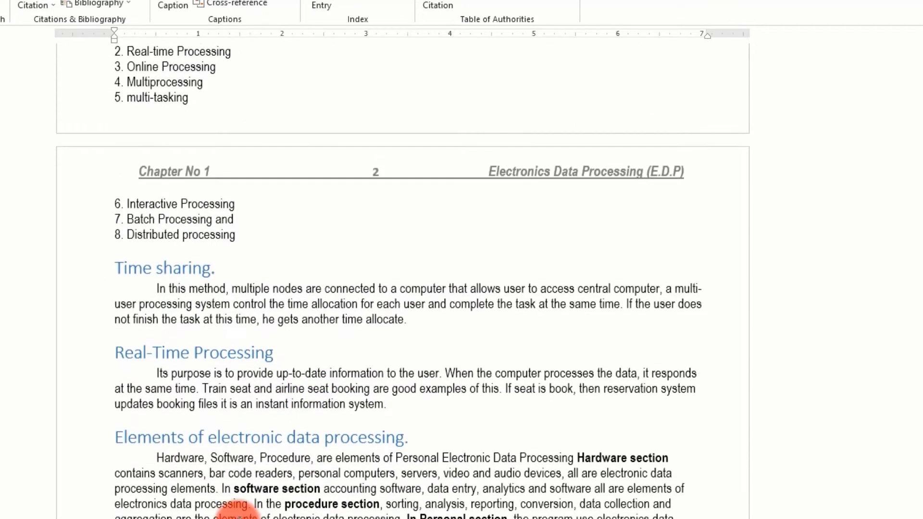
pyautogui.scroll(-15, 249, 388)
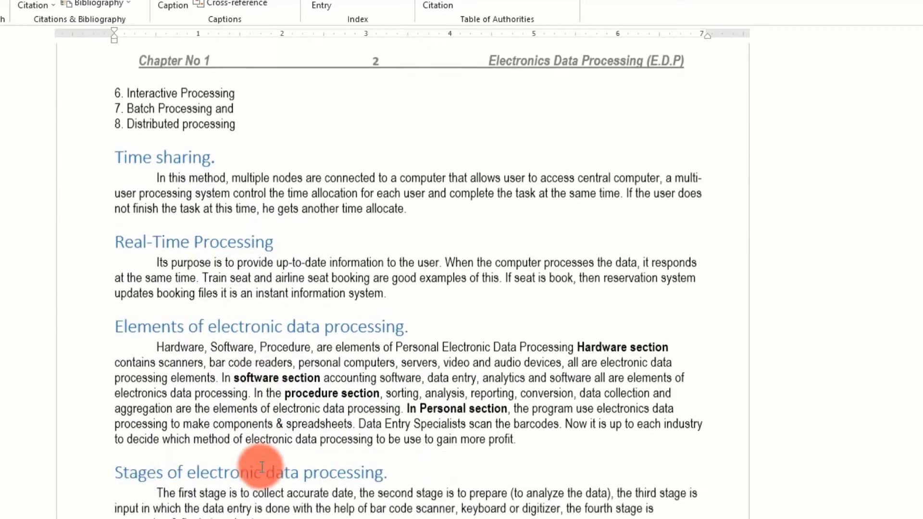
pyautogui.scroll(-1, 285, 305)
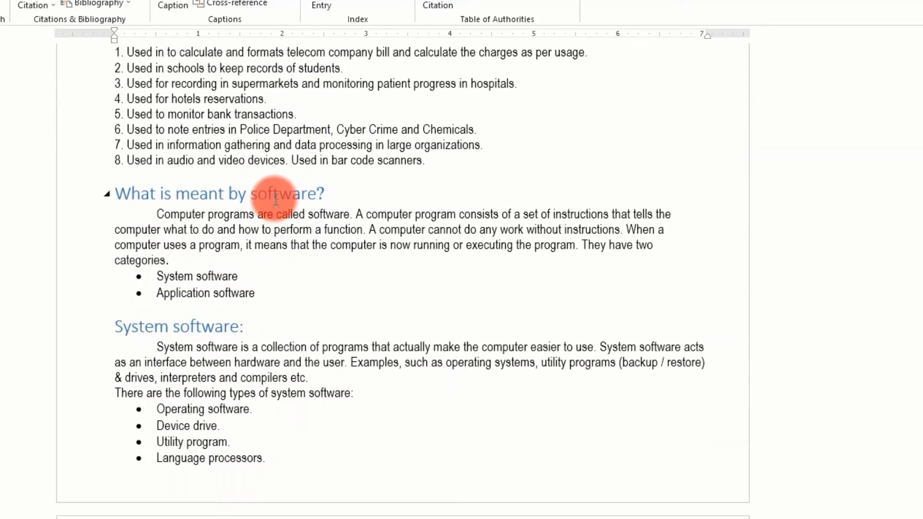
pyautogui.scroll(-7, 267, 232)
pyautogui.scroll(-2, 227, 332)
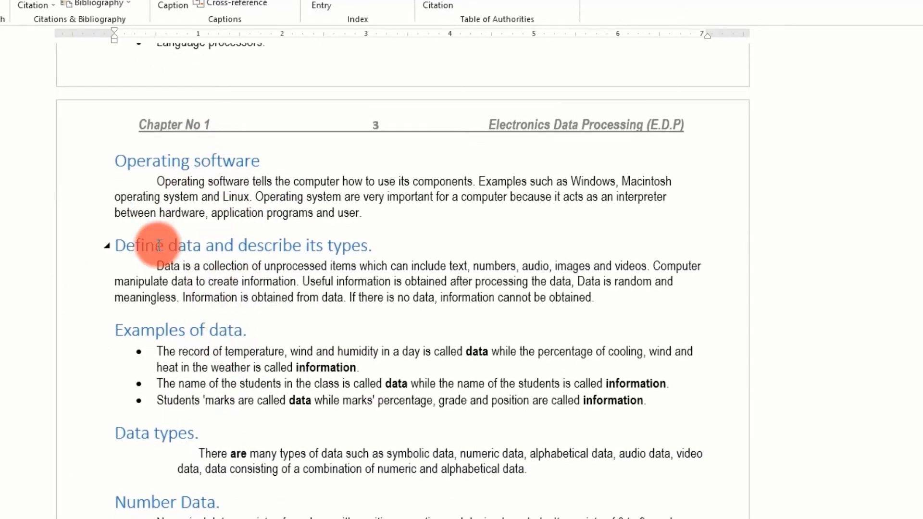
pyautogui.scroll(-4, 144, 433)
pyautogui.scroll(2, 205, 395)
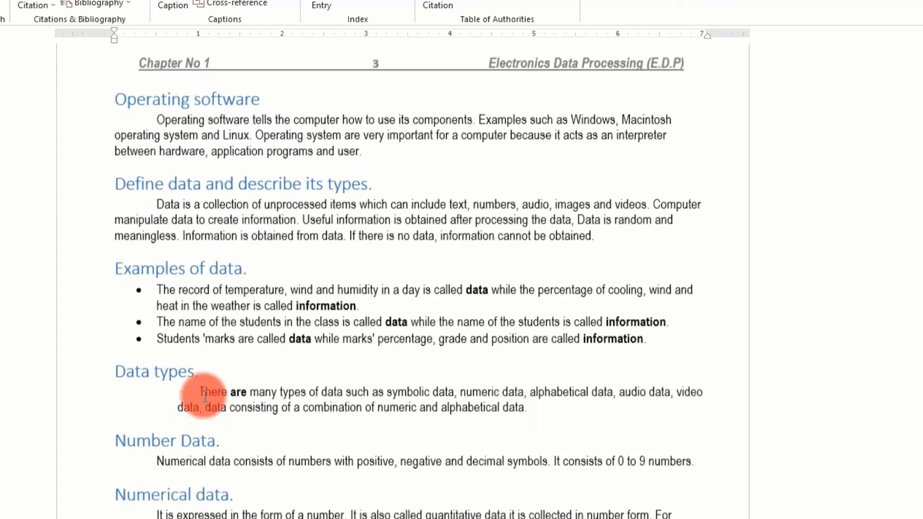
# Step: Apply the Heading 2 style to the "Electronics Data Processing." heading below the table of contents
pyautogui.scroll(20, 206, 395)
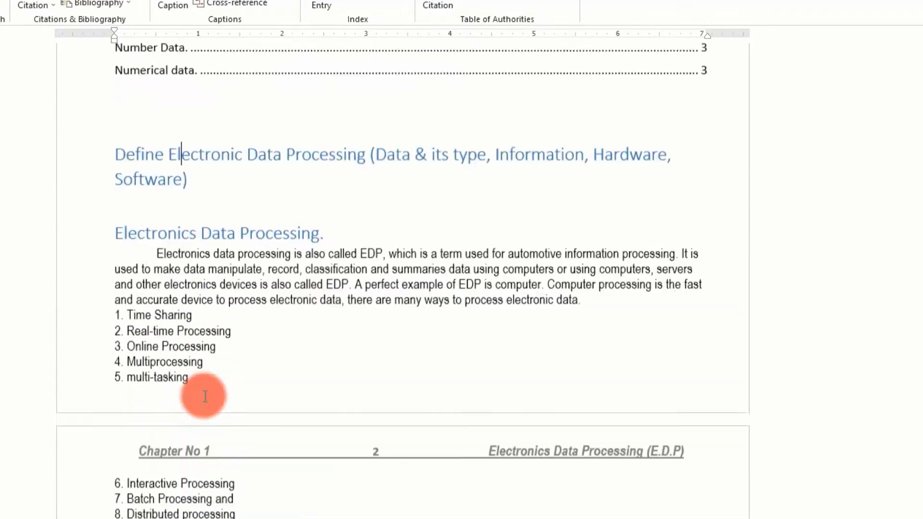
pyautogui.scroll(5, 205, 396)
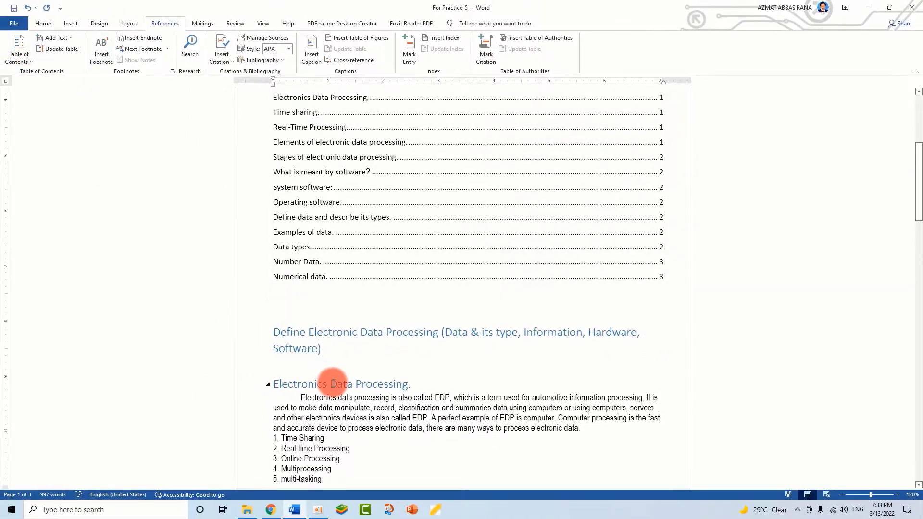
pyautogui.click(42, 23)
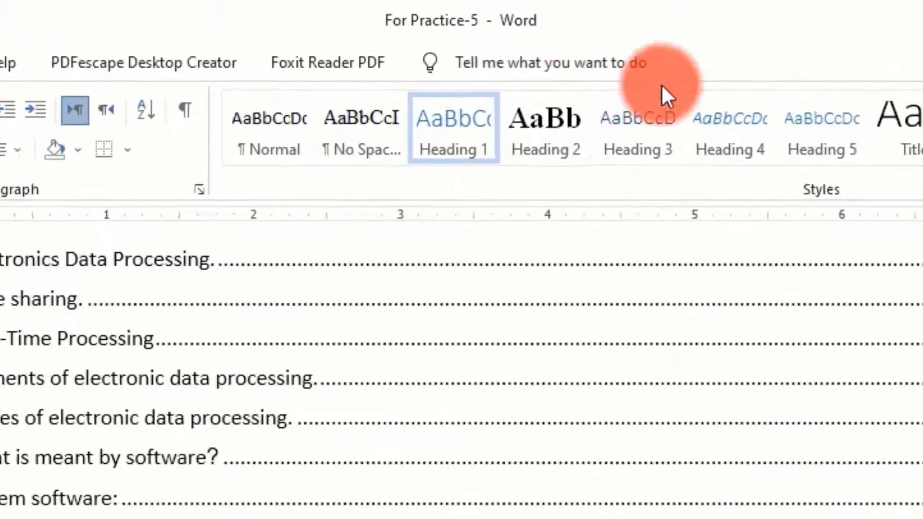
pyautogui.click(571, 163)
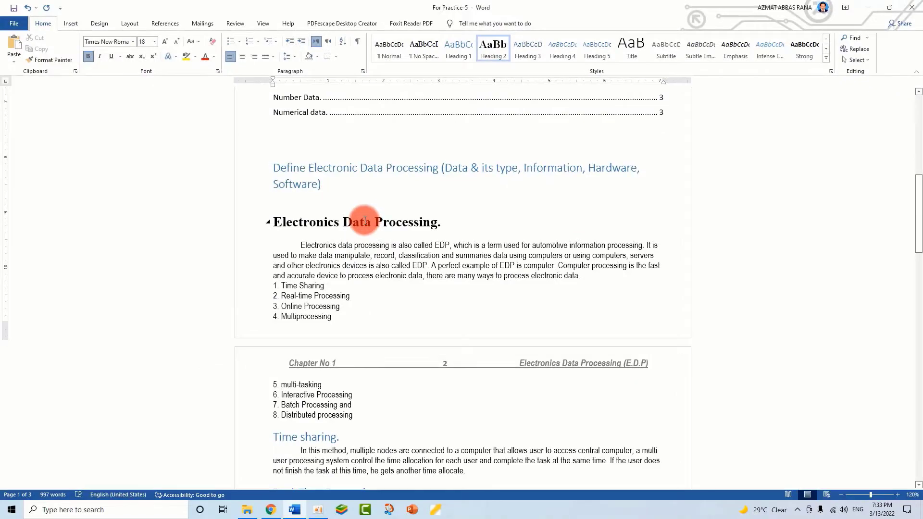
# Step: Copy the Heading 2 formatting with Format Painter onto the "Time sharing." and "Real-Time Processing" headings
pyautogui.click(61, 60)
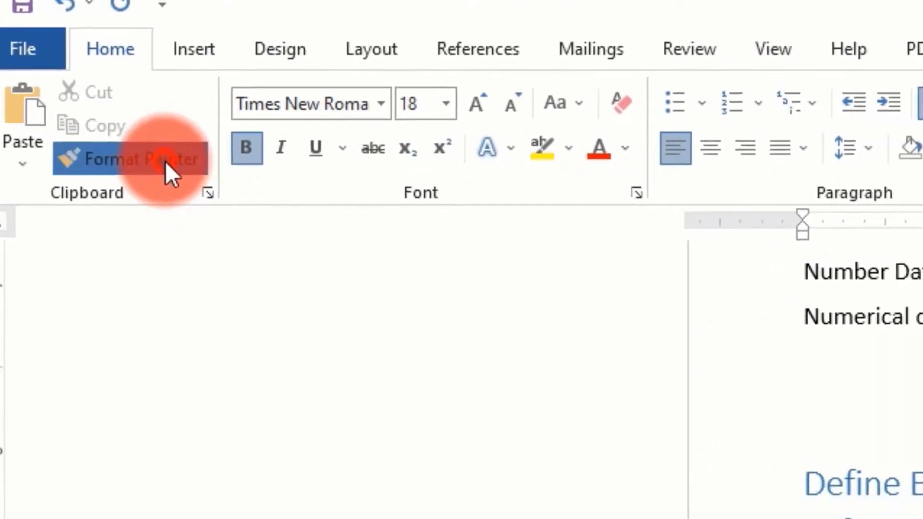
pyautogui.scroll(-3, 425, 352)
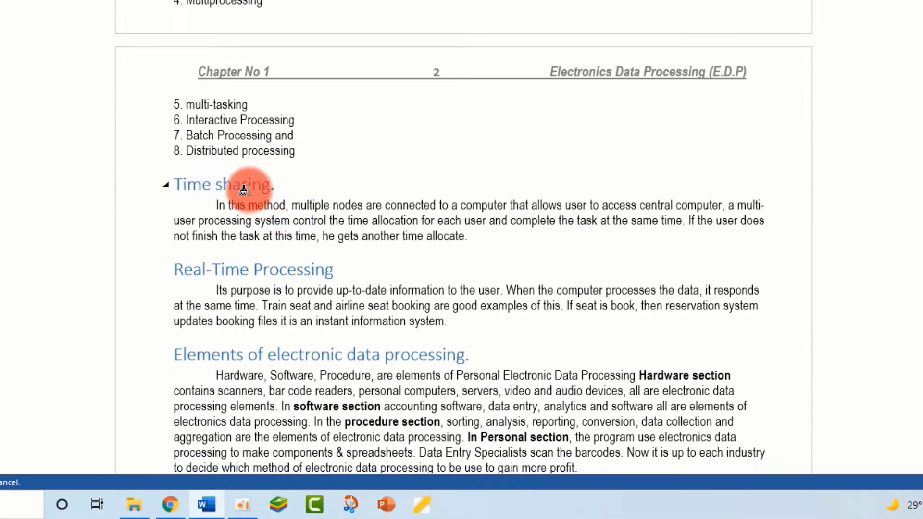
pyautogui.click(249, 193)
pyautogui.click(287, 294)
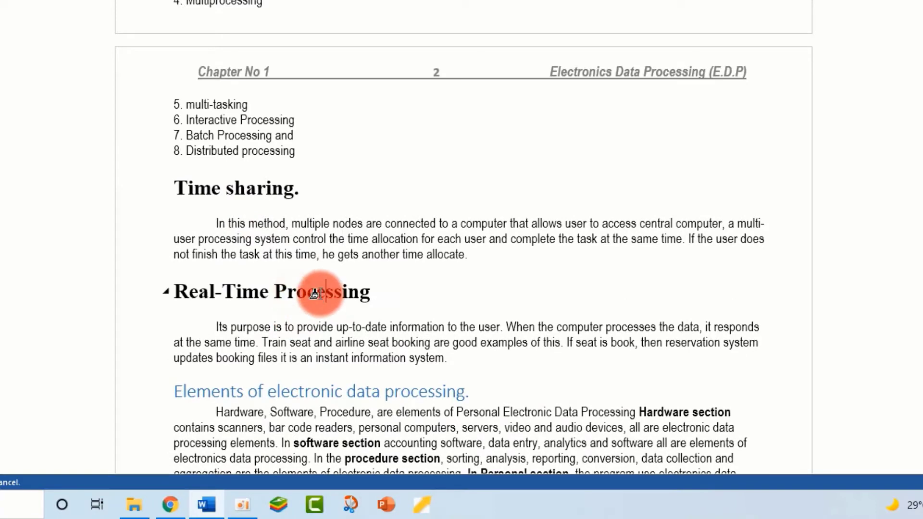
# Step: Paint the Heading 2 formatting onto the "Elements of electronic data processing." and "Stages of electronic data processing." headings
pyautogui.scroll(-3, 330, 206)
pyautogui.click(322, 226)
pyautogui.scroll(-3, 377, 251)
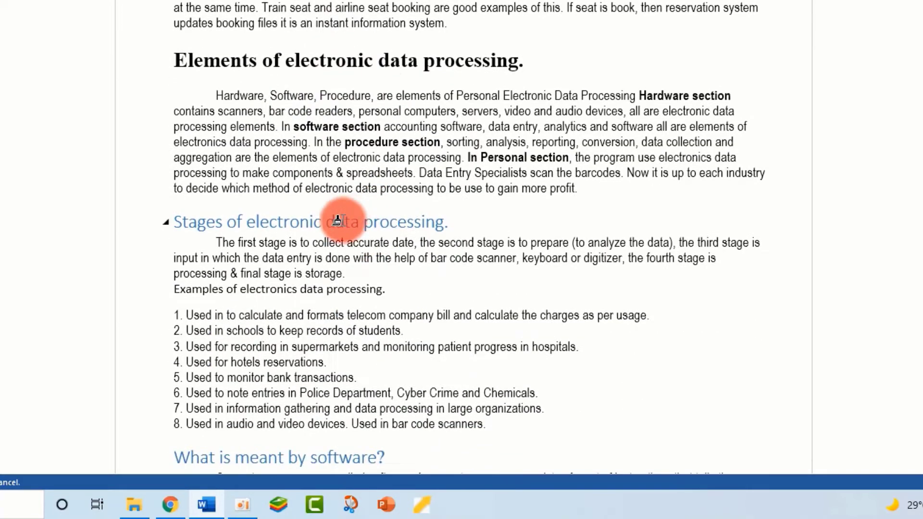
pyautogui.click(333, 222)
# Step: Paint the Heading 2 formatting onto the "System software:" and "Operating software" headings, skipping "What is meant by software?"
pyautogui.scroll(-7, 292, 183)
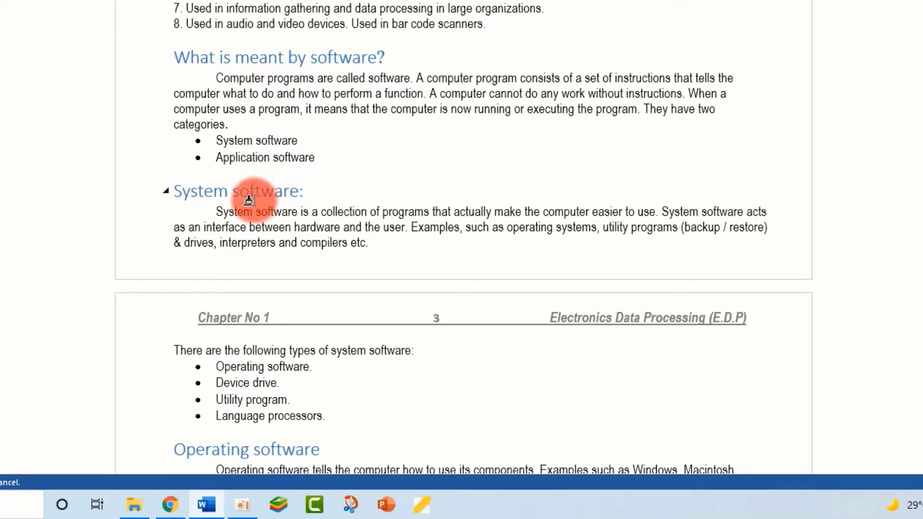
pyautogui.scroll(-2, 247, 191)
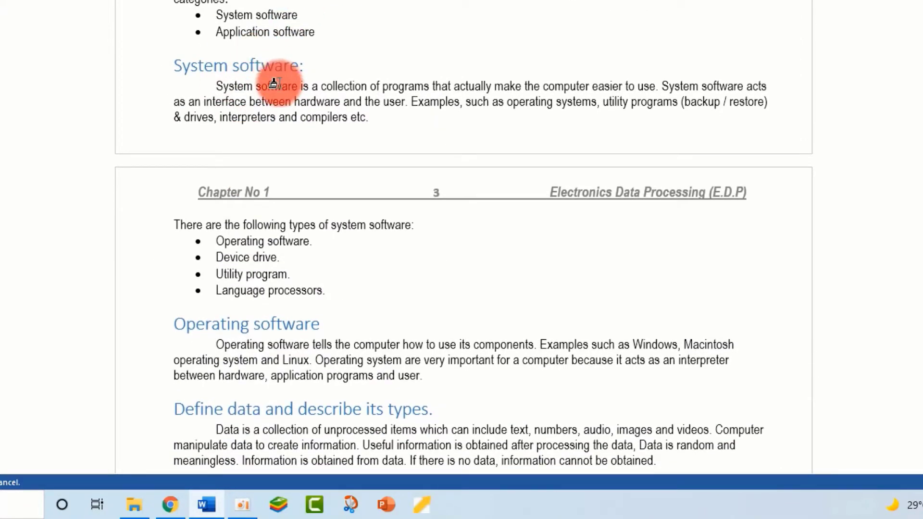
pyautogui.click(262, 69)
pyautogui.scroll(-3, 335, 169)
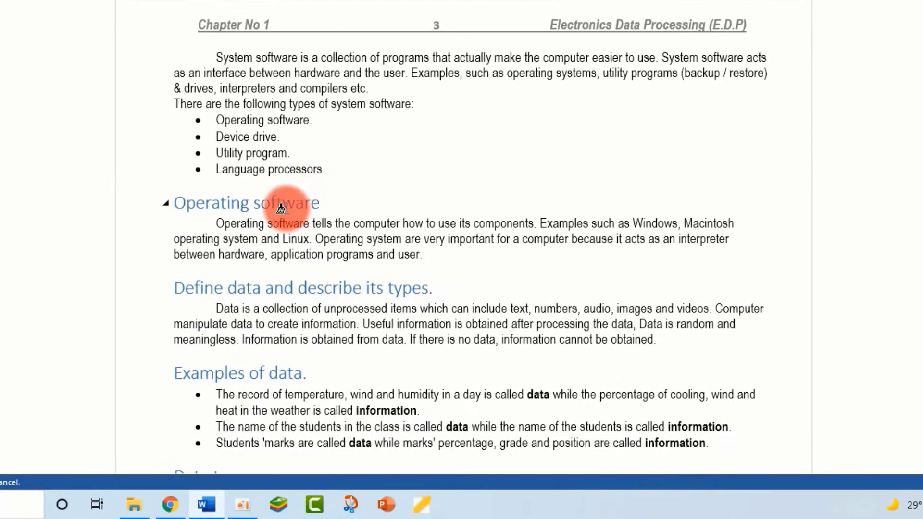
pyautogui.click(287, 207)
# Step: Paint the Heading 2 formatting onto "Examples of data.", "Data types.", "Number Data." and "Numerical data.", skipping "Define data and describe its types."
pyautogui.scroll(-3, 349, 262)
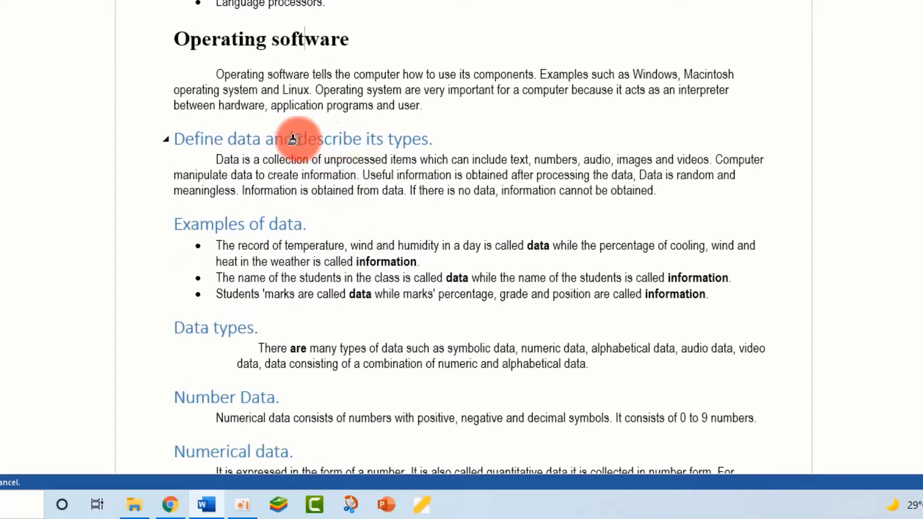
pyautogui.scroll(-2, 305, 215)
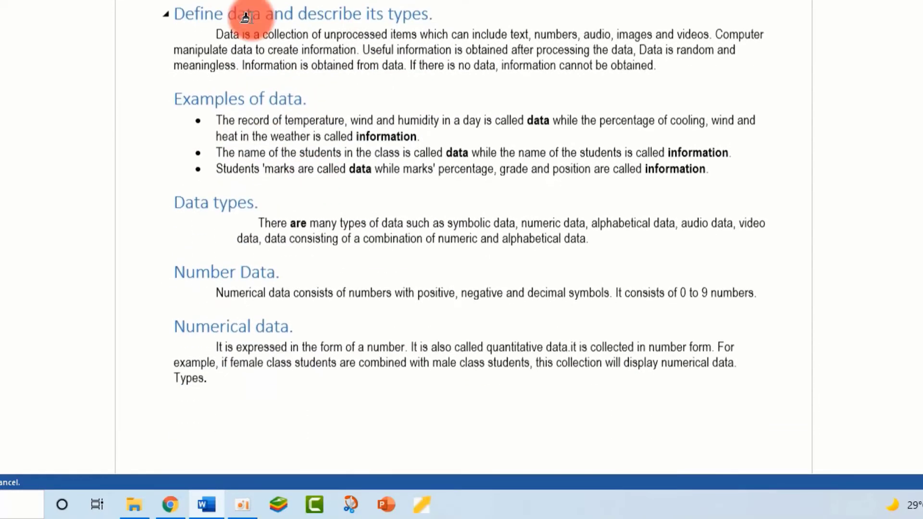
pyautogui.click(247, 99)
pyautogui.click(234, 223)
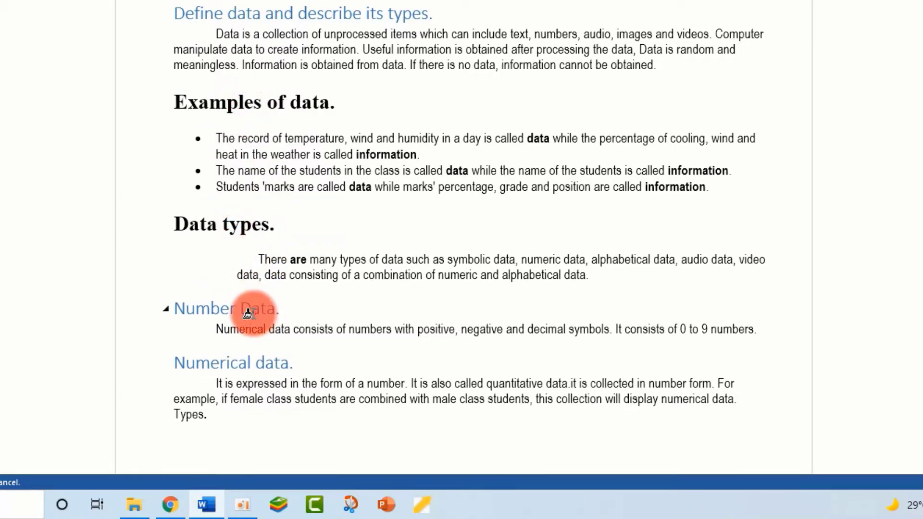
pyautogui.click(248, 313)
pyautogui.scroll(-3, 288, 337)
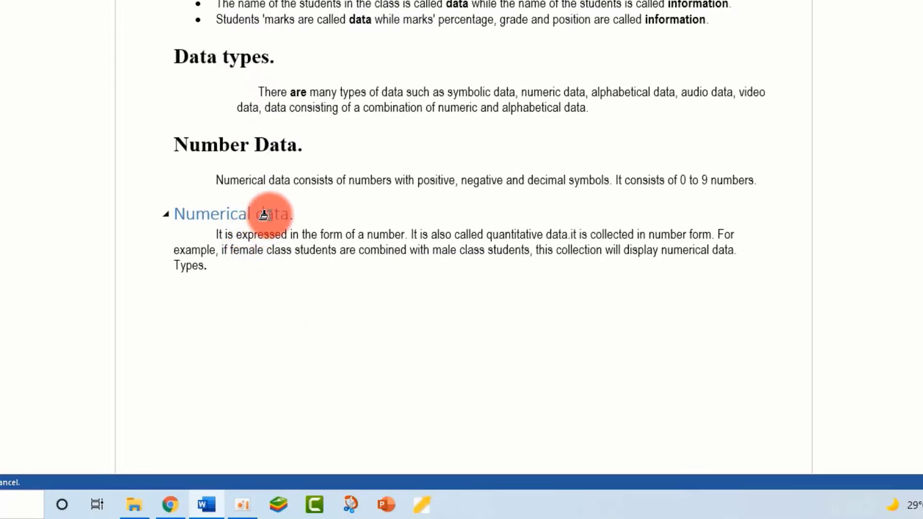
pyautogui.click(263, 215)
# Step: Review the main headings and subheadings across all pages against the entries in the table of contents
pyautogui.scroll(-10, 539, 322)
pyautogui.scroll(5, 531, 322)
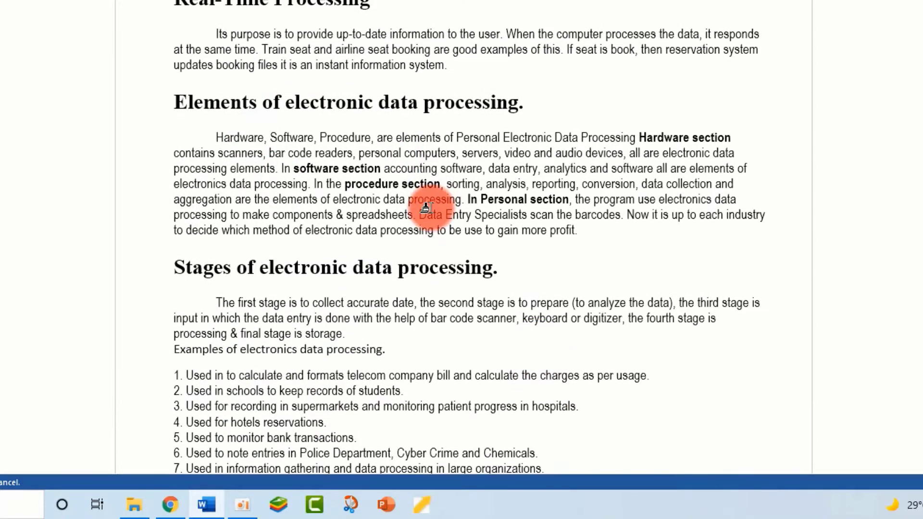
pyautogui.scroll(10, 425, 207)
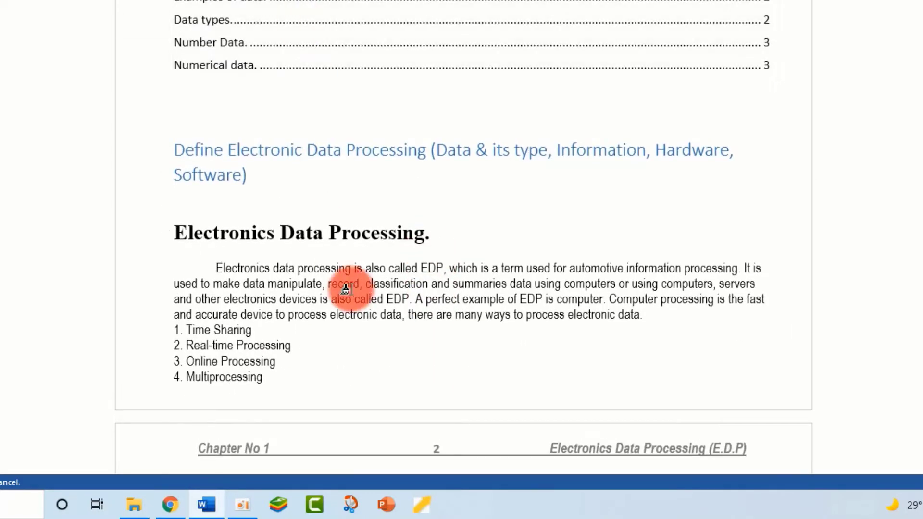
pyautogui.scroll(3, 329, 274)
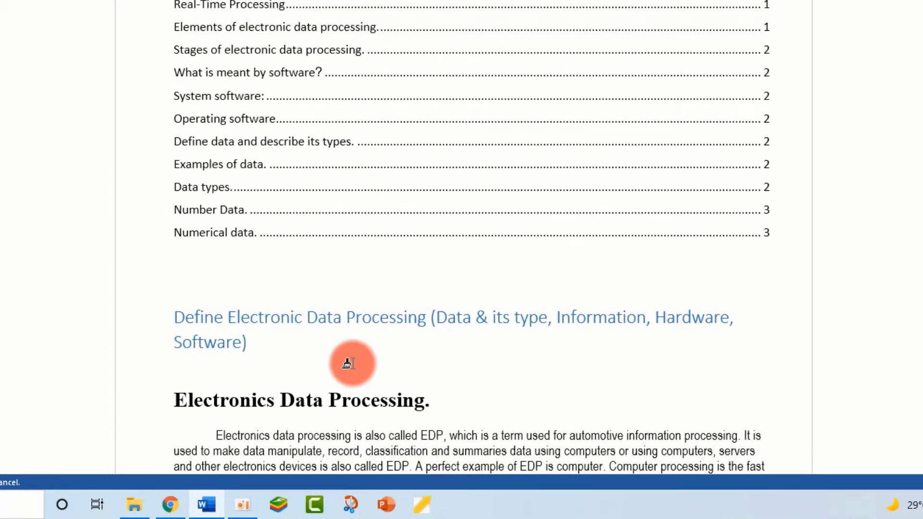
pyautogui.scroll(-4, 355, 365)
pyautogui.scroll(-4, 243, 126)
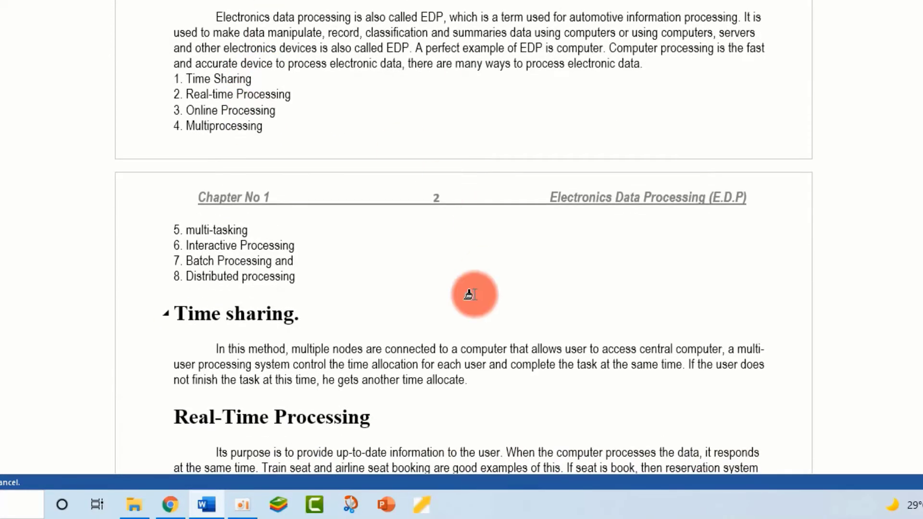
pyautogui.scroll(-4, 462, 291)
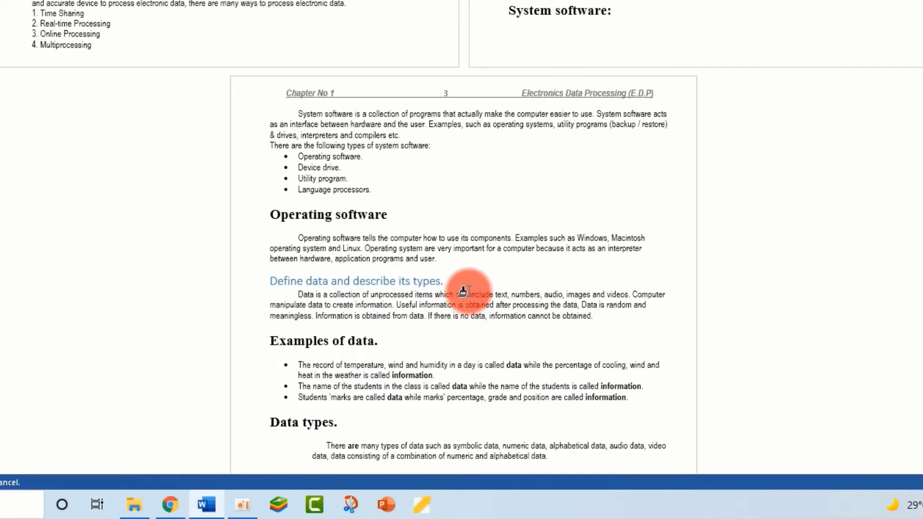
pyautogui.scroll(6, 462, 290)
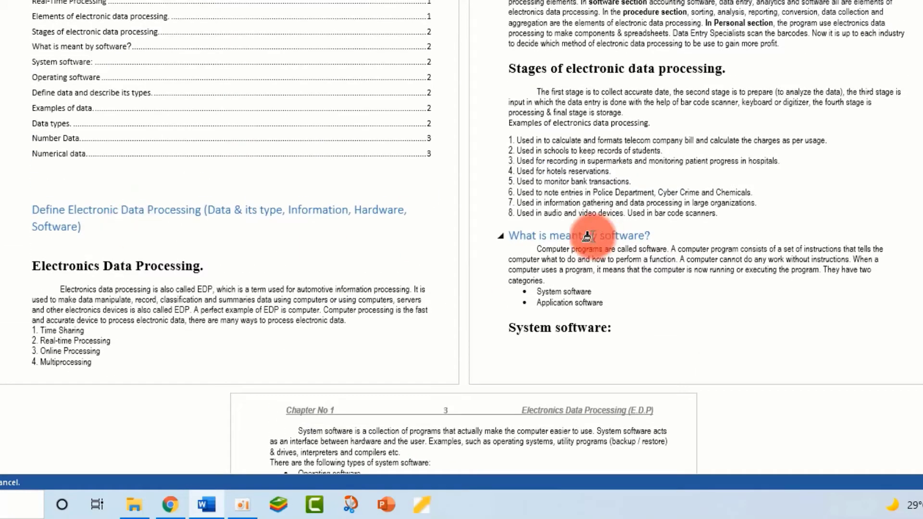
pyautogui.scroll(4, 587, 235)
pyautogui.scroll(-12, 587, 233)
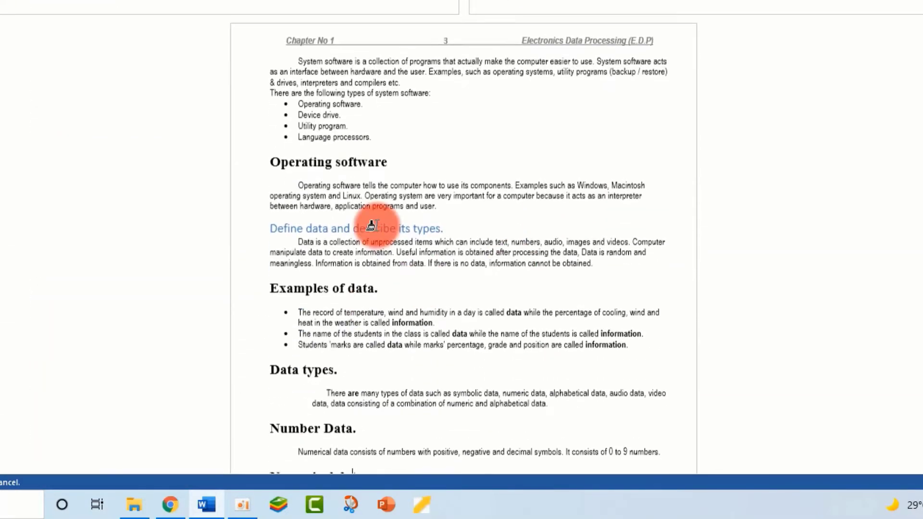
pyautogui.scroll(6, 398, 298)
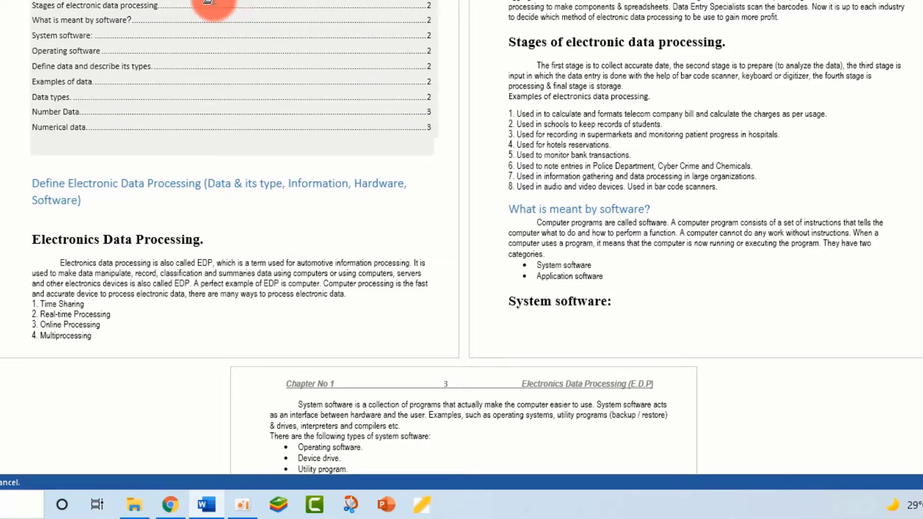
# Step: Update the entire table of contents to include the restyled subheadings
pyautogui.scroll(2, 255, 45)
pyautogui.keyDown('ctrl'); pyautogui.scroll(5, 268, 56); pyautogui.keyUp('ctrl')
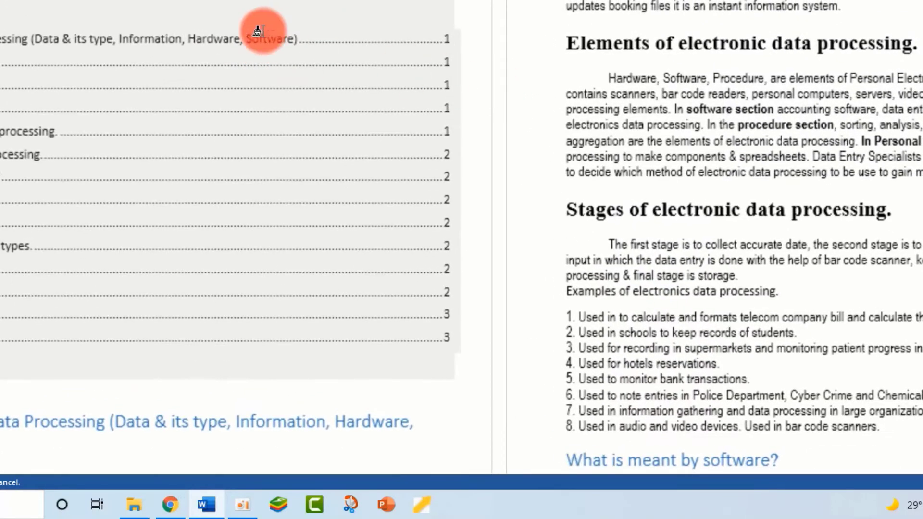
pyautogui.keyDown('ctrl'); pyautogui.scroll(4, 268, 37); pyautogui.keyUp('ctrl')
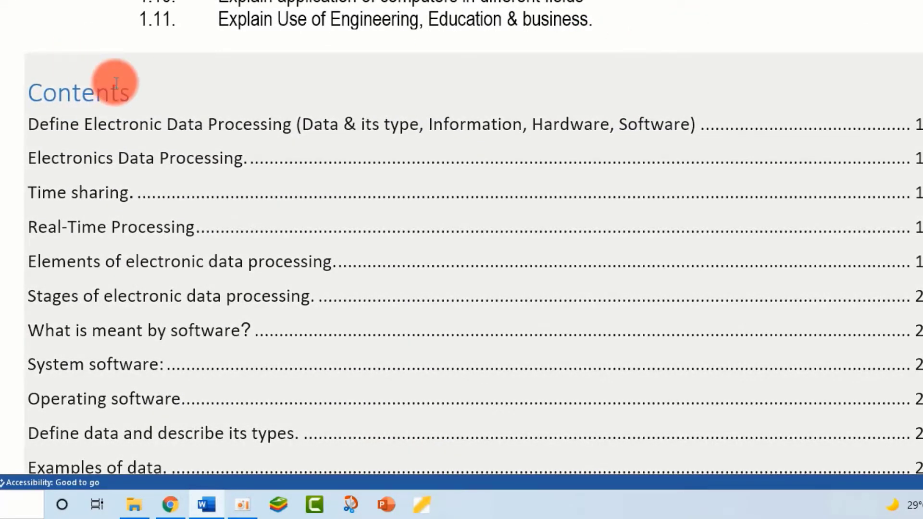
pyautogui.click(117, 83)
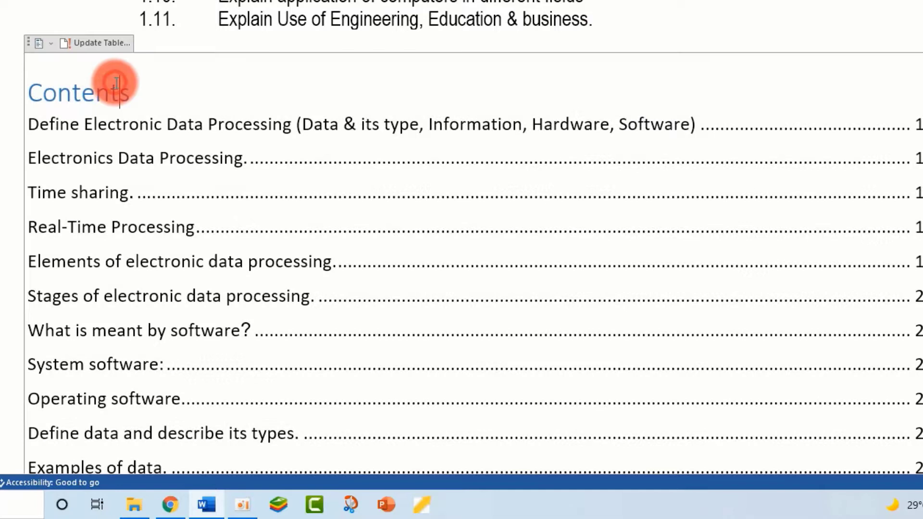
pyautogui.click(105, 44)
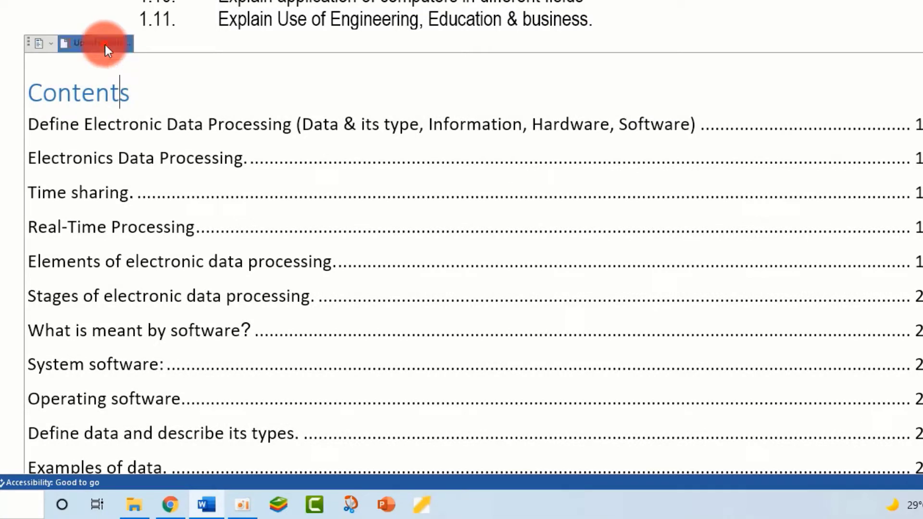
pyautogui.click(435, 115)
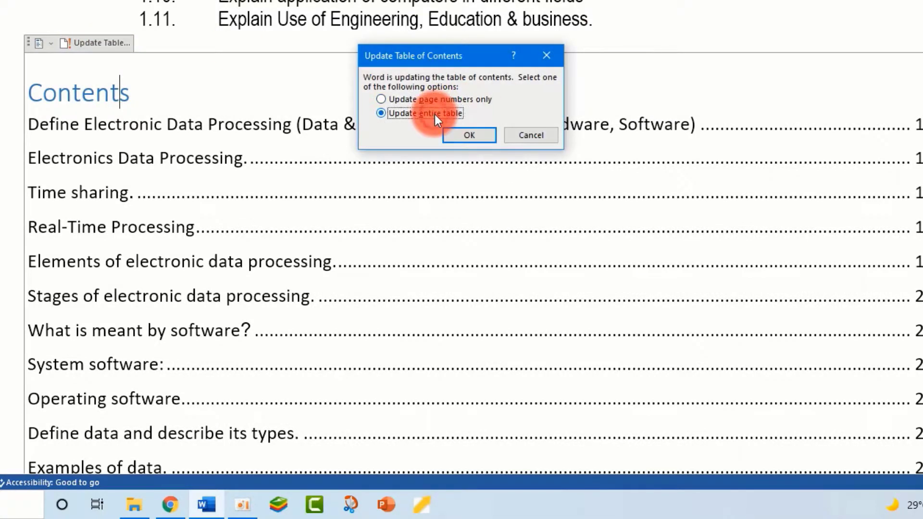
pyautogui.click(475, 137)
# Step: Examine the main and indented entries of the updated table of contents and the headings below it
pyautogui.scroll(-7, 240, 160)
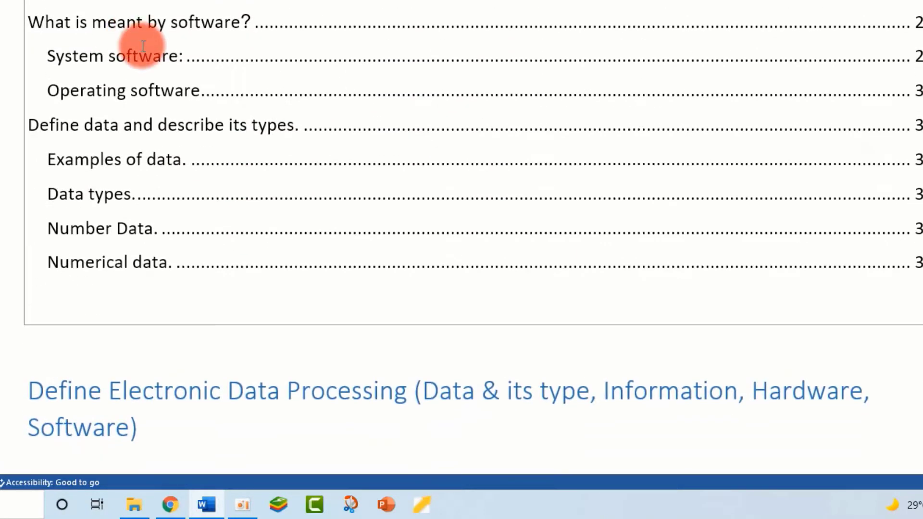
pyautogui.scroll(5, 143, 46)
pyautogui.scroll(-4, 62, 78)
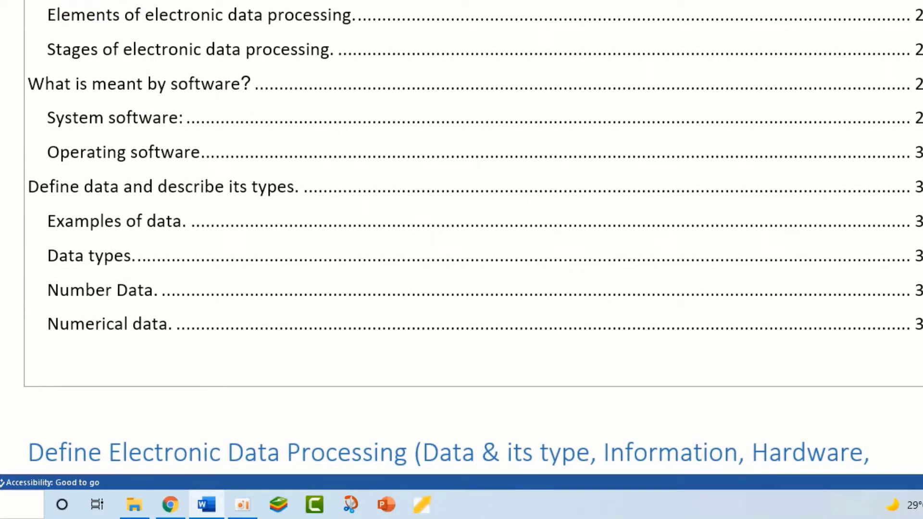
pyautogui.scroll(-3, 63, 33)
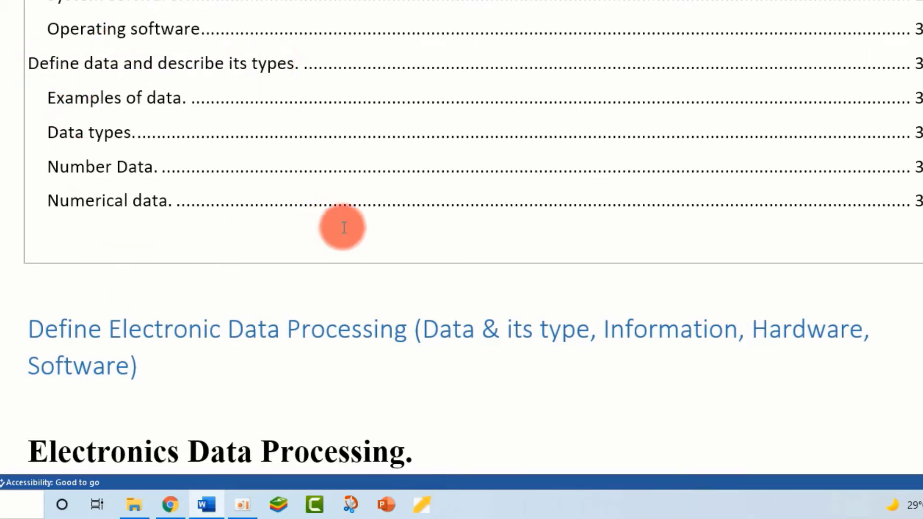
pyautogui.scroll(-7, 342, 229)
pyautogui.scroll(20, 351, 235)
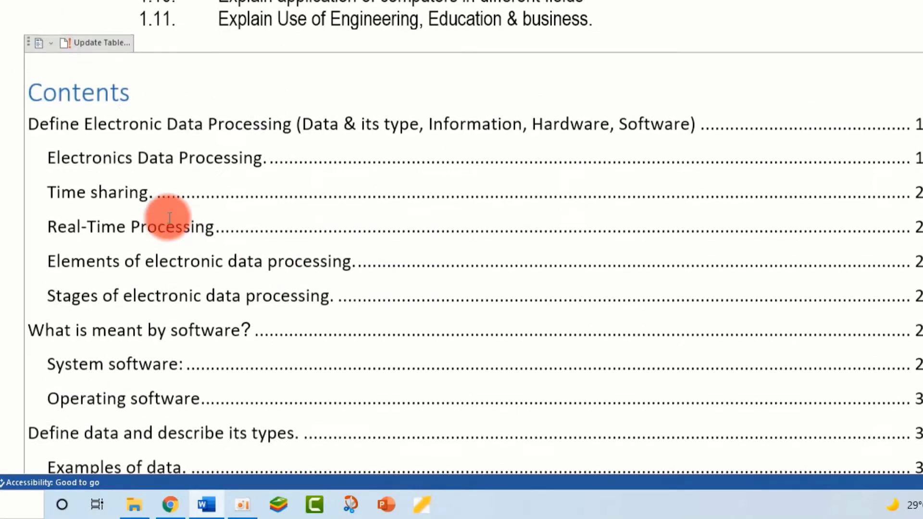
pyautogui.scroll(-6, 144, 205)
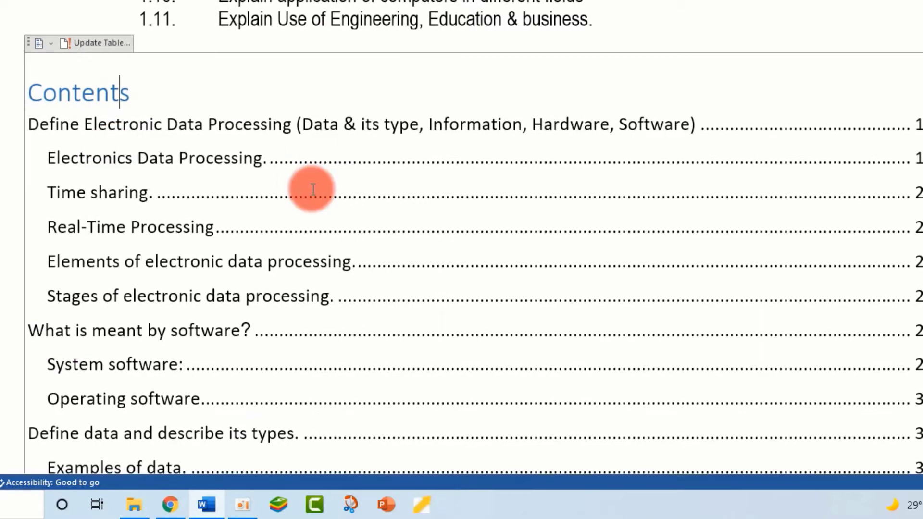
pyautogui.scroll(2, 313, 189)
pyautogui.scroll(-13, 320, 187)
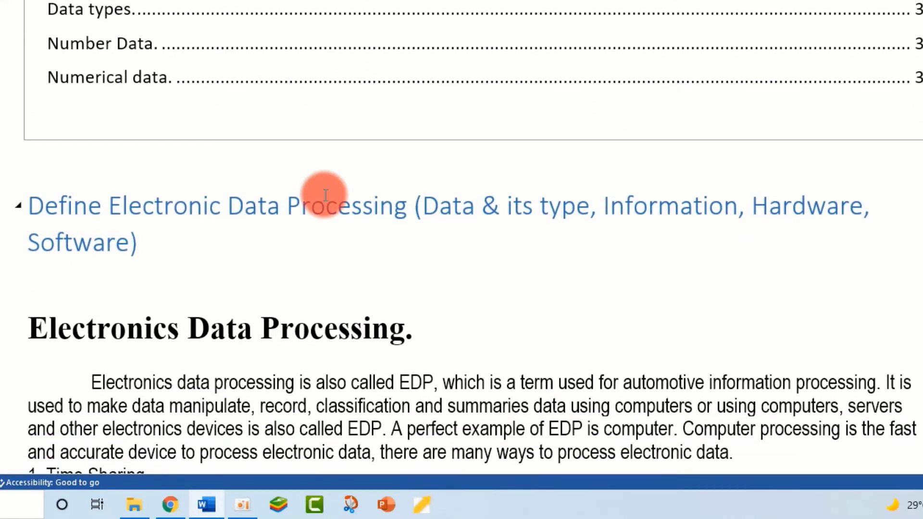
pyautogui.scroll(-4, 326, 195)
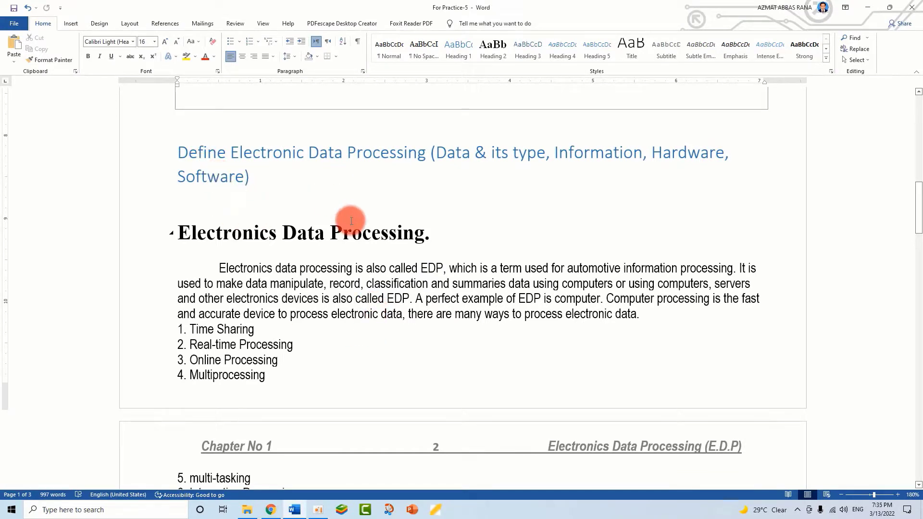
# Step: Undo the numbering on the "Define Electronic Data Processing" heading and apply the 1., 1.1., 1.1.1. multilevel list to it
pyautogui.scroll(2, 460, 312)
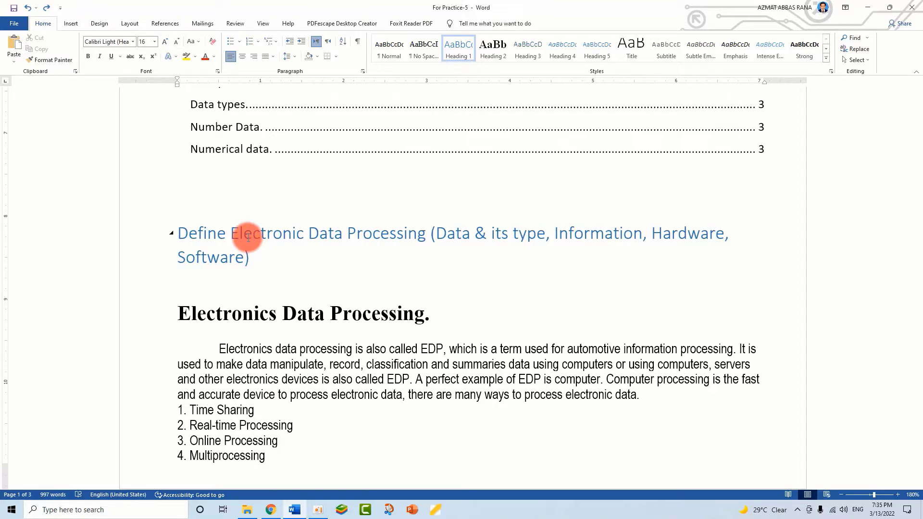
pyautogui.click(504, 298)
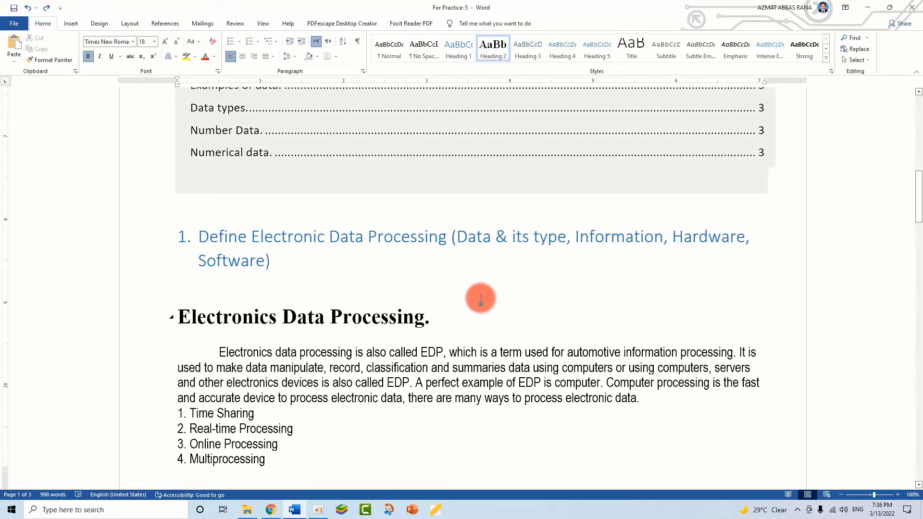
pyautogui.click(28, 7)
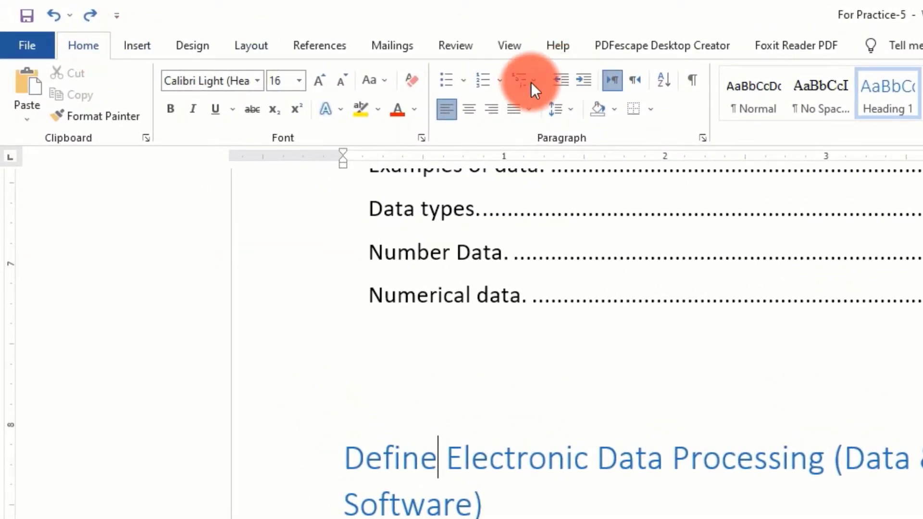
pyautogui.click(532, 82)
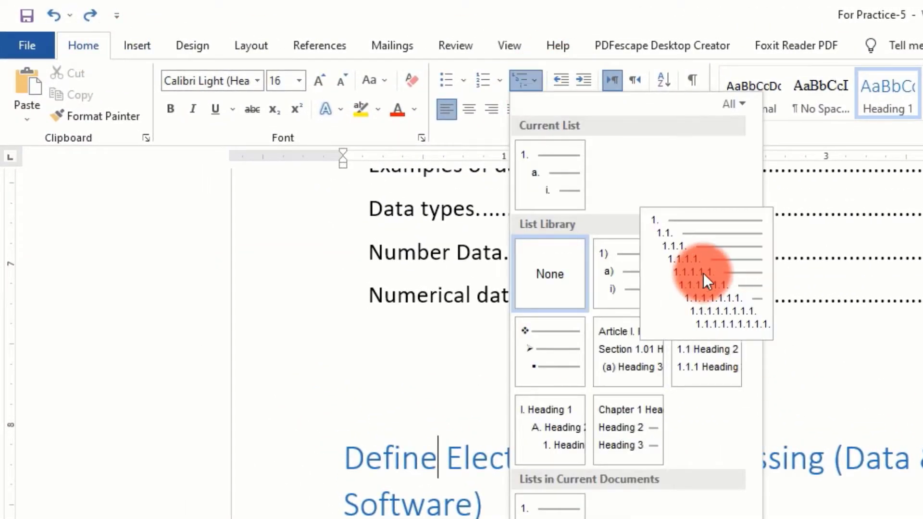
pyautogui.click(678, 265)
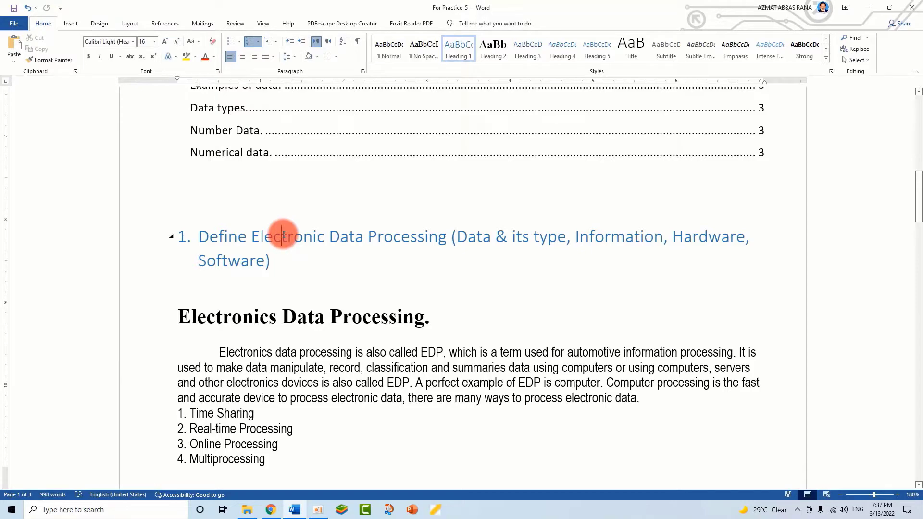
# Step: Copy the numbered Heading 1 formatting with Format Painter onto the "Electronics Data Processing." and "Time sharing." headings
pyautogui.doubleClick(50, 59)
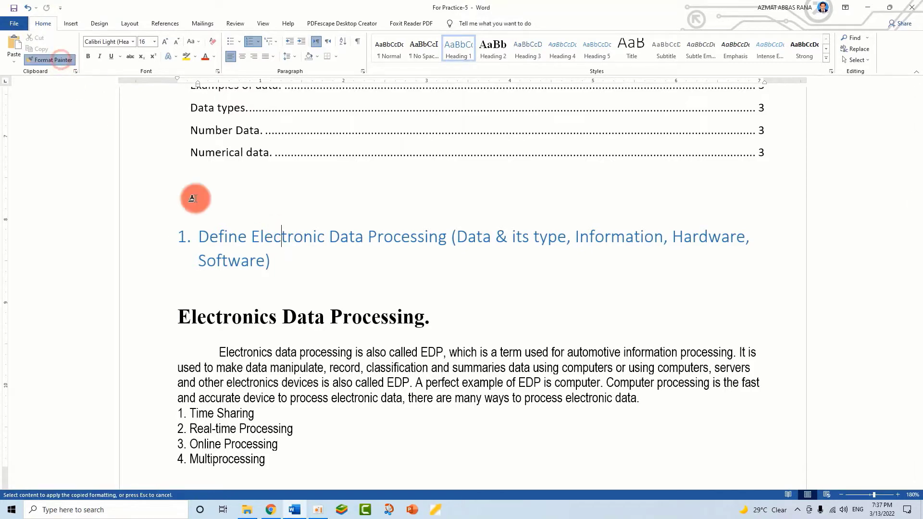
pyautogui.click(260, 314)
pyautogui.scroll(-5, 312, 311)
pyautogui.click(263, 344)
# Step: Paint the numbered heading formatting onto "Real-Time Processing", "Elements of electronic data processing." and "Stages of electronic data processing."
pyautogui.scroll(-5, 289, 298)
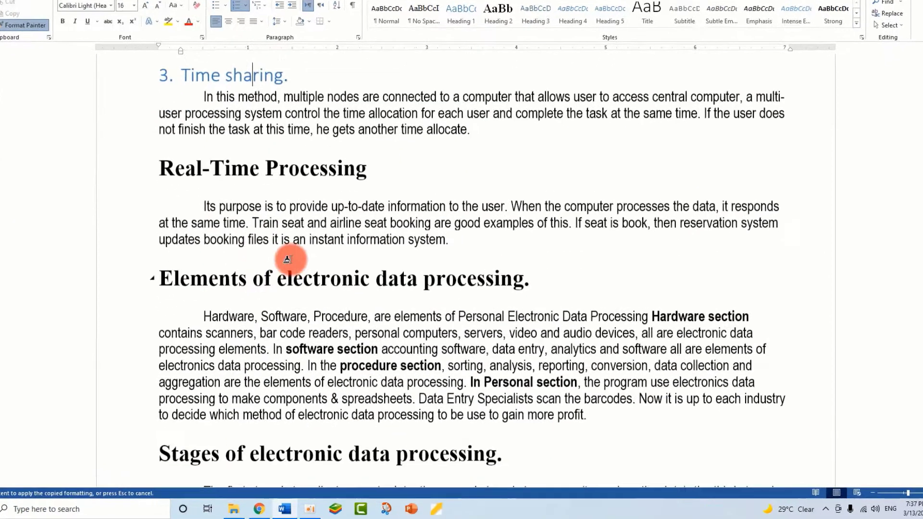
pyautogui.click(290, 194)
pyautogui.click(241, 178)
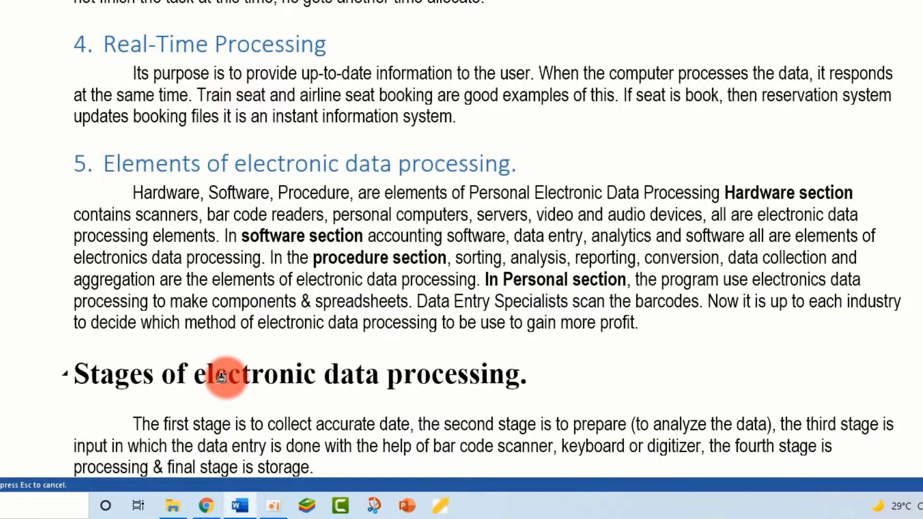
pyautogui.click(238, 381)
# Step: Paint the numbered heading formatting onto the "What is meant by software?", "System software:" and "Operating software" headings
pyautogui.scroll(-1, 250, 263)
pyautogui.scroll(-8, 252, 270)
pyautogui.click(238, 124)
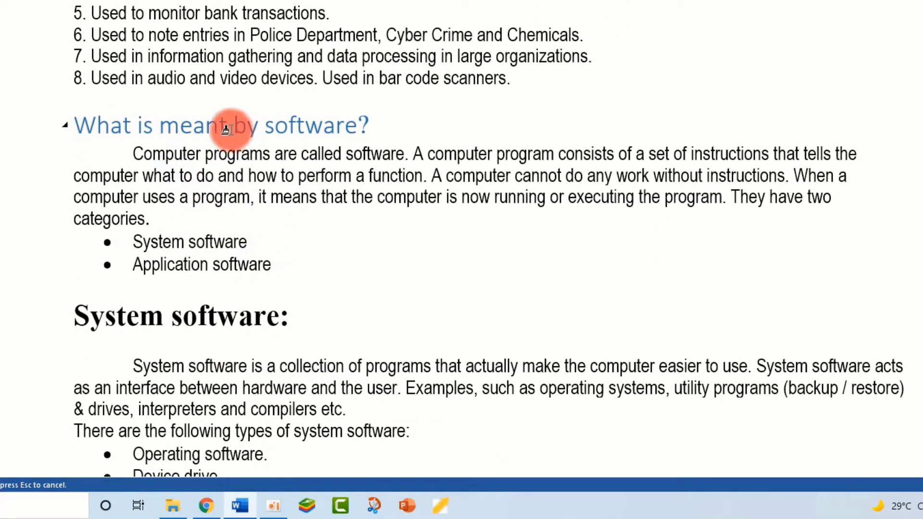
pyautogui.click(208, 320)
pyautogui.scroll(-8, 202, 298)
pyautogui.click(195, 273)
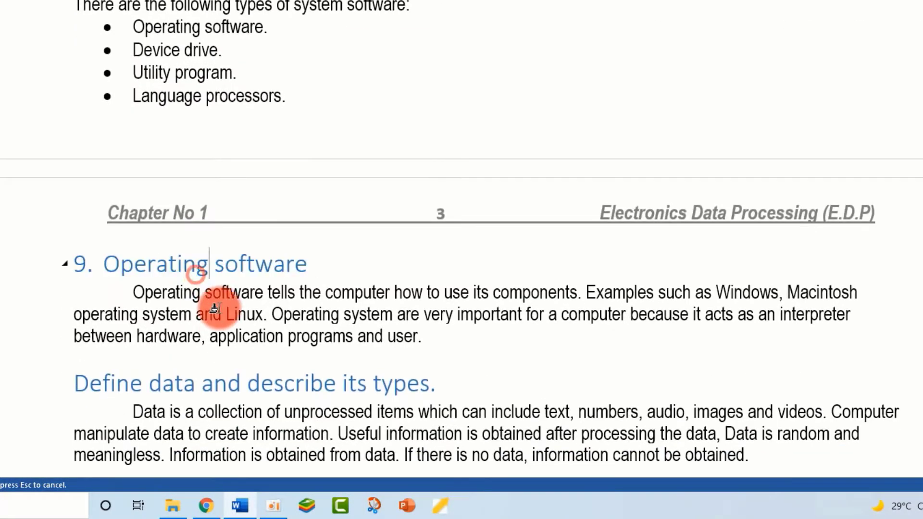
# Step: Paint the numbered heading formatting onto the "Define data and describe its types." and "Examples of data." headings
pyautogui.scroll(-5, 185, 202)
pyautogui.click(185, 41)
pyautogui.click(212, 164)
pyautogui.scroll(-6, 217, 243)
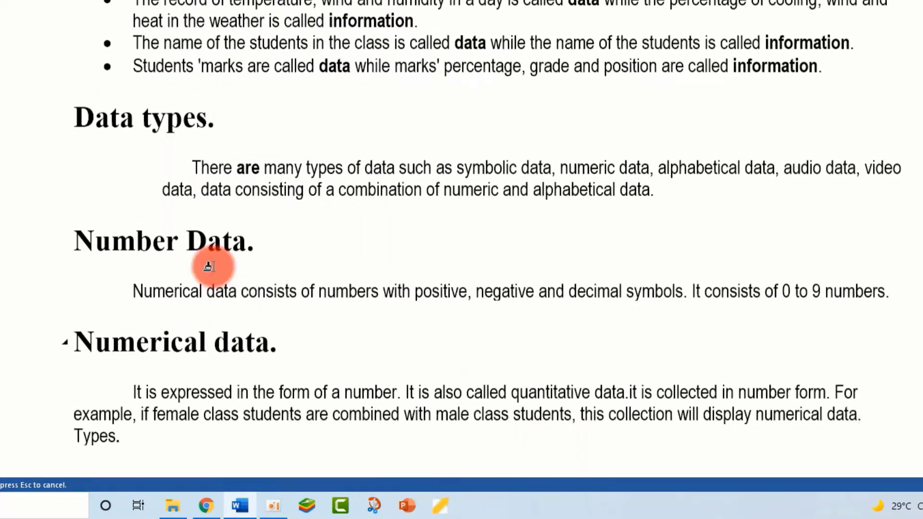
# Step: Paint the numbered heading formatting onto "Data types.", "Number Data." and "Numerical data.", and update the entire table of contents
pyautogui.click(166, 96)
pyautogui.scroll(20, 299, 282)
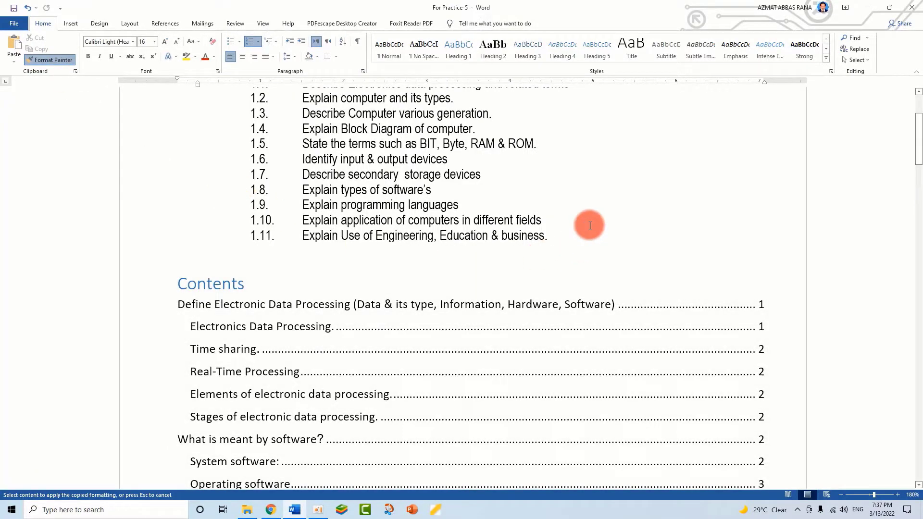
pyautogui.click(229, 296)
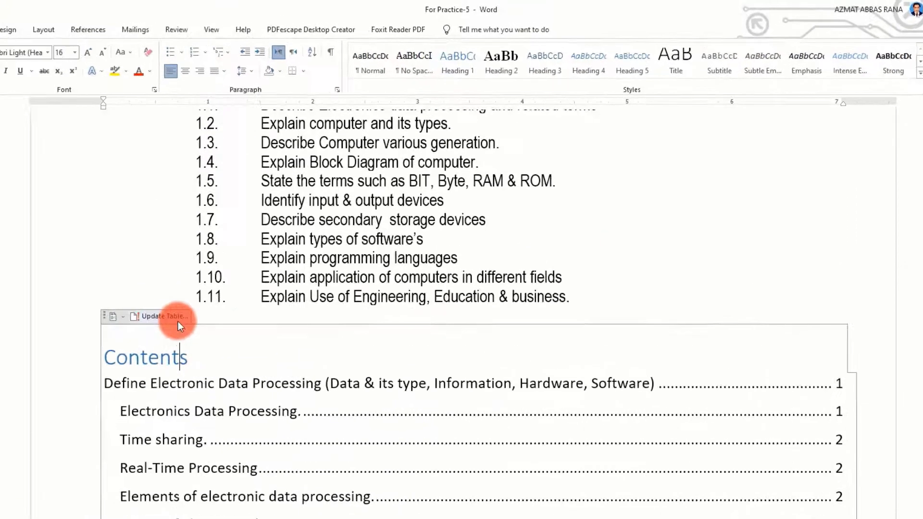
pyautogui.click(222, 251)
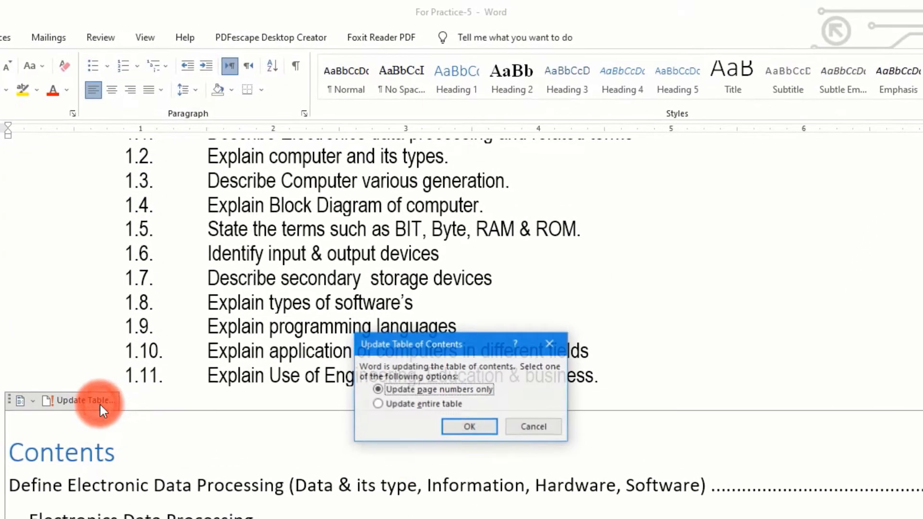
pyautogui.click(429, 255)
pyautogui.click(469, 388)
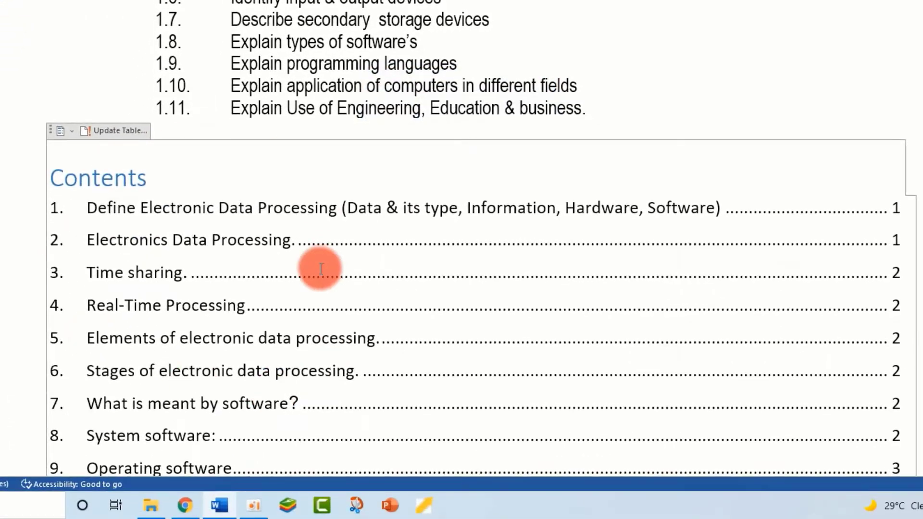
# Step: Review the numbered entries in the table of contents and the numbered headings throughout the document
pyautogui.scroll(-7, 319, 264)
pyautogui.scroll(5, 319, 280)
pyautogui.scroll(-10, 211, 240)
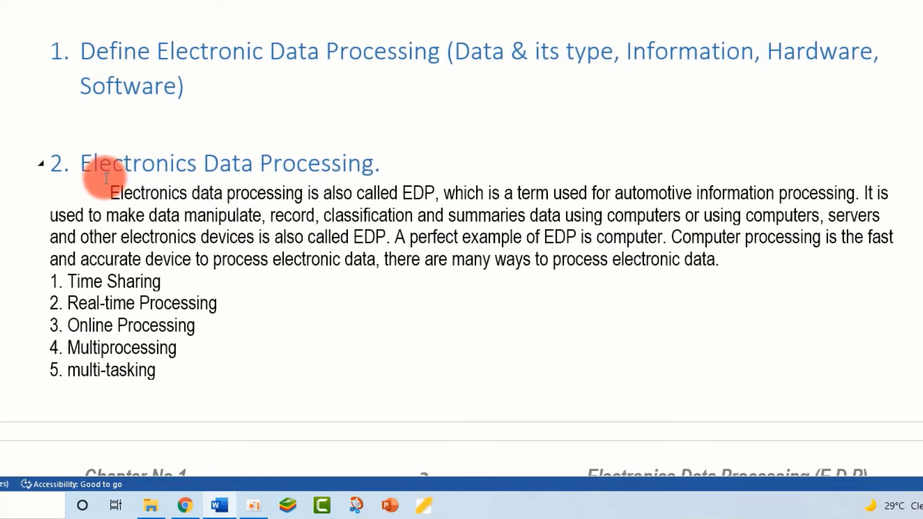
pyautogui.scroll(-10, 115, 197)
pyautogui.scroll(15, 224, 192)
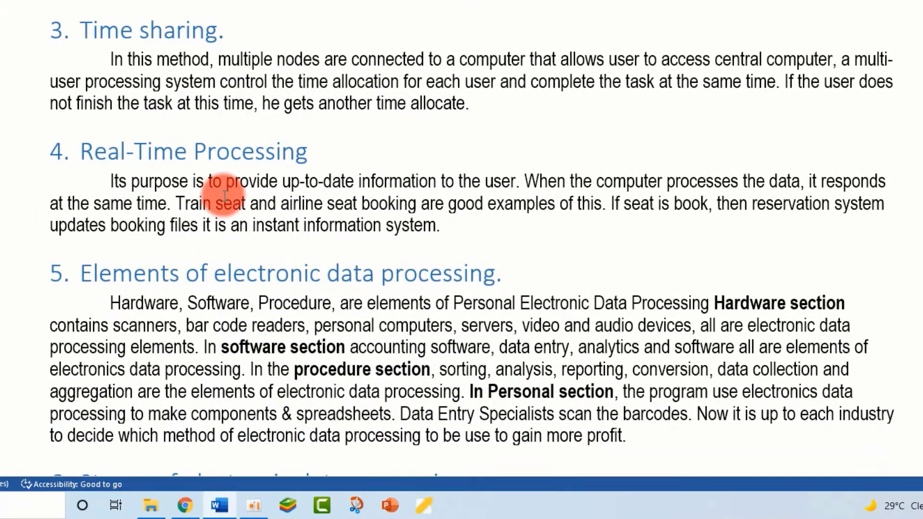
pyautogui.scroll(5, 225, 196)
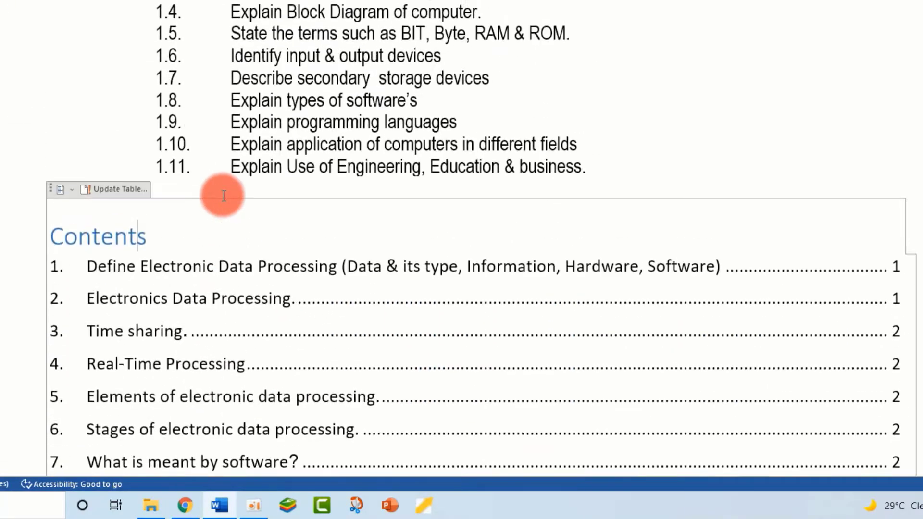
pyautogui.scroll(-15, 224, 195)
pyautogui.scroll(-1, 231, 199)
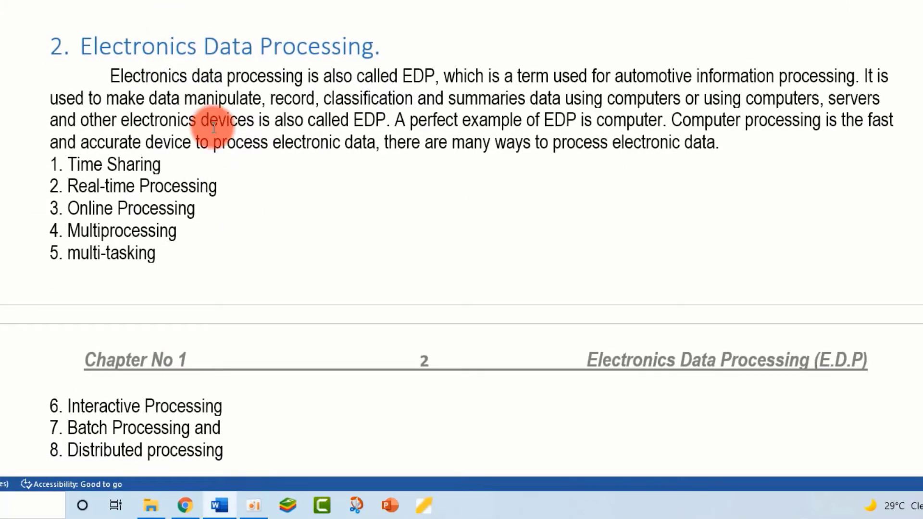
pyautogui.scroll(-10, 264, 334)
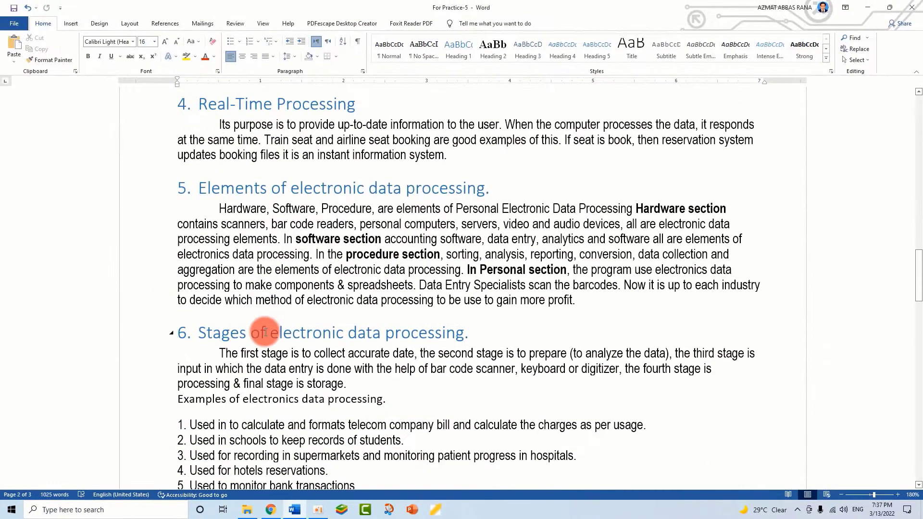
pyautogui.scroll(-10, 265, 330)
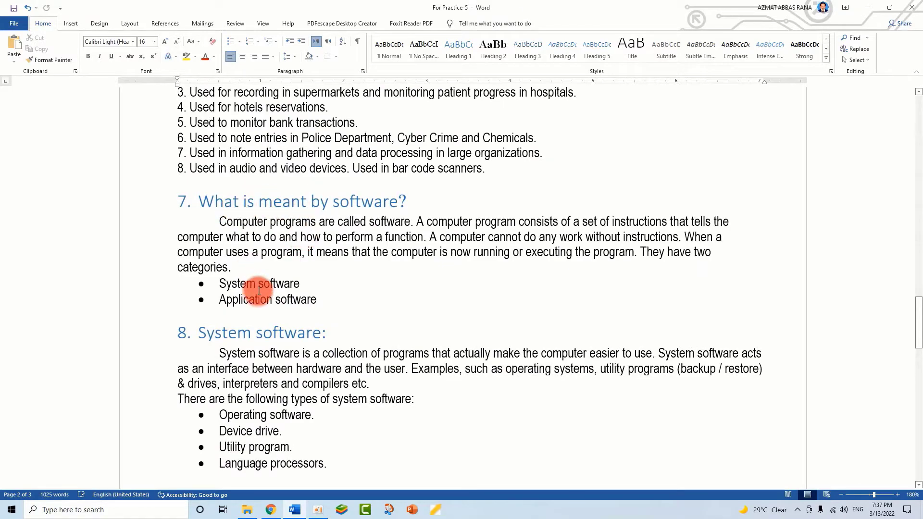
pyautogui.scroll(-7, 259, 290)
pyautogui.scroll(-6, 264, 350)
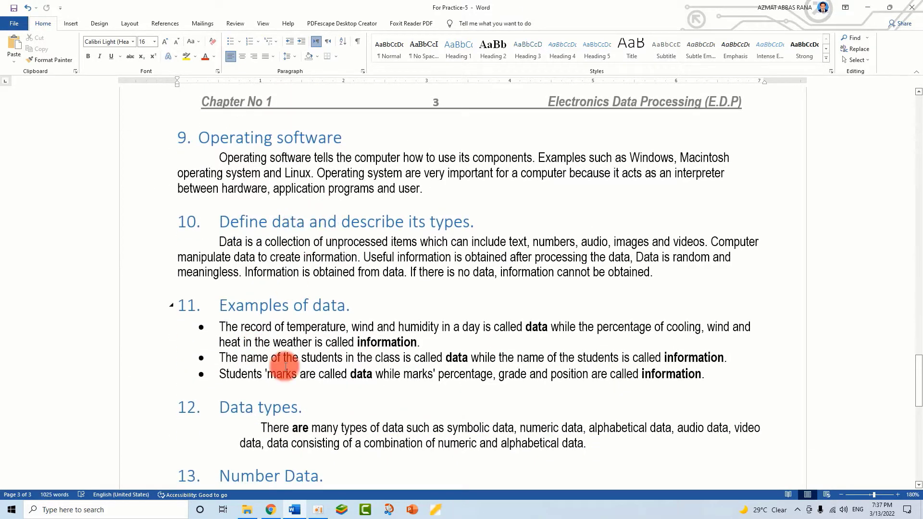
pyautogui.scroll(-6, 285, 367)
pyautogui.scroll(20, 233, 346)
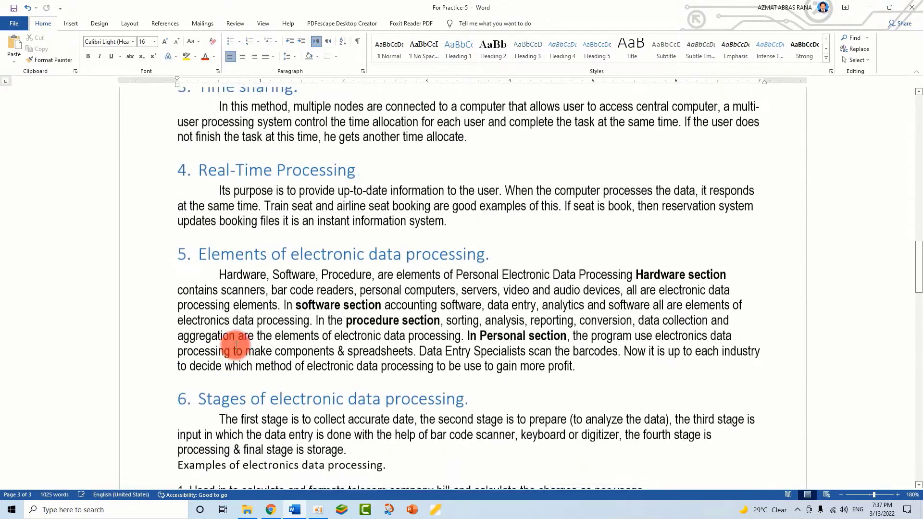
pyautogui.scroll(15, 235, 345)
# Step: Demote the "Electronics Data Processing." and "Time sharing." headings to the second numbering level under heading 1
pyautogui.scroll(-8, 250, 350)
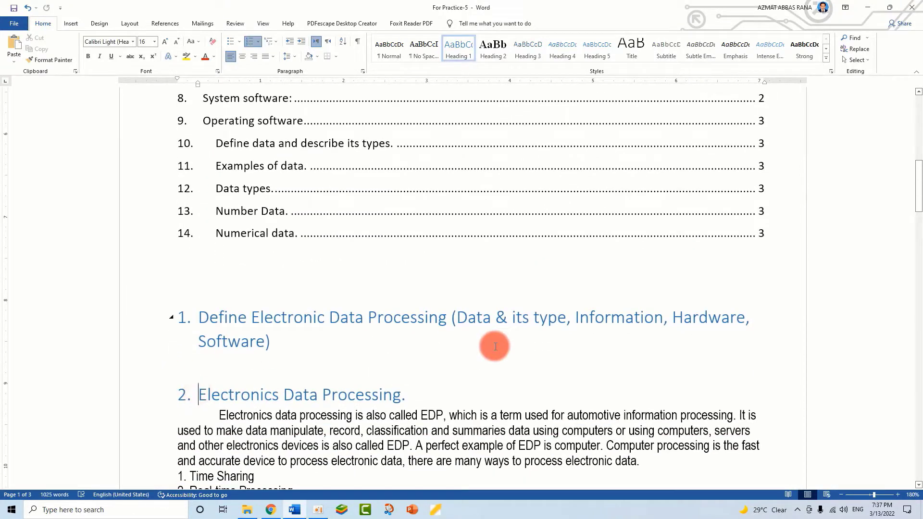
pyautogui.scroll(-4, 245, 322)
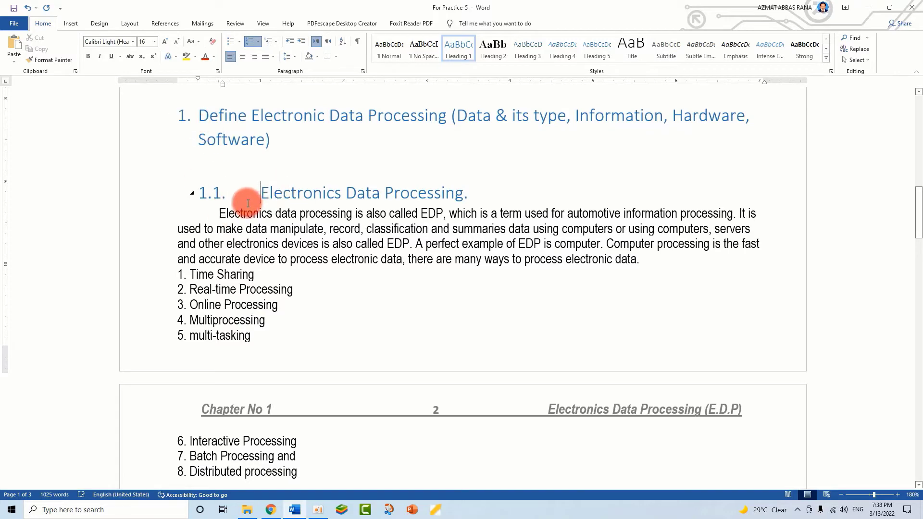
pyautogui.scroll(-4, 284, 313)
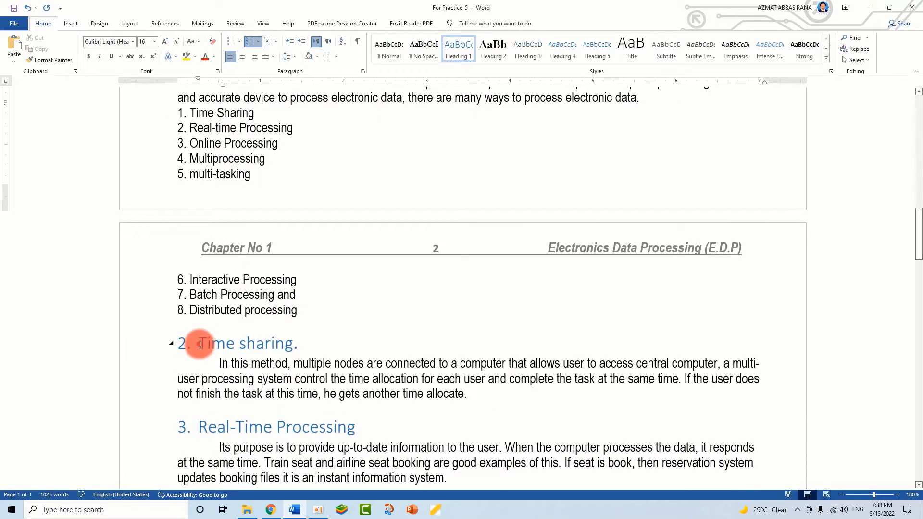
pyautogui.click(298, 350)
pyautogui.scroll(6, 334, 345)
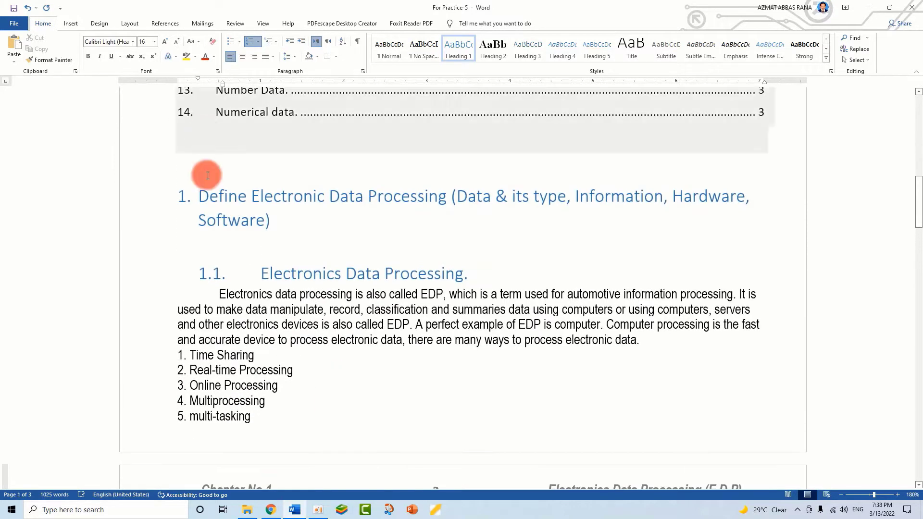
# Step: Demote "Real-Time Processing", "Elements of electronic data processing." and "Stages of electronic data processing." to the second numbering level
pyautogui.scroll(-7, 284, 350)
pyautogui.scroll(-4, 284, 341)
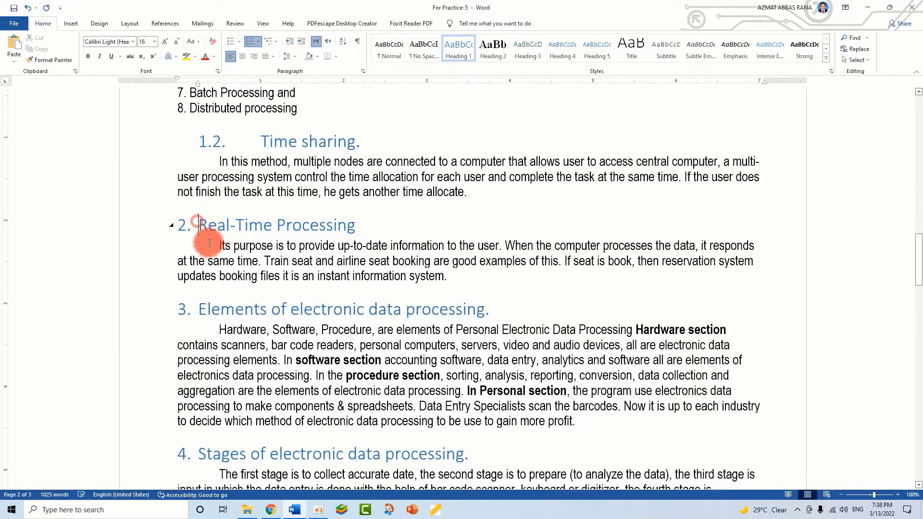
pyautogui.press('Tab')
pyautogui.click(198, 309)
pyautogui.press('Tab')
pyautogui.scroll(-5, 207, 289)
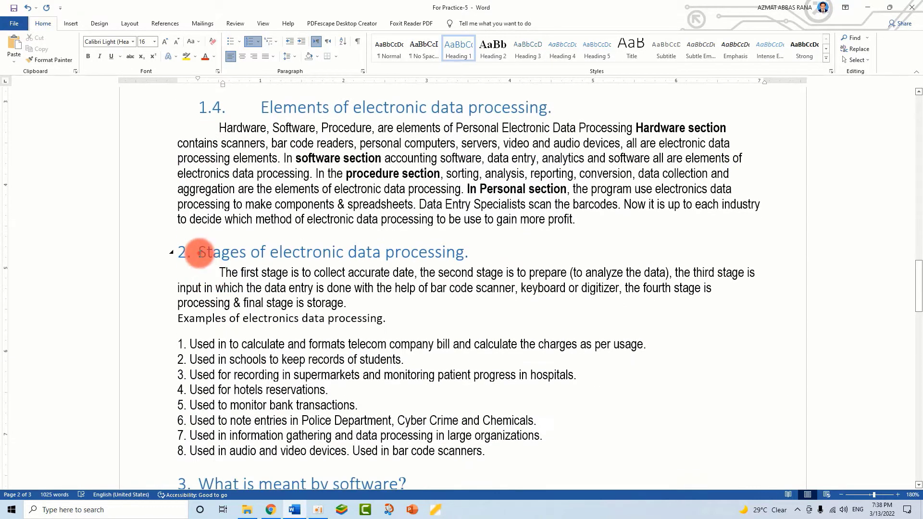
pyautogui.click(200, 252)
pyautogui.press('Tab')
# Step: Demote the "System software:" and "Operating software" headings to the second numbering level under "What is meant by software?"
pyautogui.scroll(-5, 319, 251)
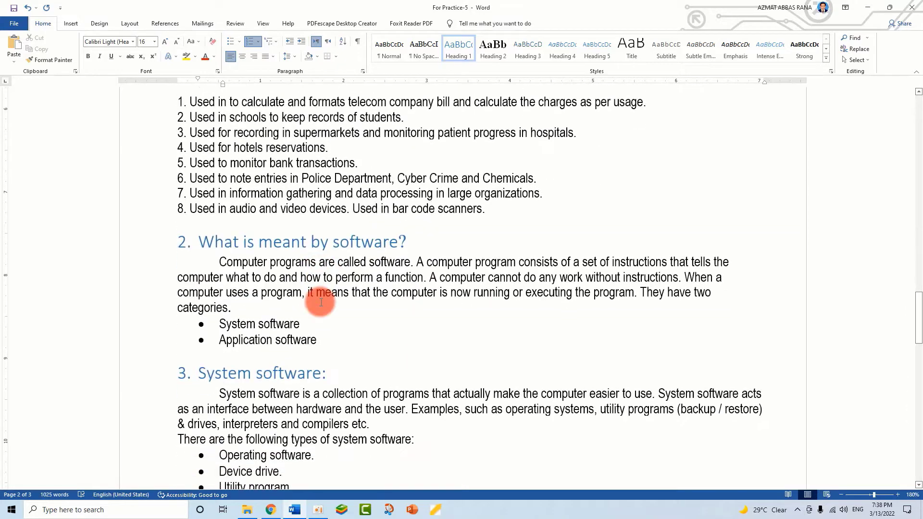
pyautogui.scroll(-2, 337, 269)
pyautogui.scroll(2, 327, 221)
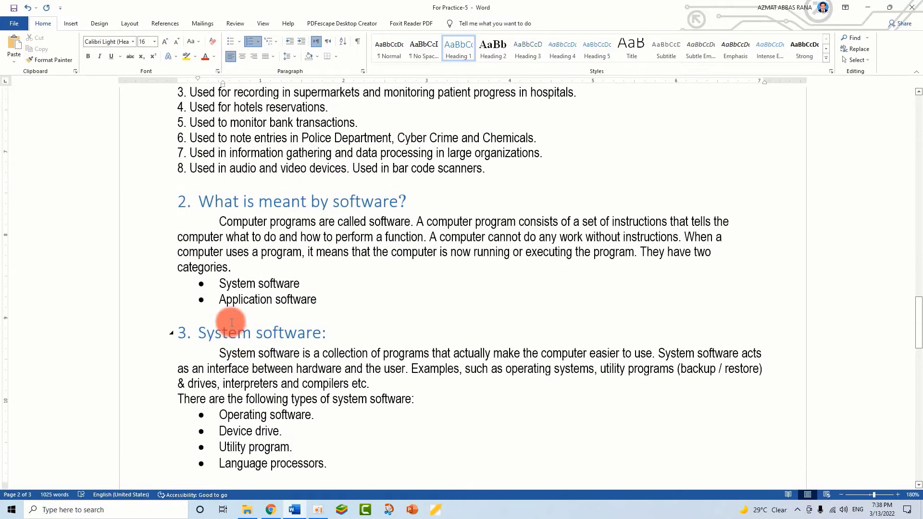
pyautogui.scroll(-5, 308, 308)
pyautogui.click(200, 338)
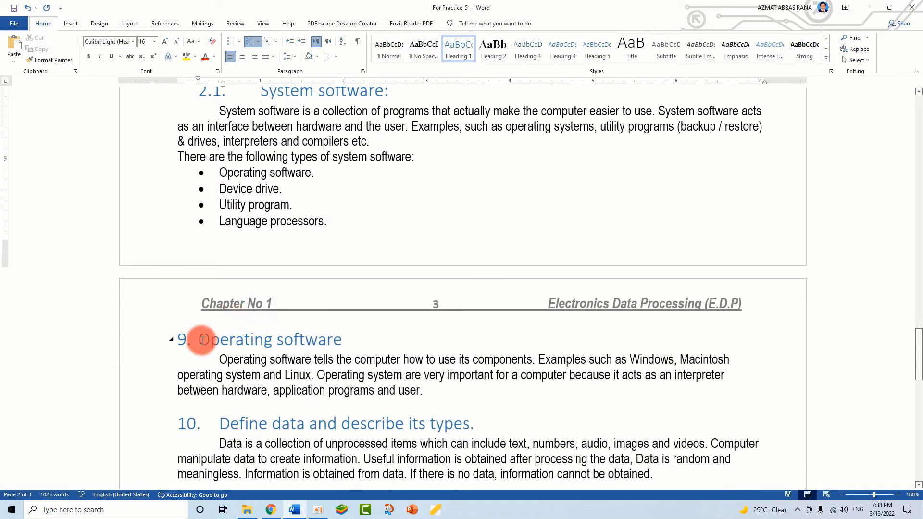
pyautogui.press('Tab')
# Step: Demote "Examples of data.", "Data types." and "Number Data." to the second numbering level under "Define data and describe its types."
pyautogui.scroll(-4, 496, 231)
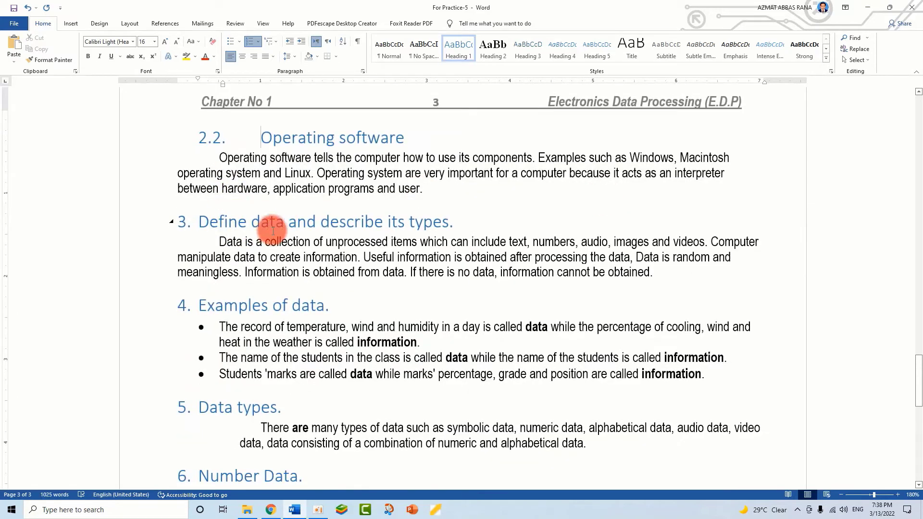
pyautogui.scroll(-2, 273, 231)
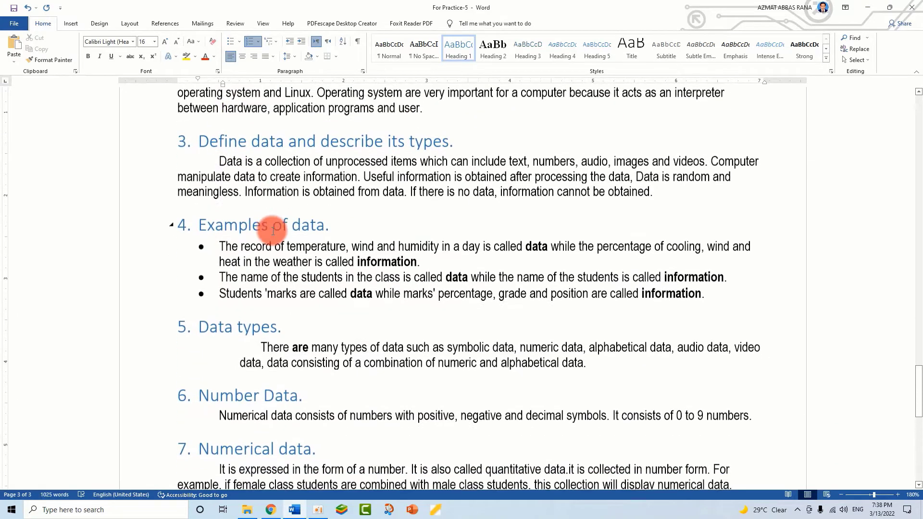
pyautogui.click(204, 328)
pyautogui.press('Tab')
pyautogui.scroll(-4, 202, 380)
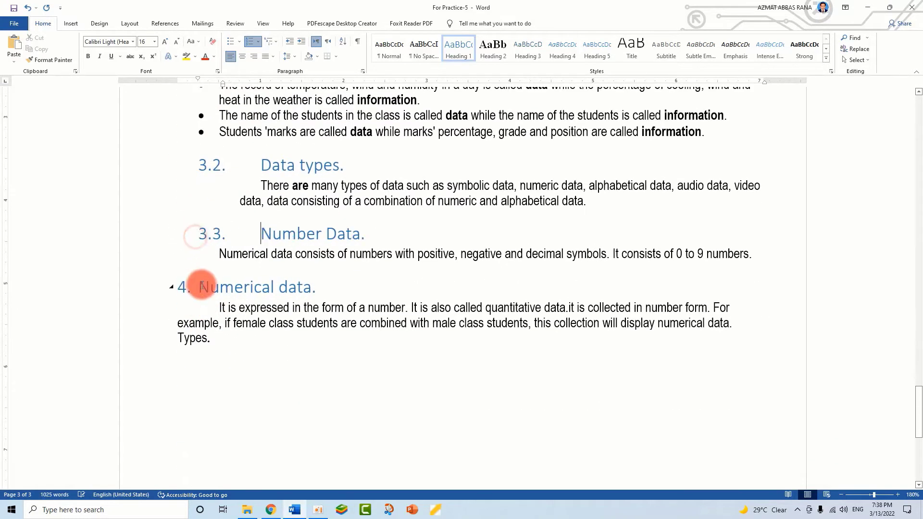
# Step: Check the multilevel numbering of the main headings and subheadings throughout the document
pyautogui.scroll(15, 449, 350)
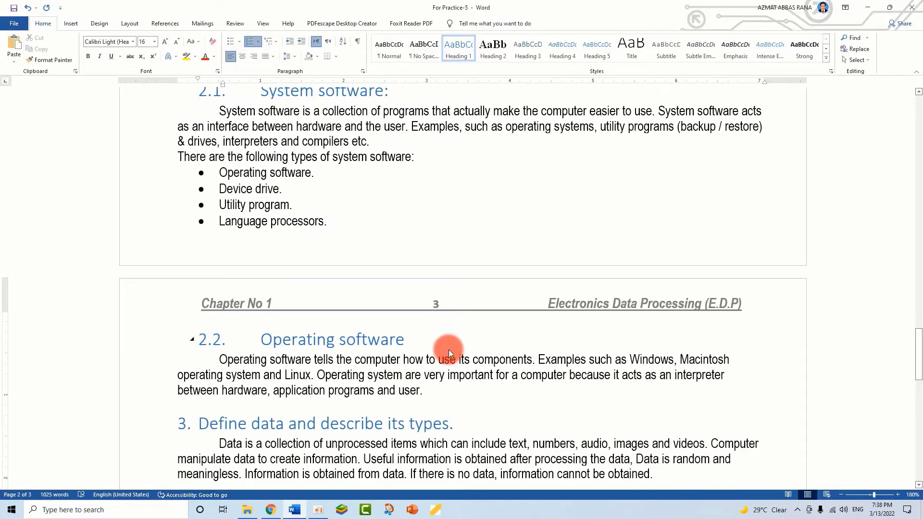
pyautogui.scroll(9, 221, 273)
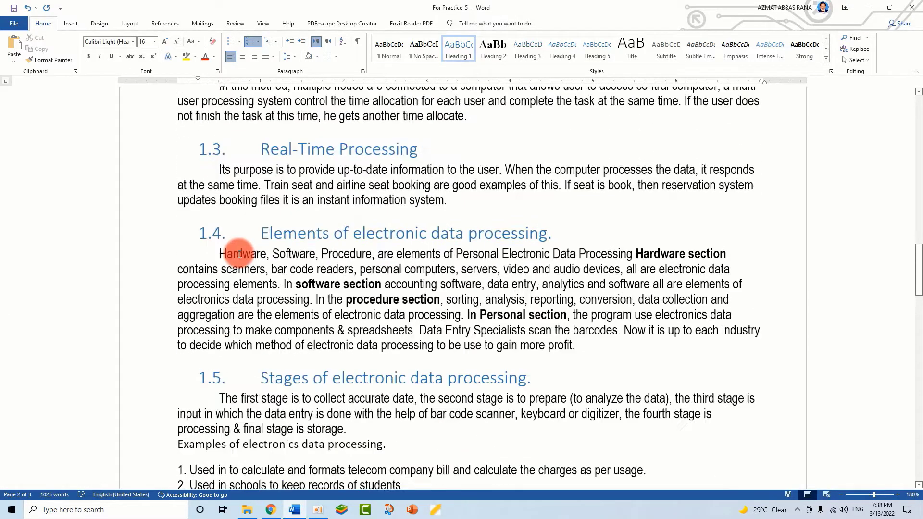
pyautogui.scroll(7, 238, 297)
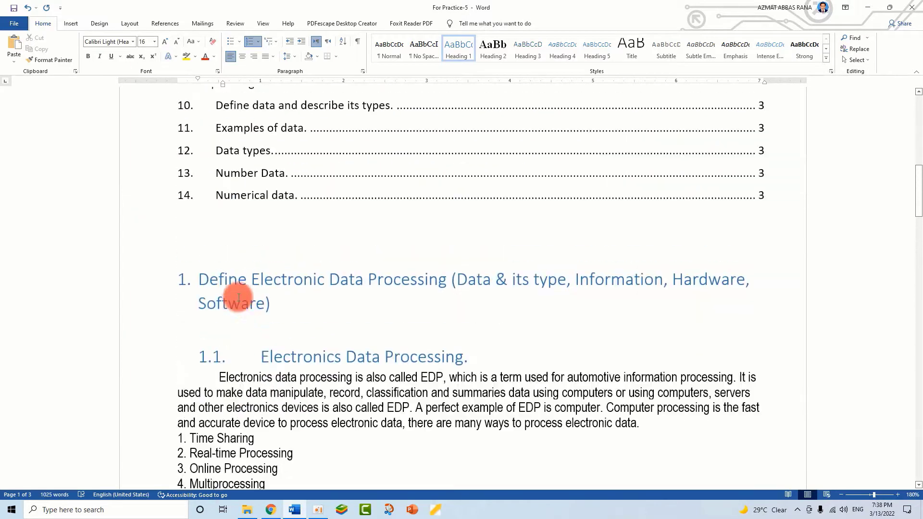
pyautogui.scroll(-3, 248, 334)
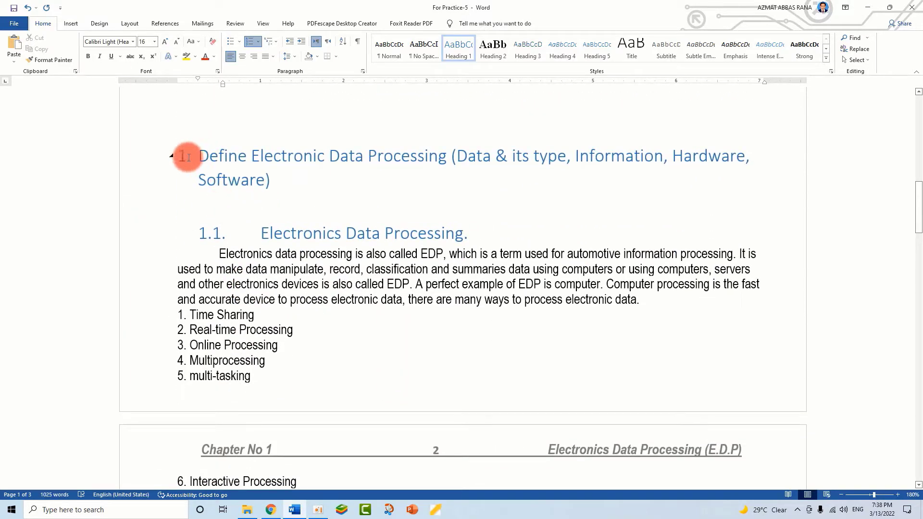
pyautogui.scroll(-15, 267, 263)
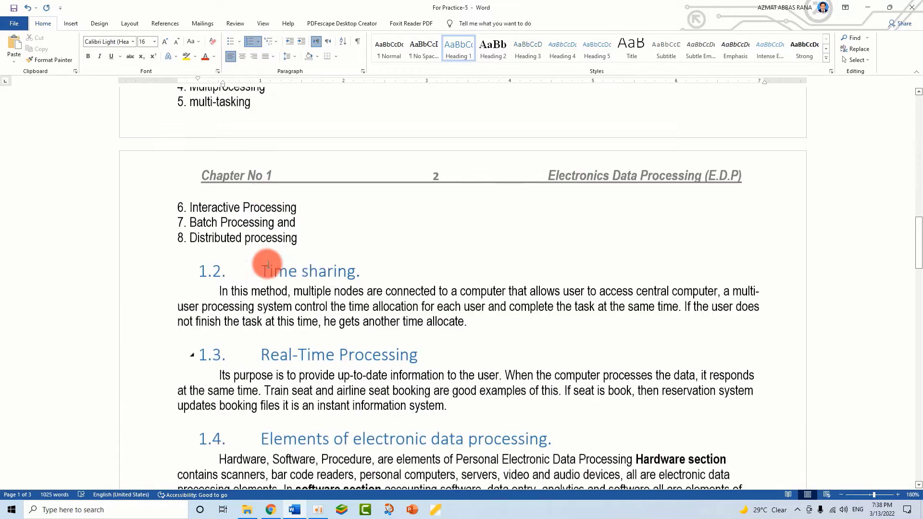
pyautogui.scroll(2, 202, 168)
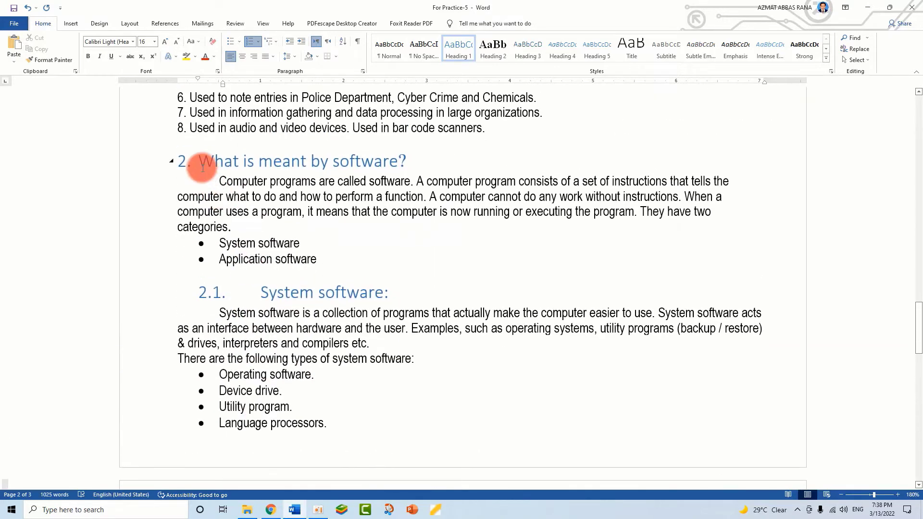
pyautogui.scroll(-9, 274, 313)
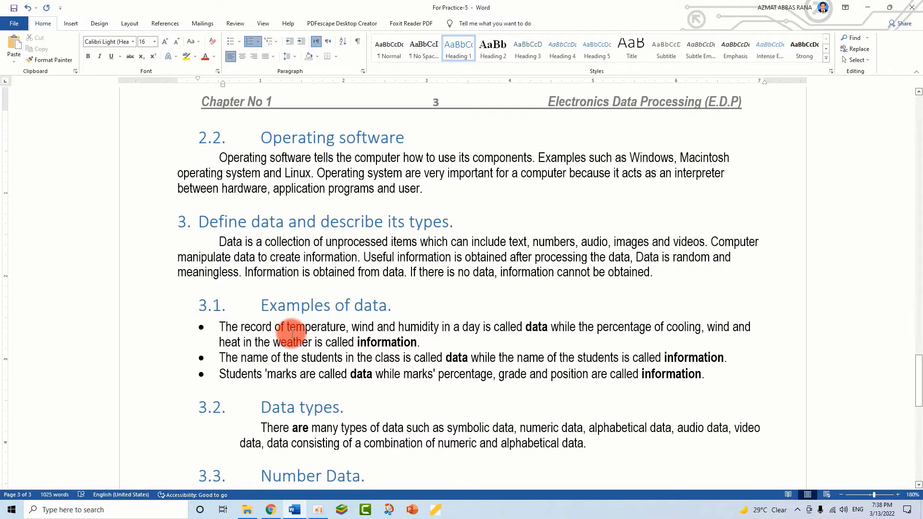
pyautogui.scroll(-4, 291, 334)
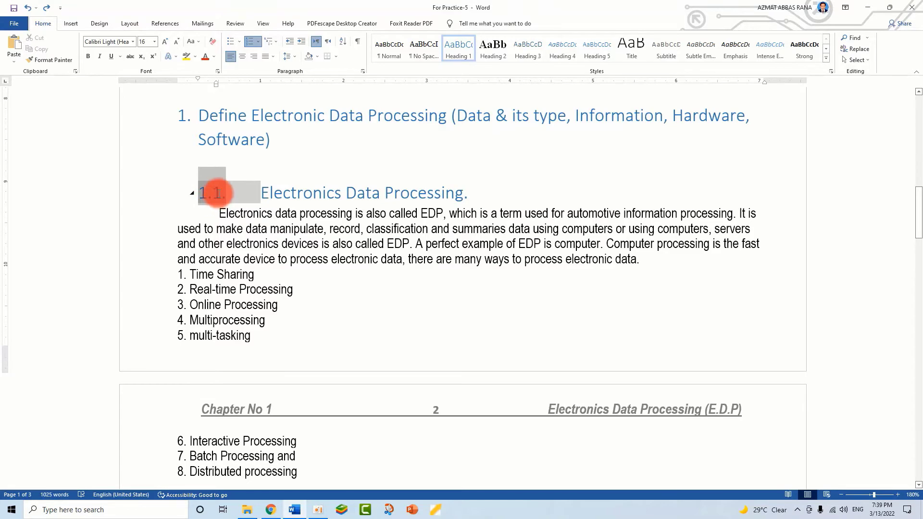
# Step: Set the second-level heading numbers of the multilevel list to be followed by a space
pyautogui.rightClick(217, 194)
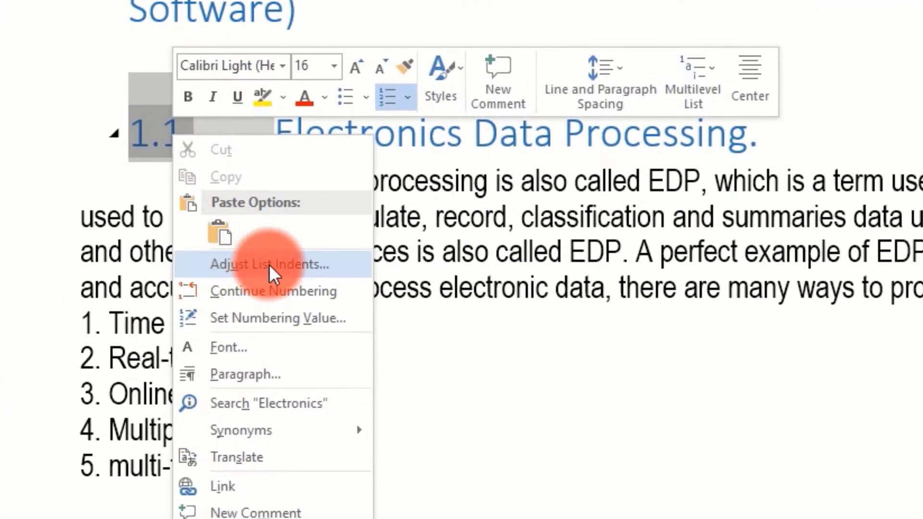
pyautogui.click(269, 265)
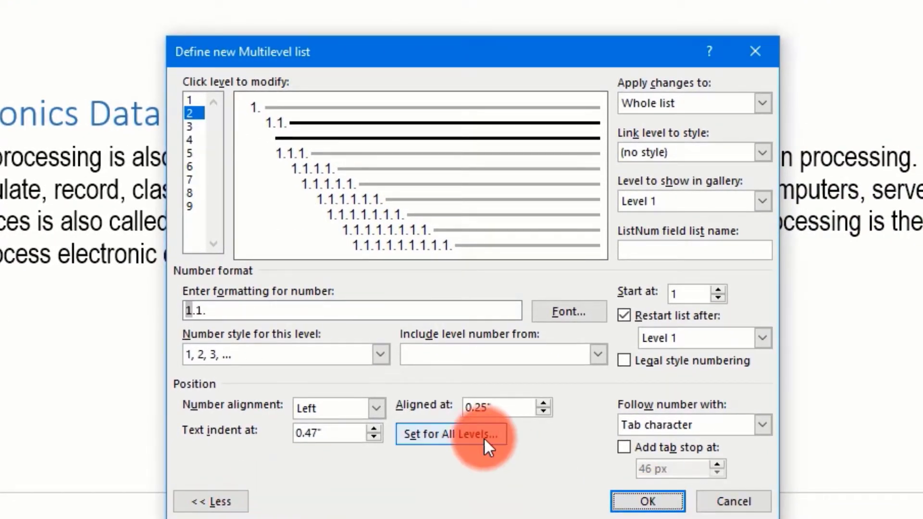
pyautogui.click(246, 500)
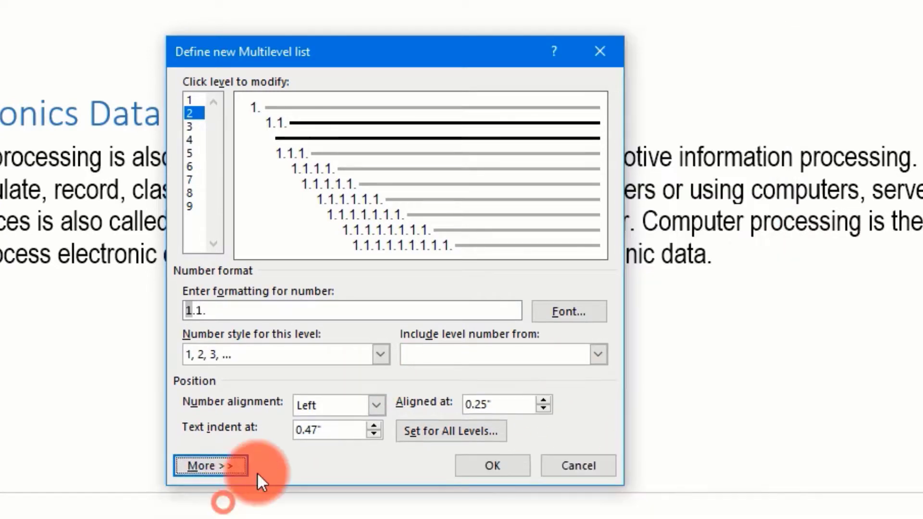
pyautogui.click(211, 466)
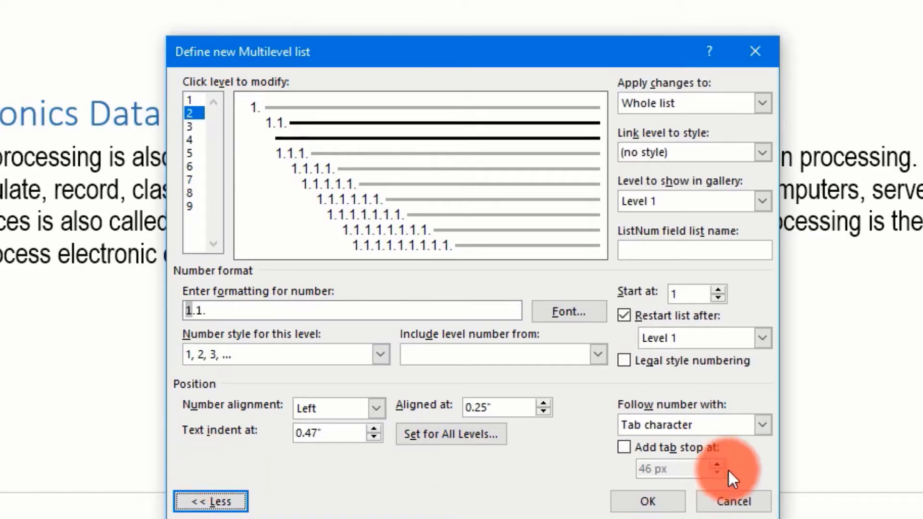
pyautogui.click(762, 425)
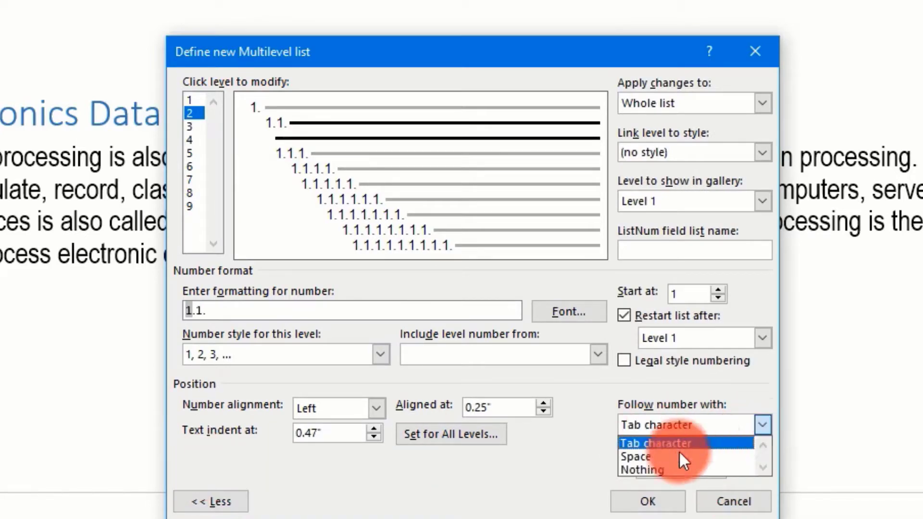
pyautogui.click(660, 456)
pyautogui.click(648, 501)
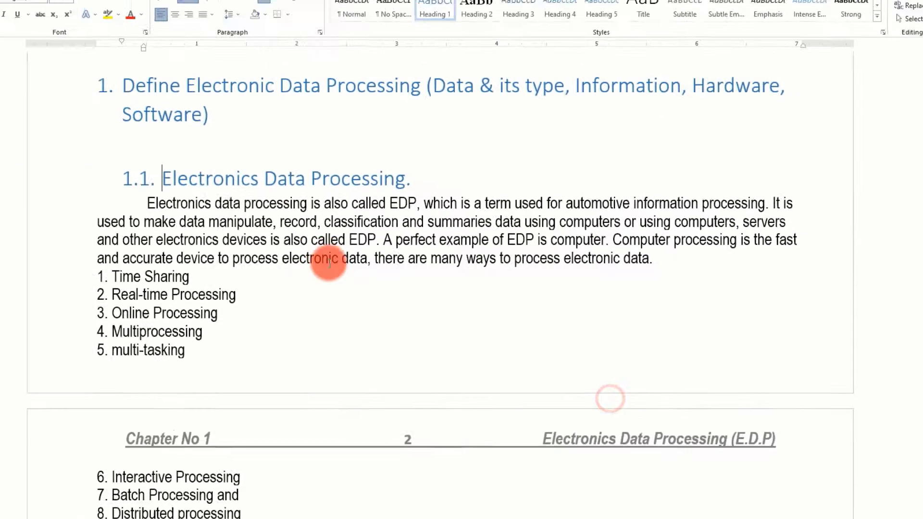
# Step: Update the entire table of contents to match the renumbered main headings and subheadings
pyautogui.scroll(-15, 295, 285)
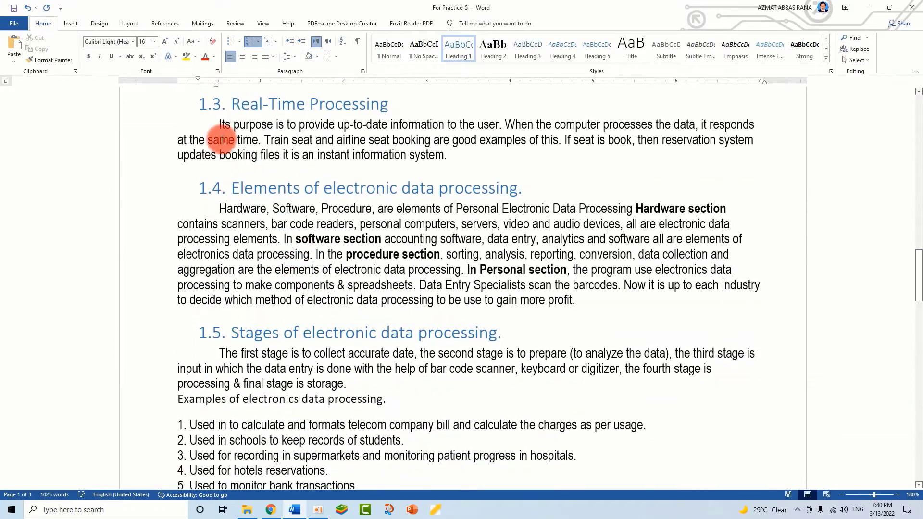
pyautogui.scroll(-10, 235, 274)
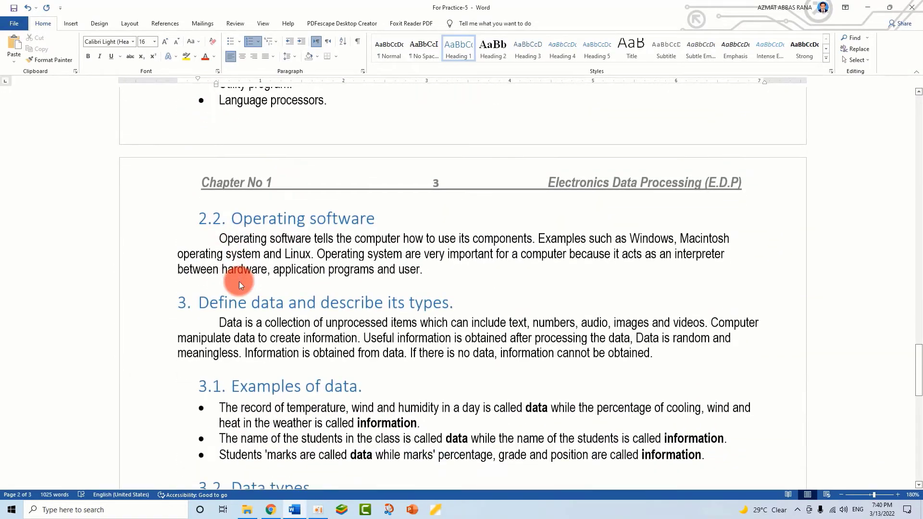
pyautogui.scroll(12, 241, 298)
pyautogui.scroll(15, 241, 281)
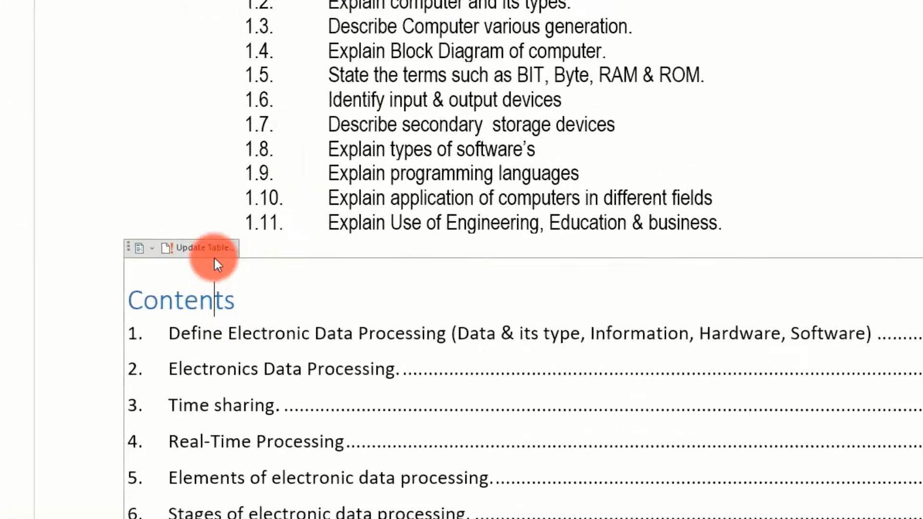
pyautogui.click(229, 292)
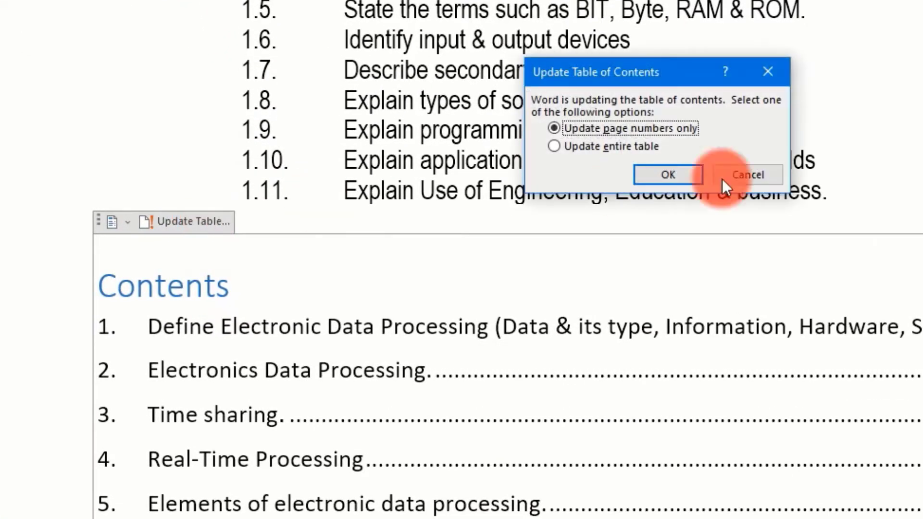
pyautogui.click(667, 175)
# Step: Review the numbering of the updated contents entries and compare it with the headings in the document
pyautogui.scroll(-8, 392, 413)
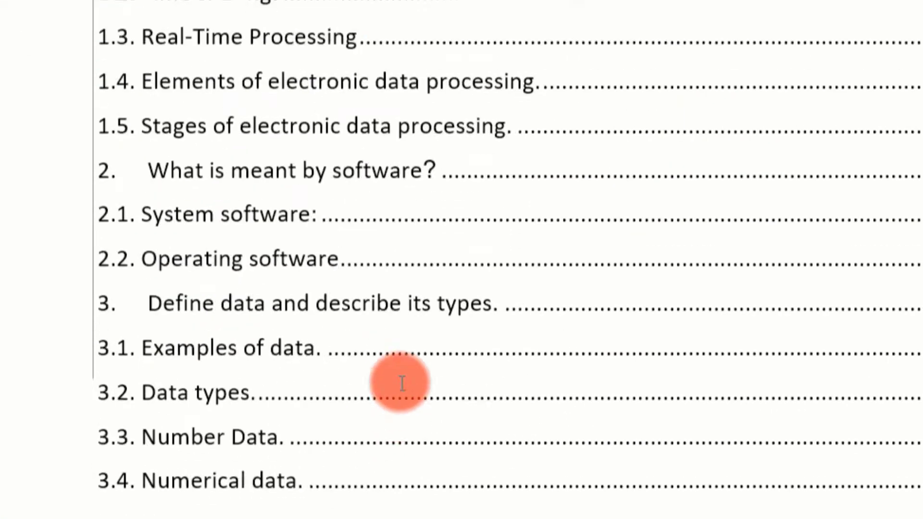
pyautogui.scroll(4, 409, 377)
pyautogui.scroll(-5, 508, 260)
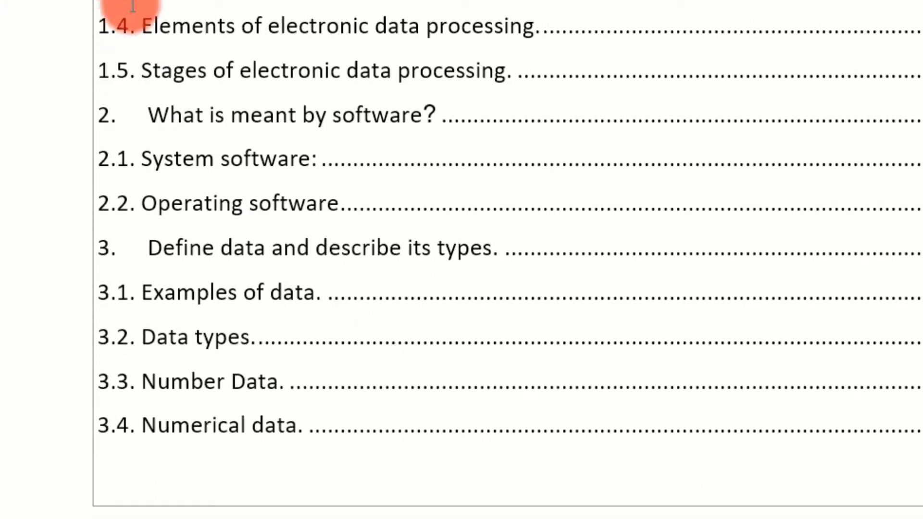
pyautogui.scroll(-3, 248, 175)
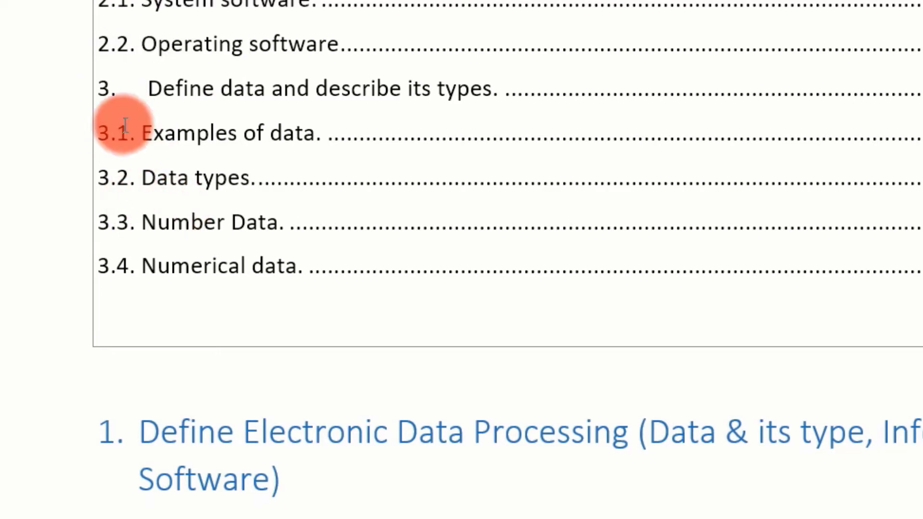
pyautogui.scroll(9, 634, 315)
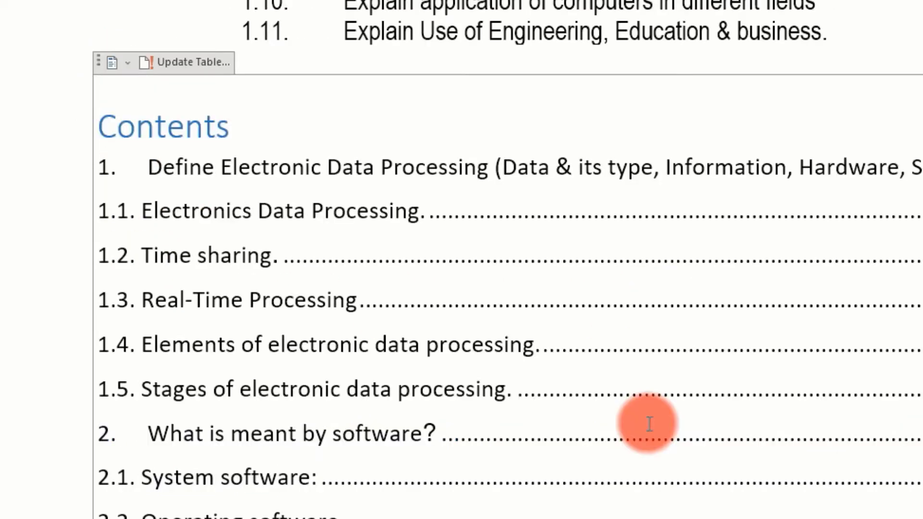
pyautogui.scroll(7, 556, 432)
pyautogui.scroll(-15, 417, 283)
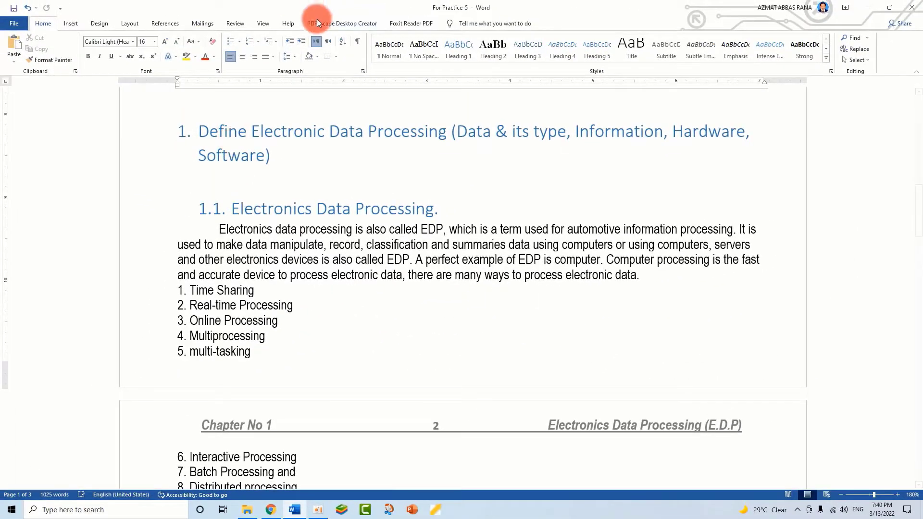
pyautogui.scroll(12, 309, 273)
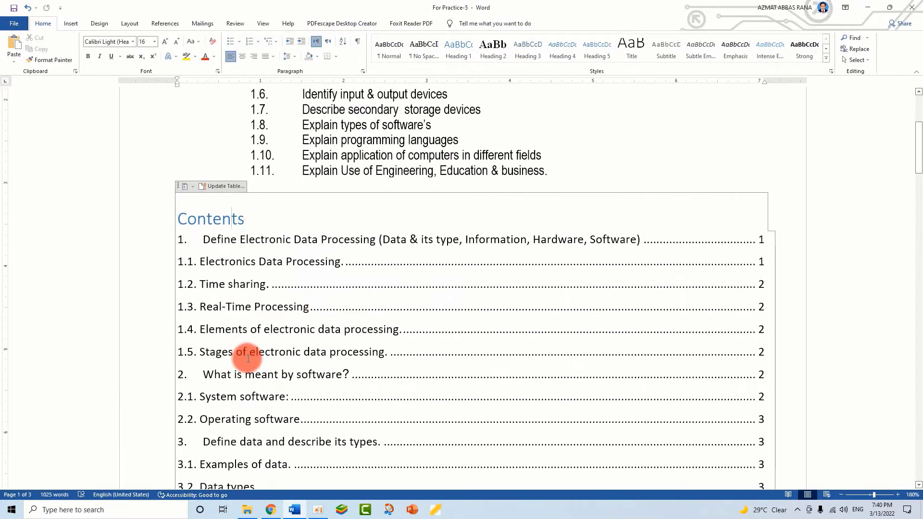
# Step: Look through the numbered sections of the document down to the end of section 4
pyautogui.scroll(-8, 280, 329)
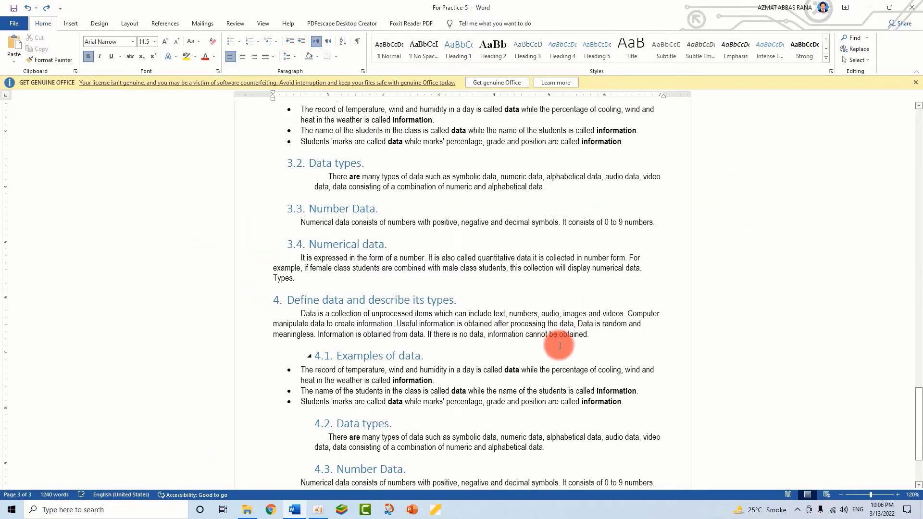
pyautogui.scroll(-3, 355, 313)
pyautogui.scroll(20, 470, 247)
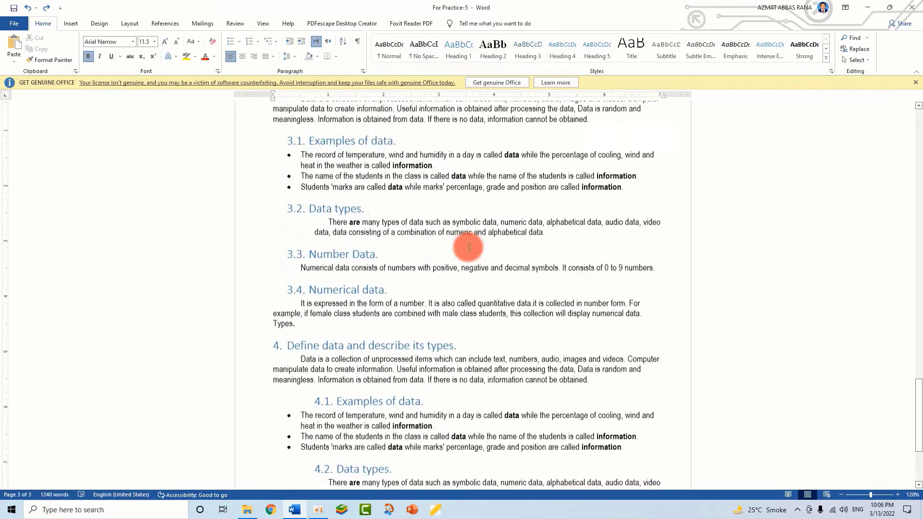
pyautogui.scroll(4, 419, 313)
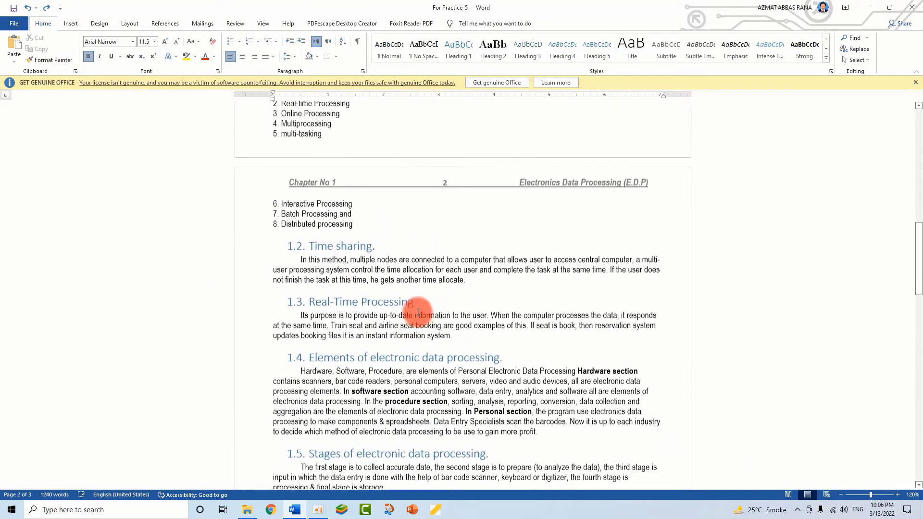
pyautogui.scroll(-9, 391, 298)
pyautogui.scroll(-12, 421, 334)
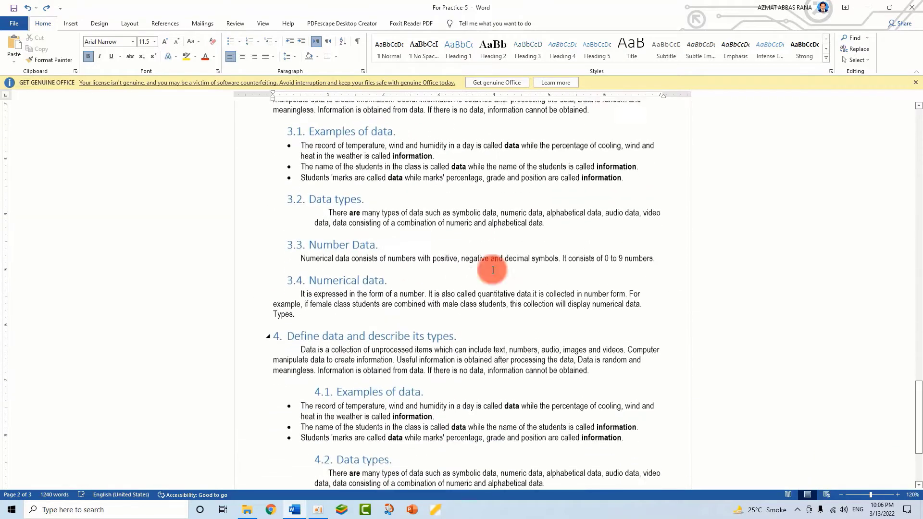
pyautogui.scroll(-1, 312, 319)
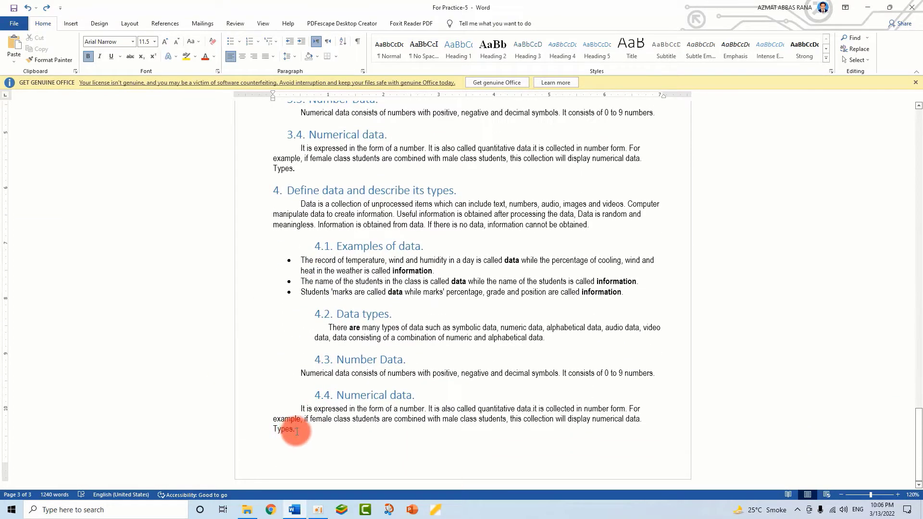
# Step: Copy the whole section "4. Define data and describe its types." with its subheadings and paste it five times at the document's end
pyautogui.moveTo(297, 431); pyautogui.dragTo(287, 190)
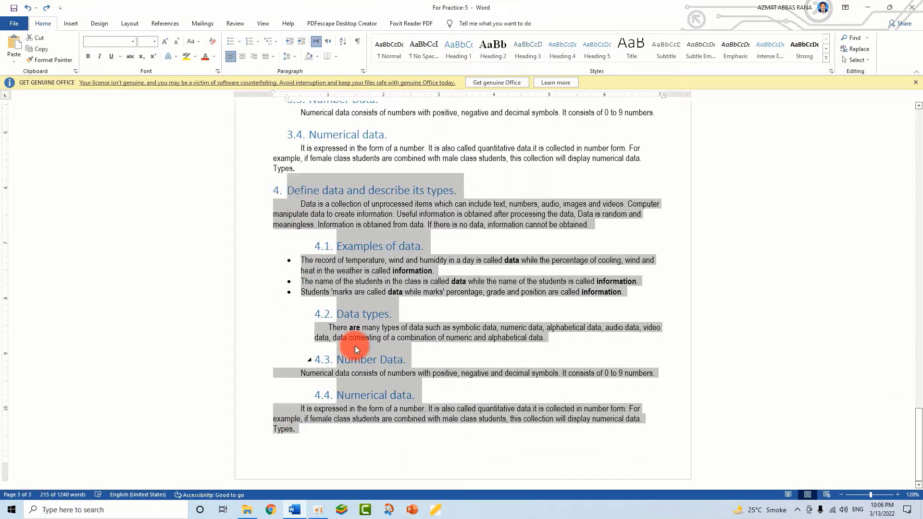
pyautogui.click(302, 432)
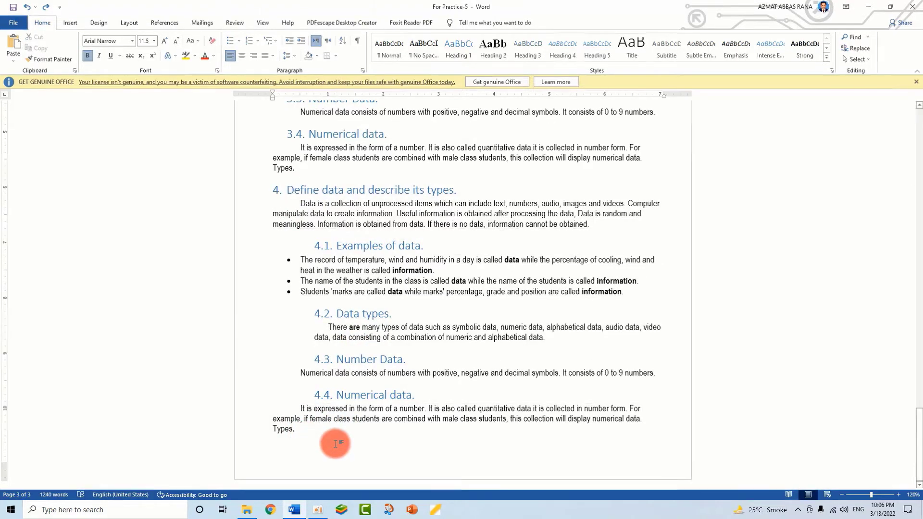
pyautogui.write("Define data and describe its types. Data is a collection of unprocessed items which can include text, numbers, audio, images and videos. Computer manipulate data to create information. Useful information is obtained after processing the data, Data is random and meaningless. Information is obtained from data. If there is no data, information cannot be obtained. Examples of data. The record of temperature, wind and humidity in a day is called data while the percentage of cooling, wind and heat in the weather is called information. The name of the students in the class is called data while the name of the students is called information. Students 'marks are called data while marks' percentage, grade and position are called information. Data types. There are many types of data such as symbolic data, numeric data, alphabetical data, audio data, video data, data consisting of a combination of numeric and alphabetical data. Number Data. Numerical data consists of numbers with positive, negative and decimal symbols. It consists of 0 to 9 numbers. Numerical data. It is expressed in the form of a number. It is also called quantitative data.it is collected in number form. For example, if female class students are combined with male class students, this collection will display numerical data. Types.")
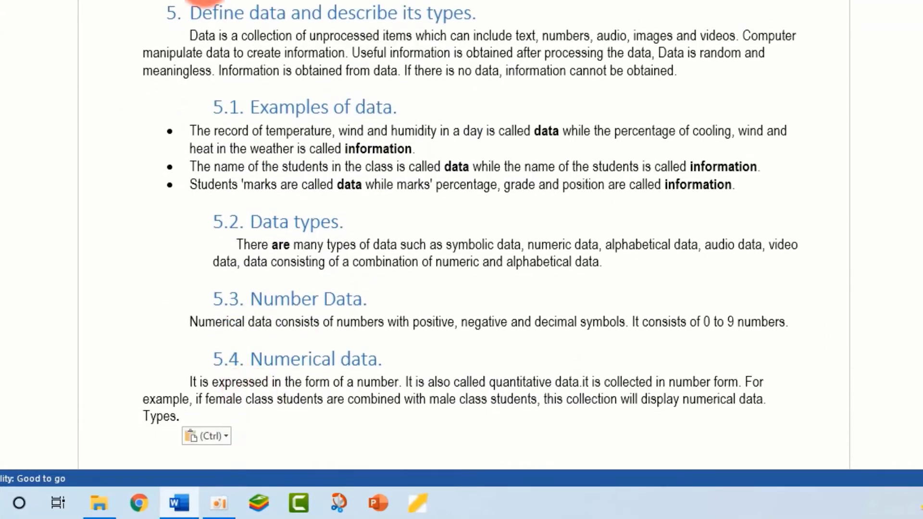
pyautogui.scroll(-3, 207, 11)
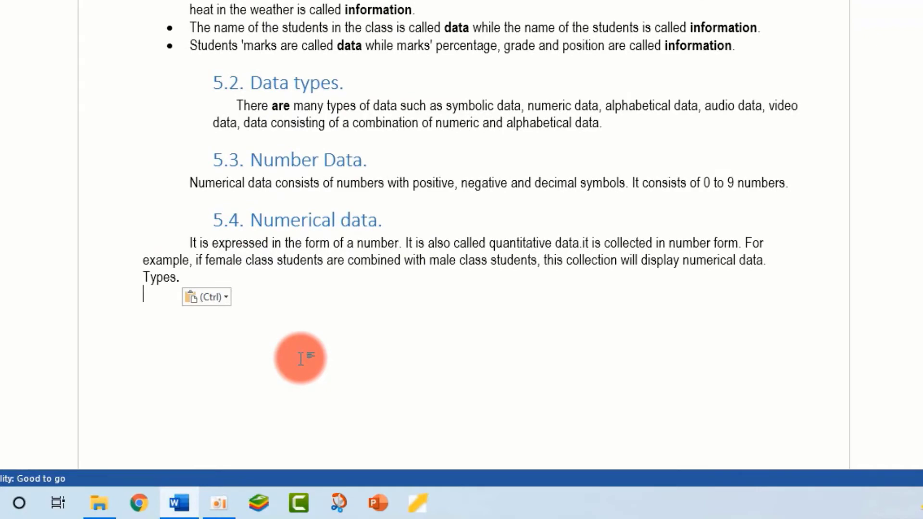
pyautogui.hotkey('ctrl', 'v')
pyautogui.hotkey('ctrl', 'v')
pyautogui.hotkey('ctrl', 'v')
pyautogui.hotkey('ctrl', 'v')
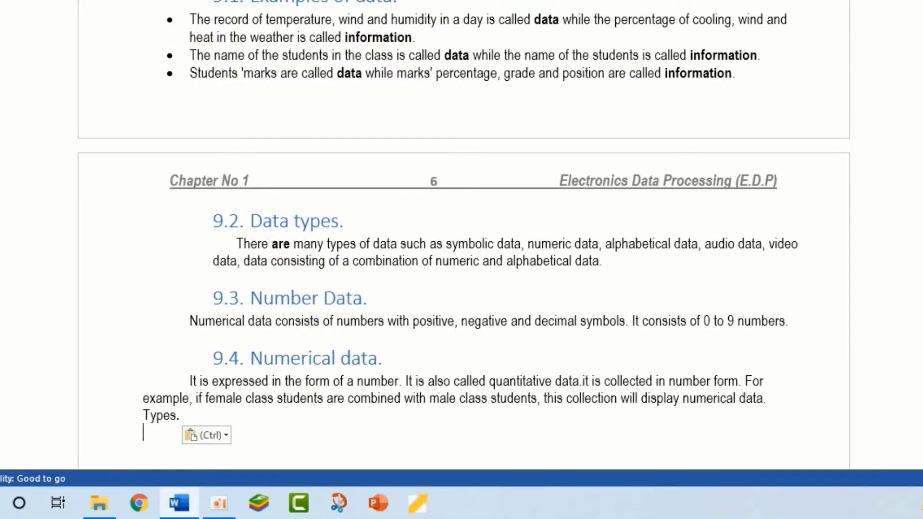
# Step: Update the entire table of contents to include the pasted sections 5 to 9, and review its entries
pyautogui.scroll(20, 412, 117)
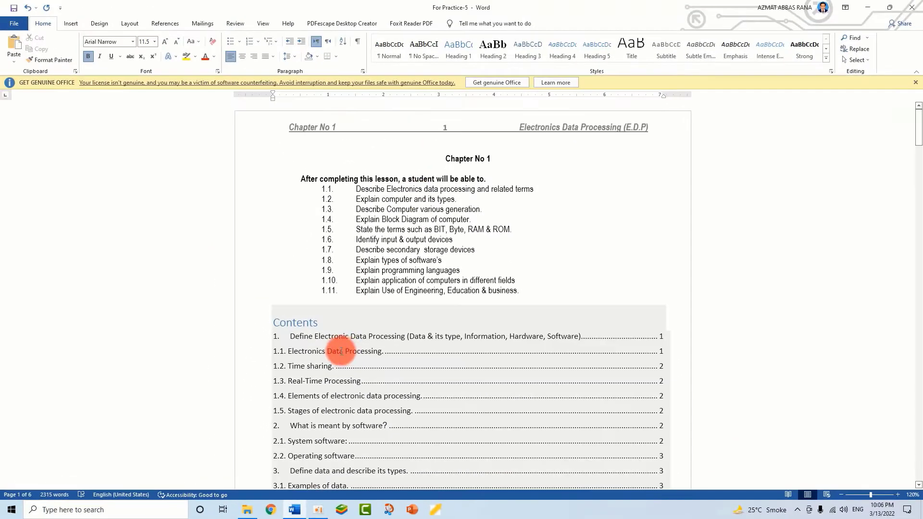
pyautogui.click(307, 308)
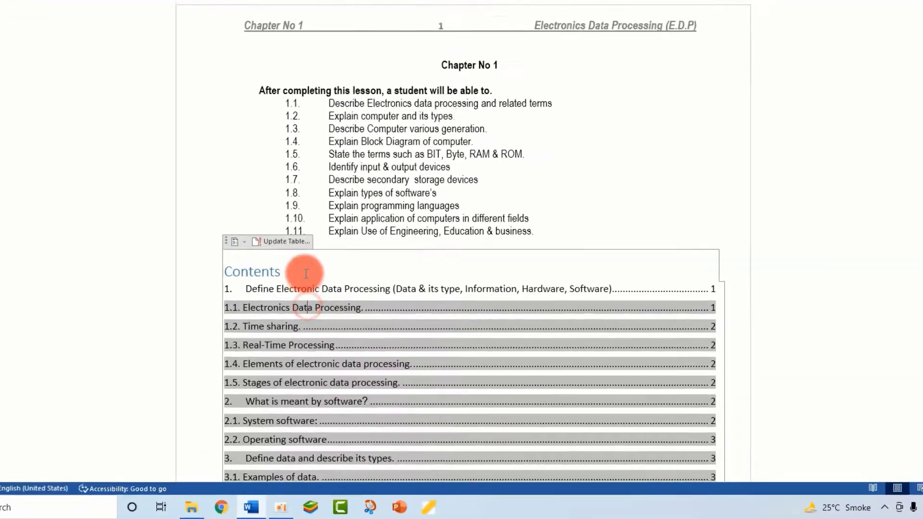
pyautogui.click(285, 241)
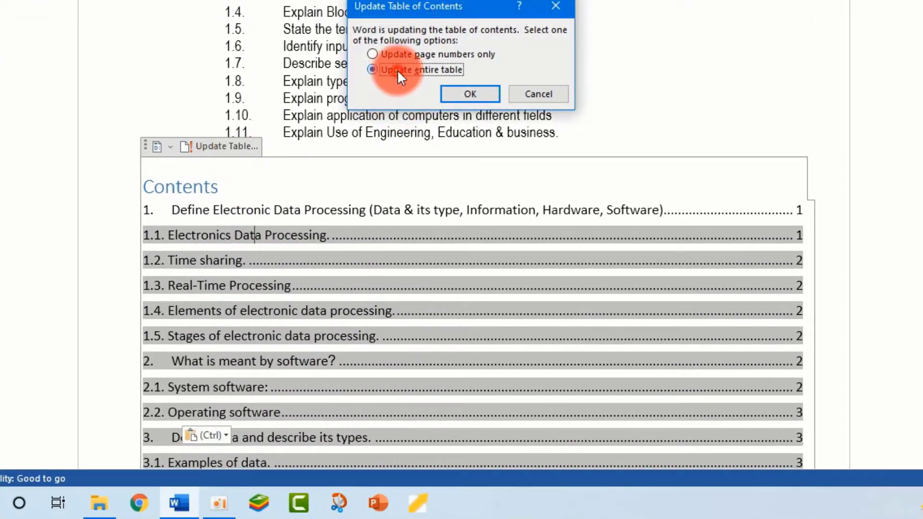
pyautogui.click(470, 93)
pyautogui.scroll(-8, 68, 181)
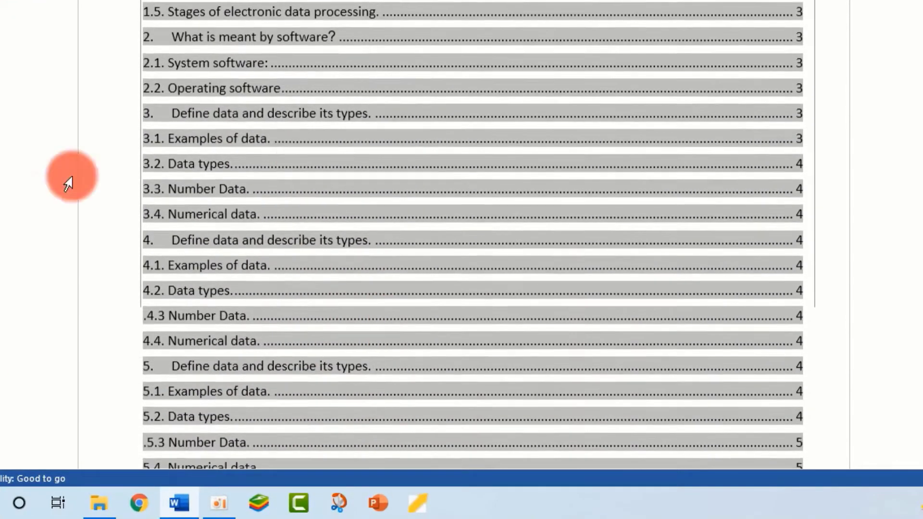
pyautogui.scroll(-10, 223, 212)
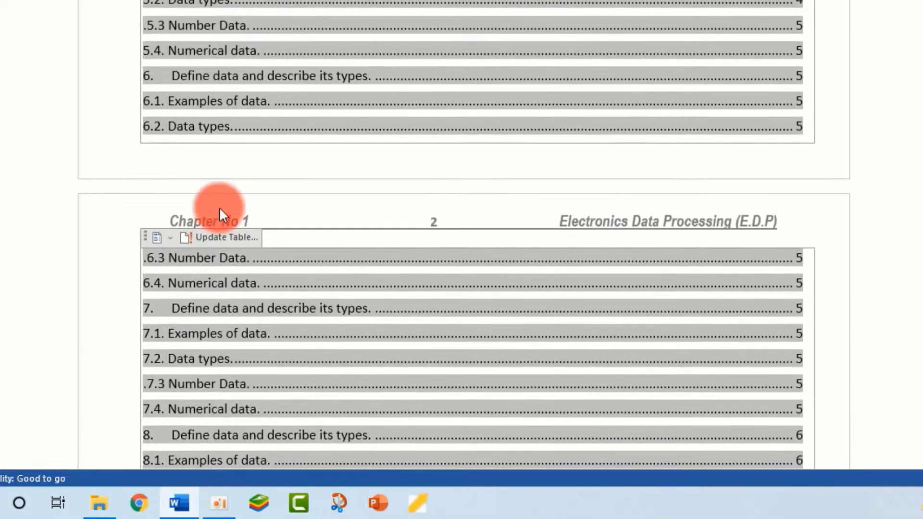
pyautogui.scroll(-3, 258, 326)
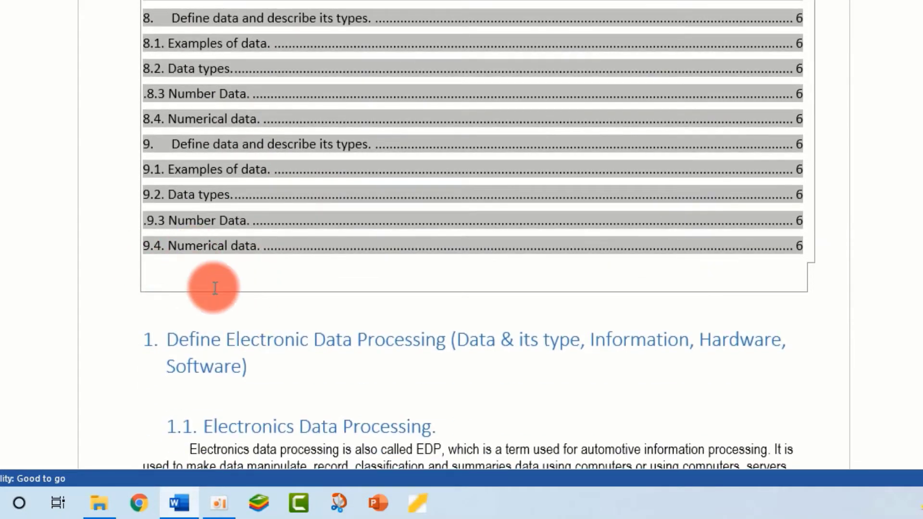
# Step: Paste another copy of the section "Define data and describe its types." in a new paragraph at the document's end
pyautogui.scroll(-20, 464, 231)
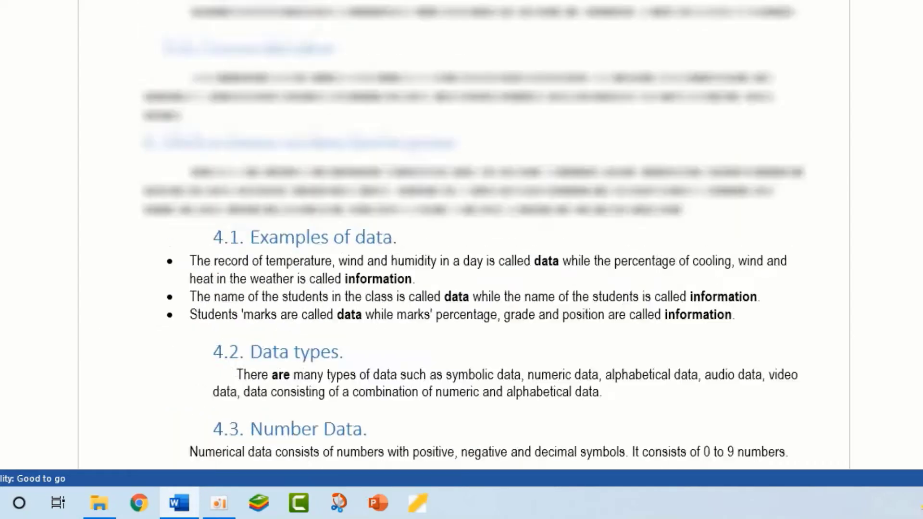
pyautogui.click(210, 310)
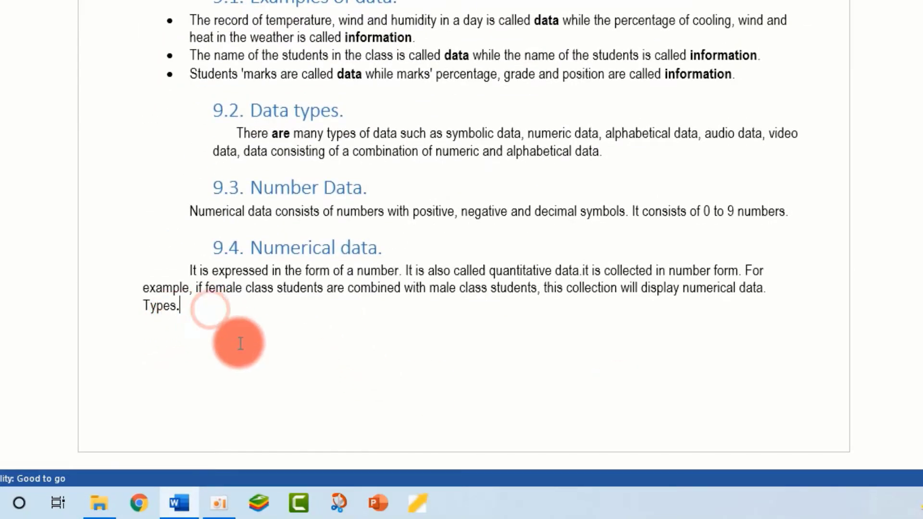
pyautogui.press('Return')
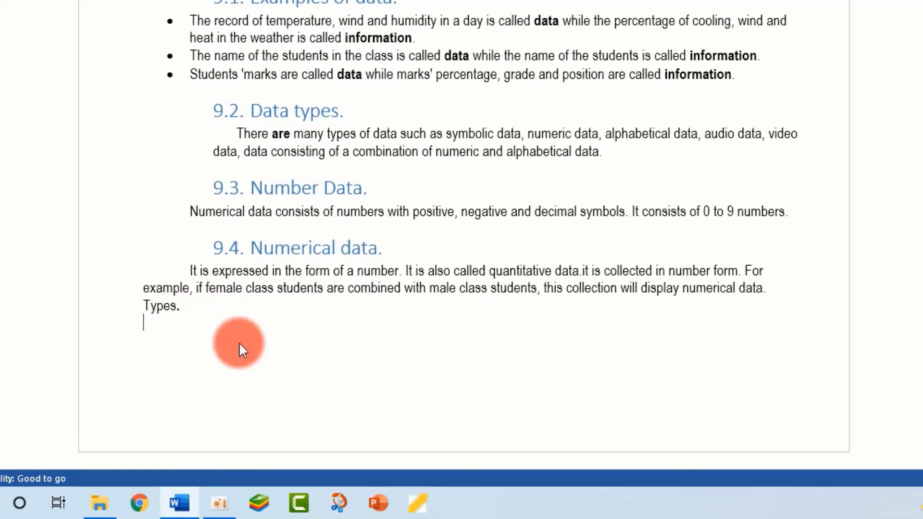
pyautogui.hotkey('ctrl', 'v')
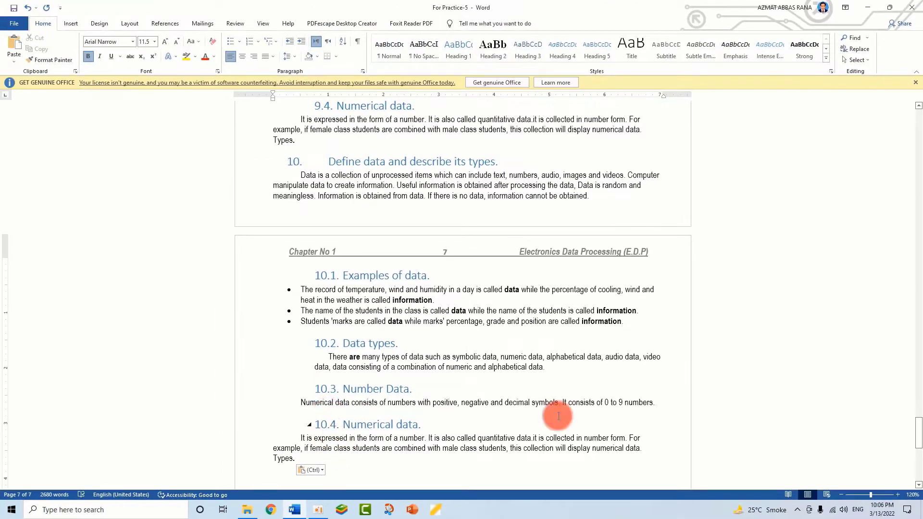
# Step: Update the entire table of contents to include the pasted section 10, and review its last entries
pyautogui.moveTo(921, 447); pyautogui.dragTo(913, 113)
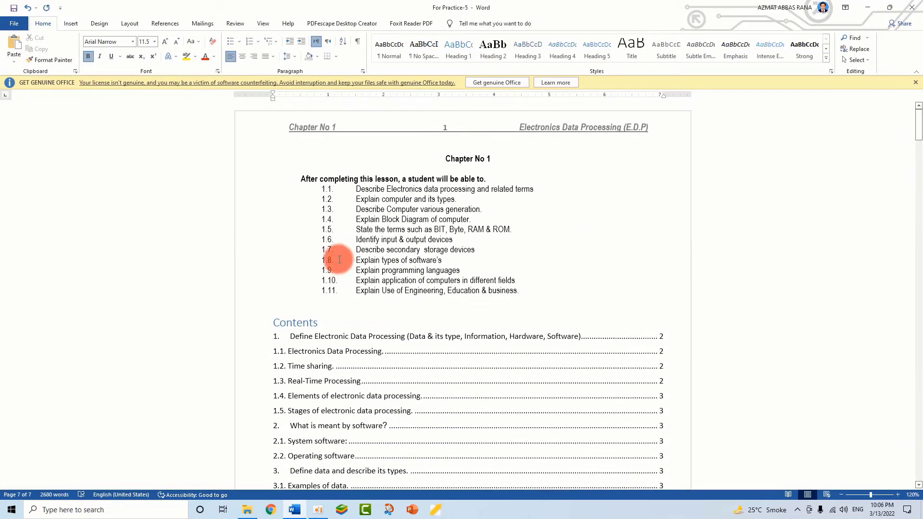
pyautogui.click(321, 312)
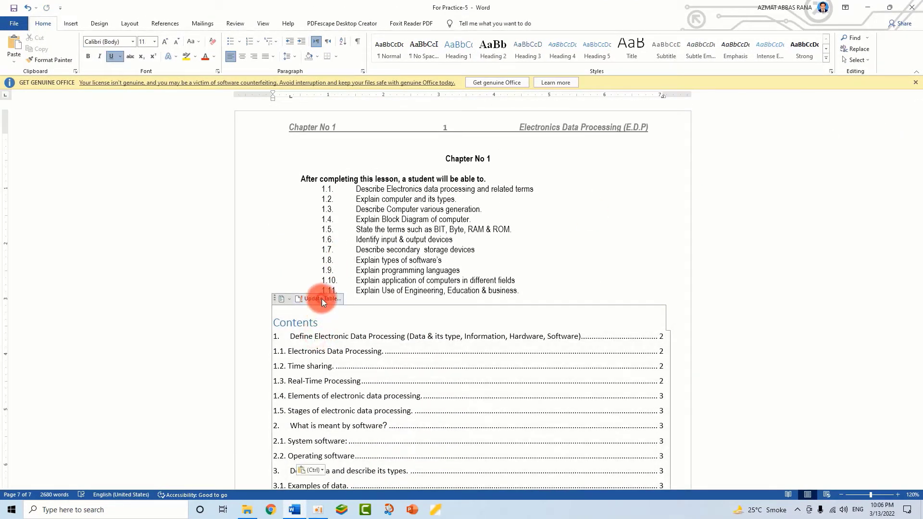
pyautogui.click(322, 300)
pyautogui.click(450, 252)
pyautogui.click(464, 267)
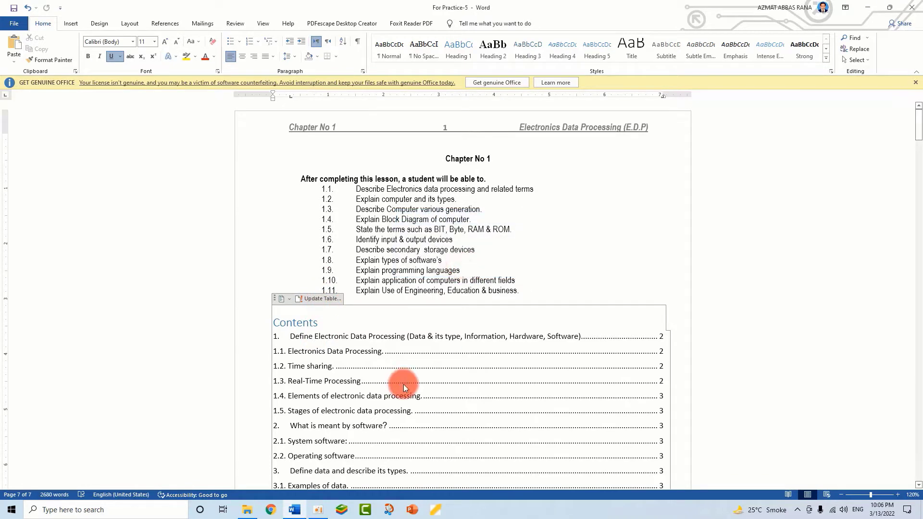
pyautogui.scroll(-15, 414, 413)
pyautogui.scroll(-3, 387, 410)
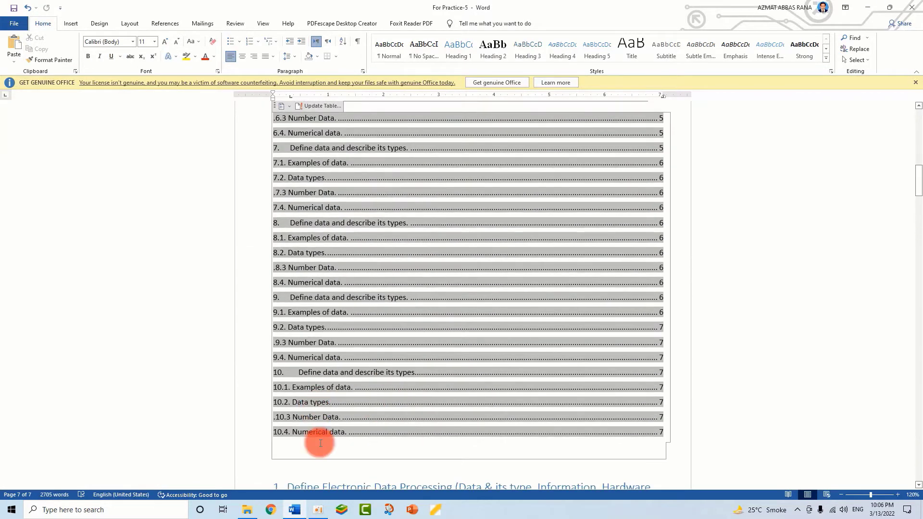
pyautogui.scroll(-9, 409, 461)
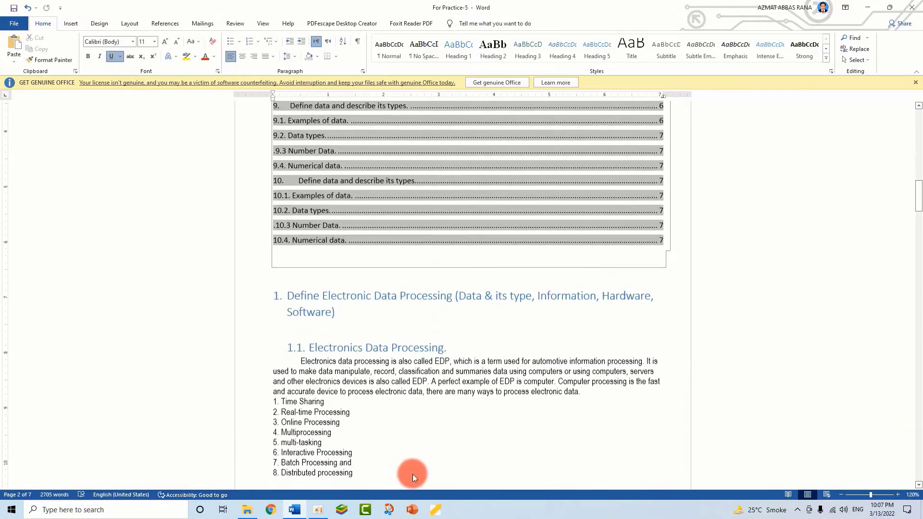
# Step: Delete everything from the heading "2. What is meant by software?" to the end of the document
pyautogui.moveTo(915, 207); pyautogui.dragTo(913, 483)
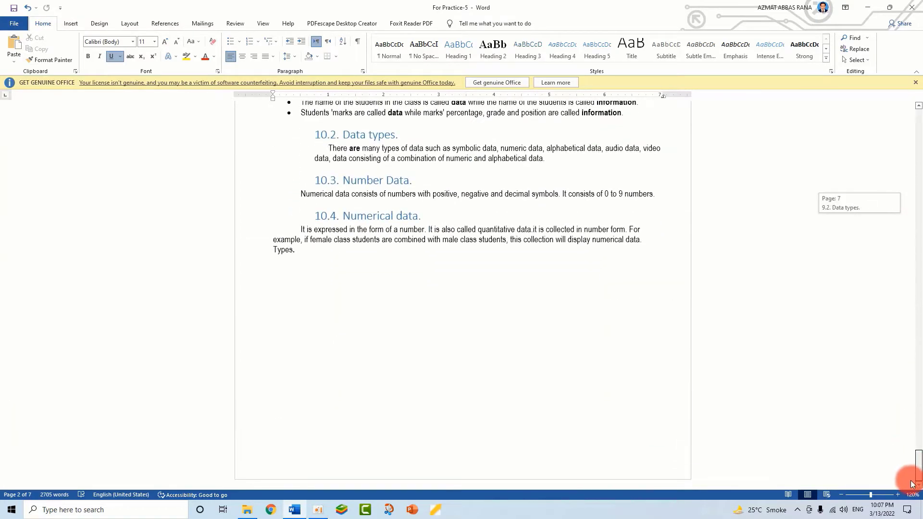
pyautogui.moveTo(309, 264); pyautogui.dragTo(286, 142)
pyautogui.scroll(9, 408, 408)
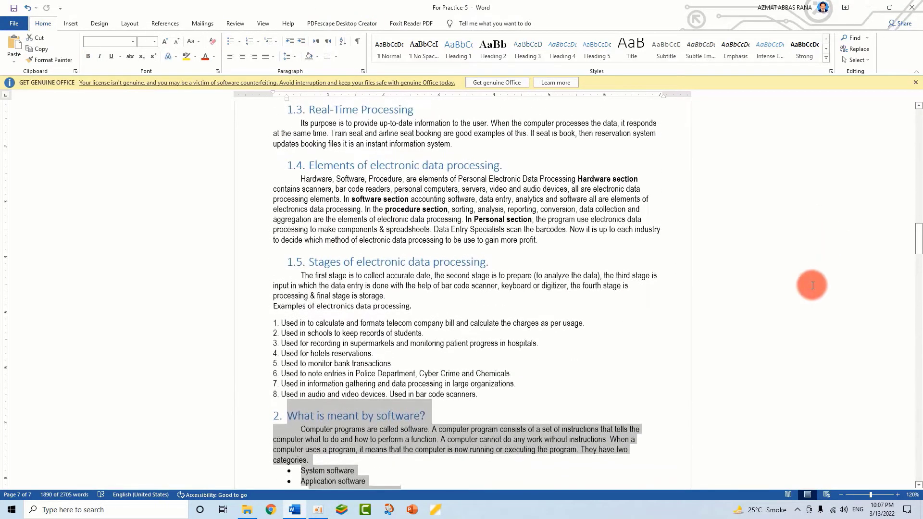
pyautogui.press('Delete')
# Step: Update the table of contents after removing the sections, and review the entries listed under section 1
pyautogui.scroll(10, 505, 250)
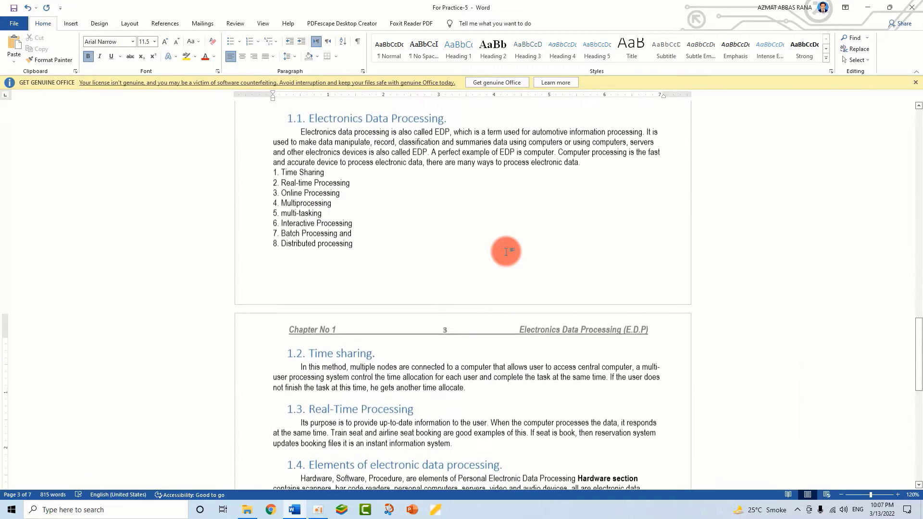
pyautogui.scroll(3, 507, 252)
pyautogui.click(340, 264)
pyautogui.scroll(8, 340, 264)
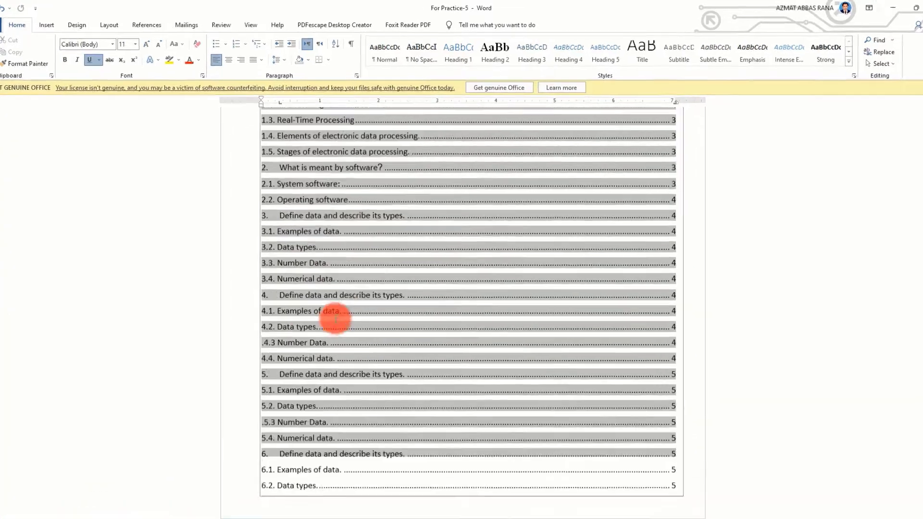
pyautogui.scroll(3, 336, 319)
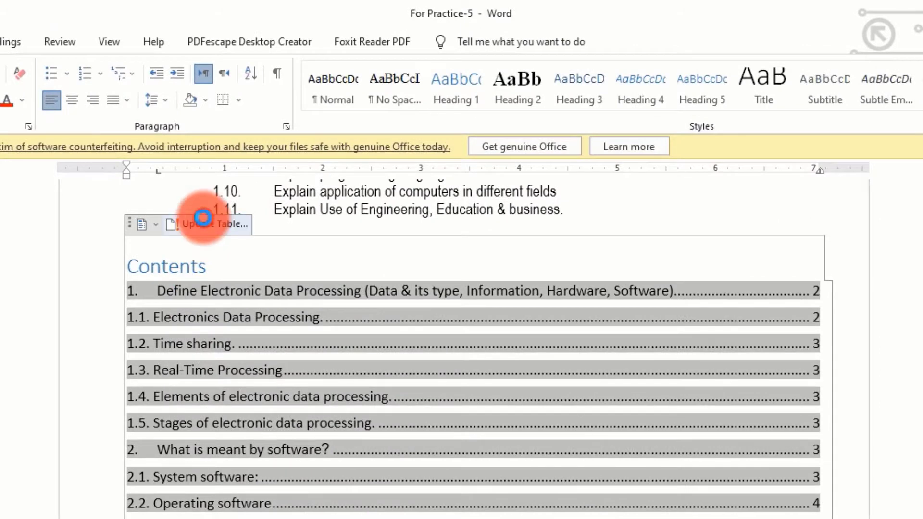
pyautogui.click(308, 132)
pyautogui.click(231, 452)
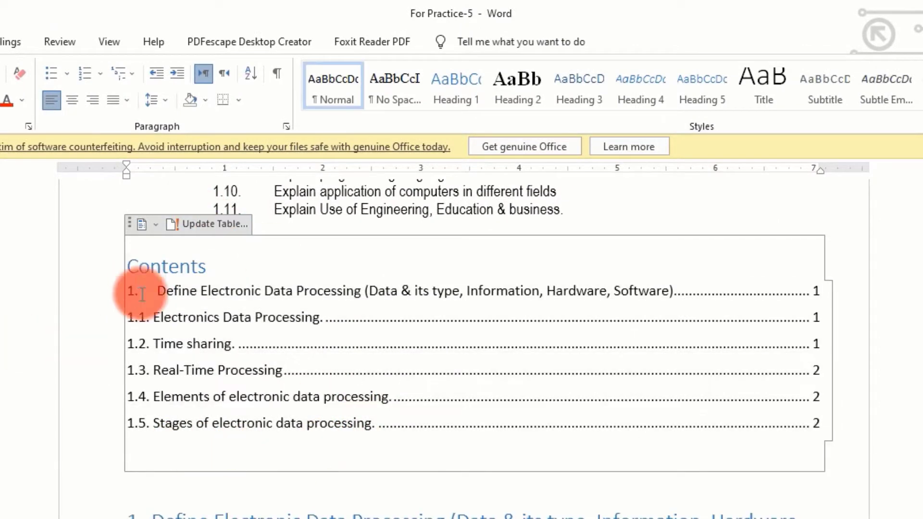
pyautogui.scroll(-4, 462, 336)
pyautogui.scroll(2, 132, 274)
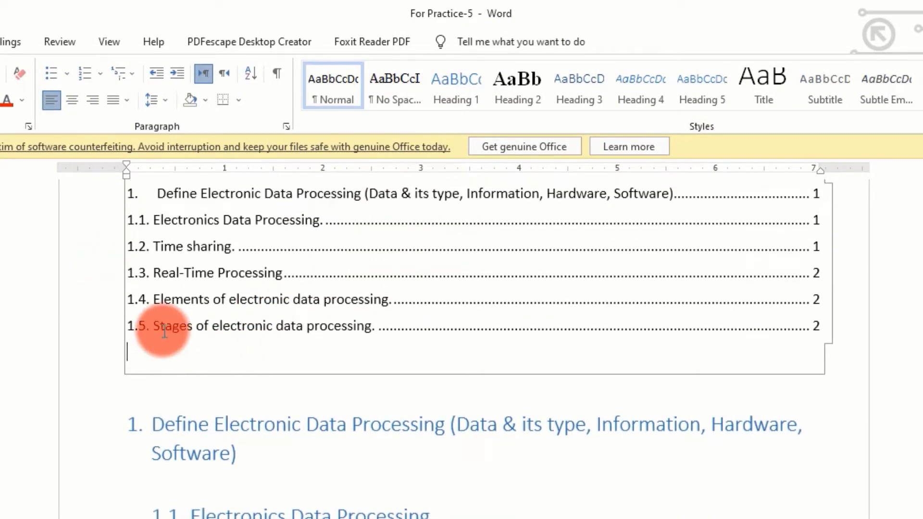
# Step: Collapse the text under headings 1.1 to 1.5, working upwards from "Stages of electronic data processing."
pyautogui.scroll(-5, 196, 462)
pyautogui.scroll(-15, 197, 479)
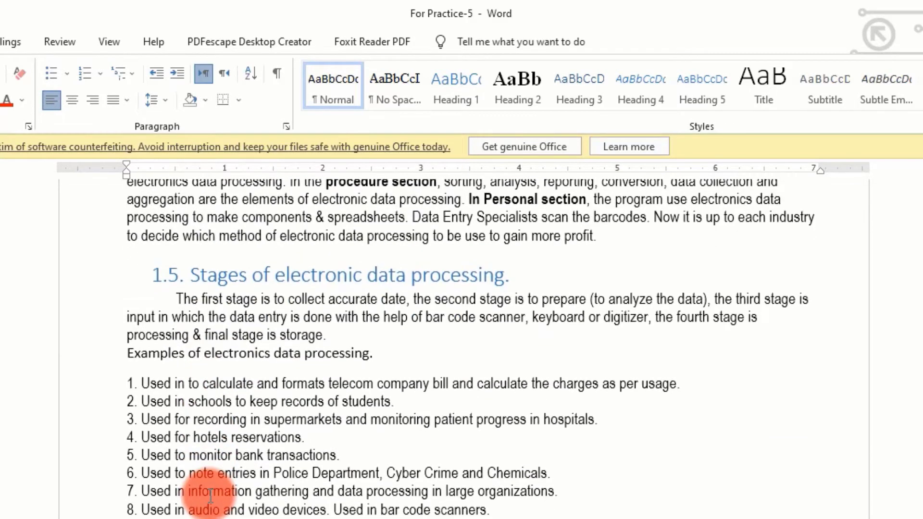
pyautogui.click(142, 276)
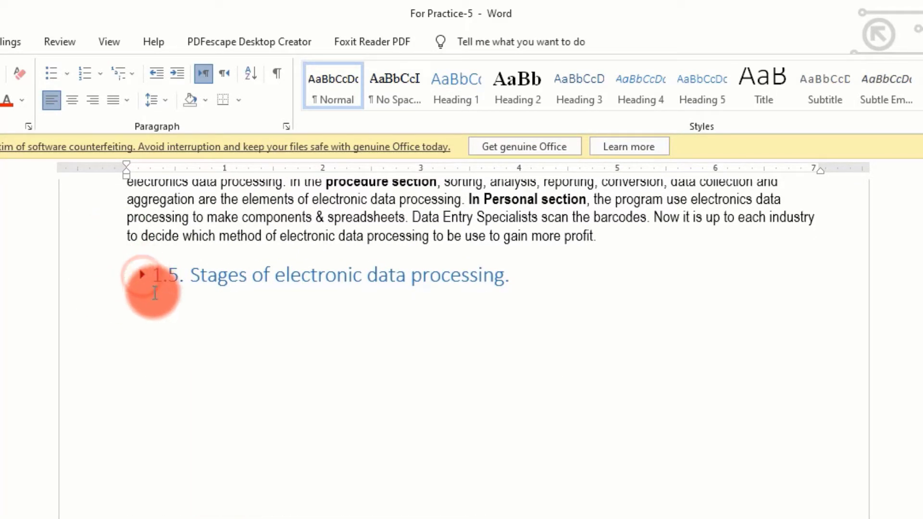
pyautogui.scroll(4, 149, 312)
pyautogui.click(146, 346)
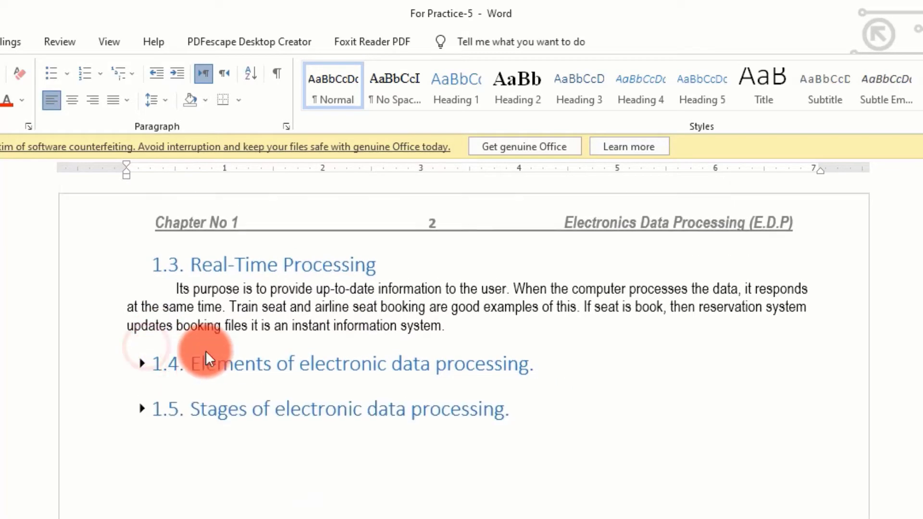
pyautogui.scroll(5, 126, 469)
pyautogui.click(143, 491)
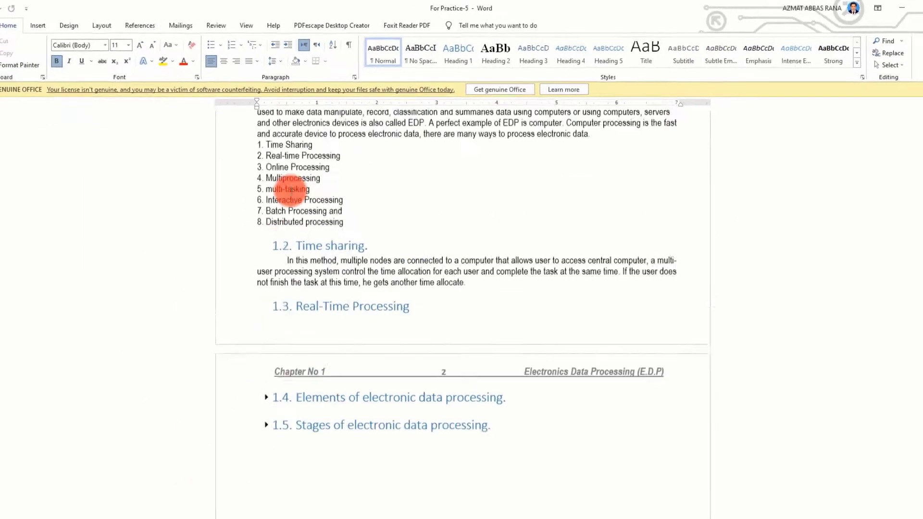
pyautogui.click(284, 247)
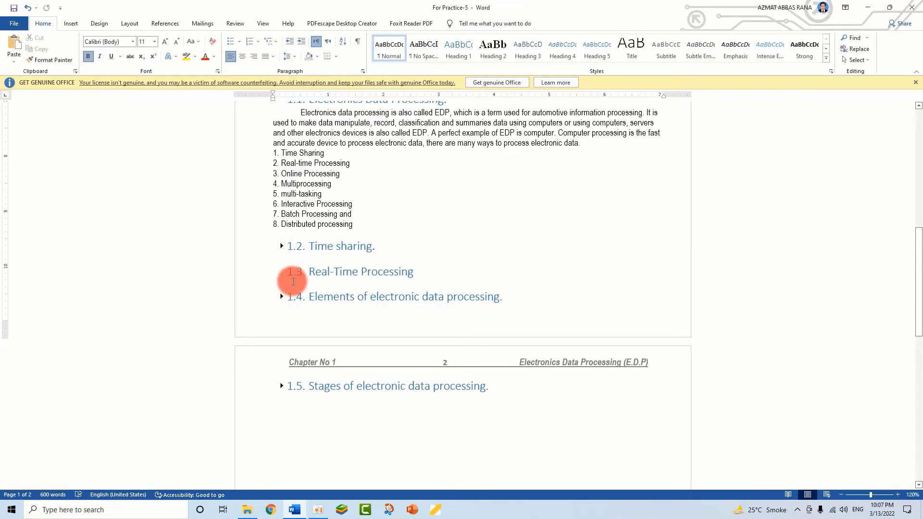
pyautogui.scroll(5, 273, 228)
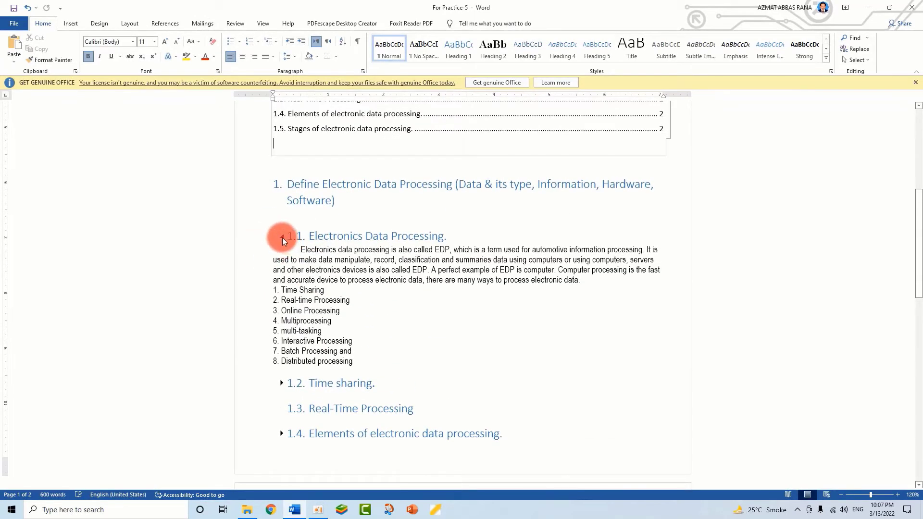
pyautogui.click(283, 237)
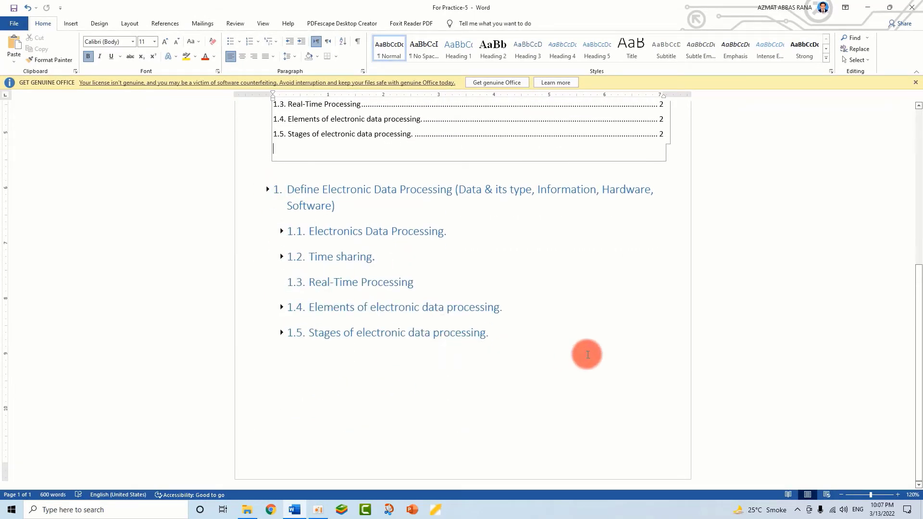
# Step: Compare the collapsed headings with the contents entries, and expand the text under headings 1.1 to 1.5 again
pyautogui.scroll(3, 588, 355)
pyautogui.scroll(-2, 258, 301)
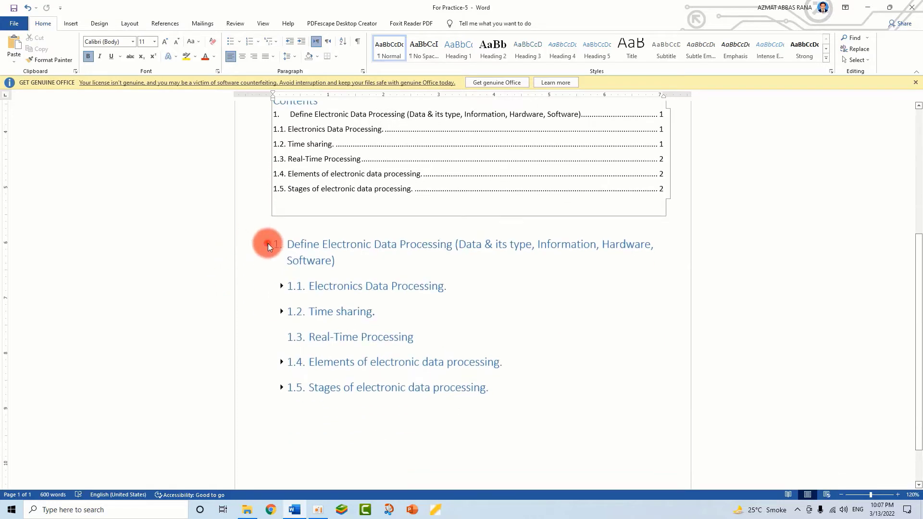
pyautogui.scroll(-2, 280, 240)
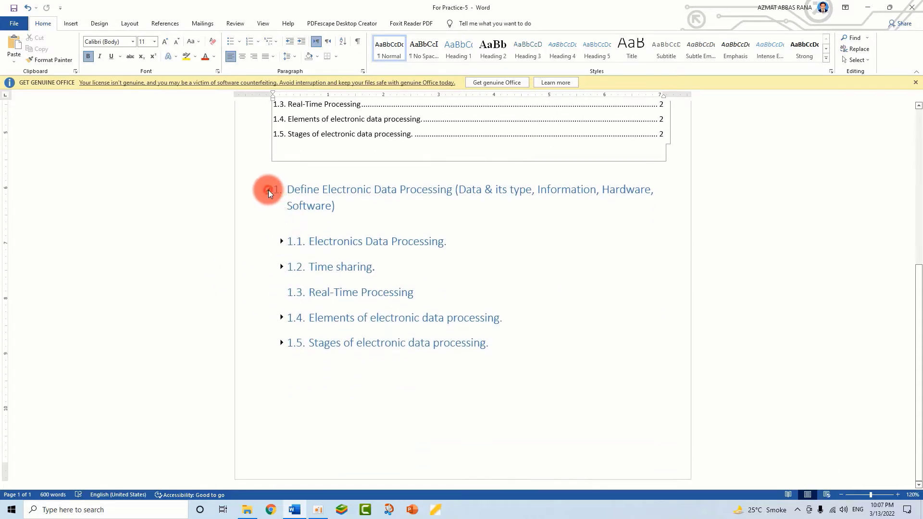
pyautogui.click(282, 242)
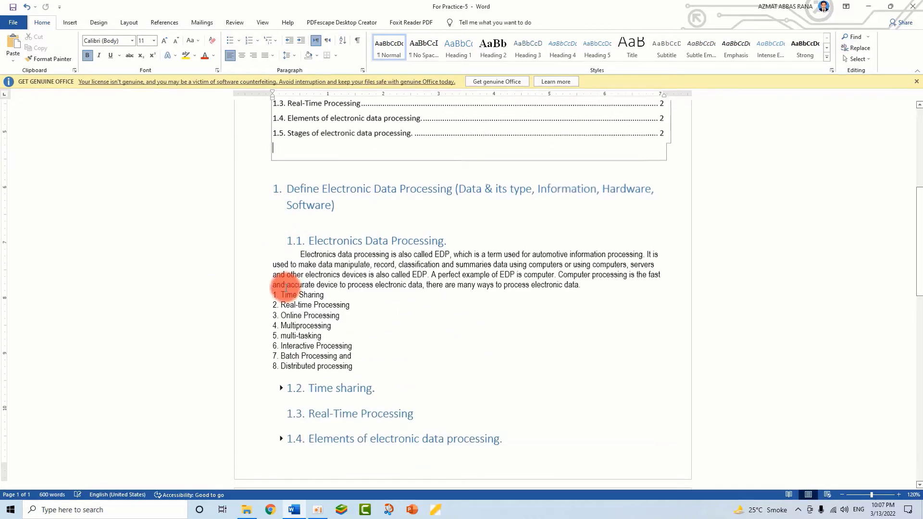
pyautogui.click(117, 102)
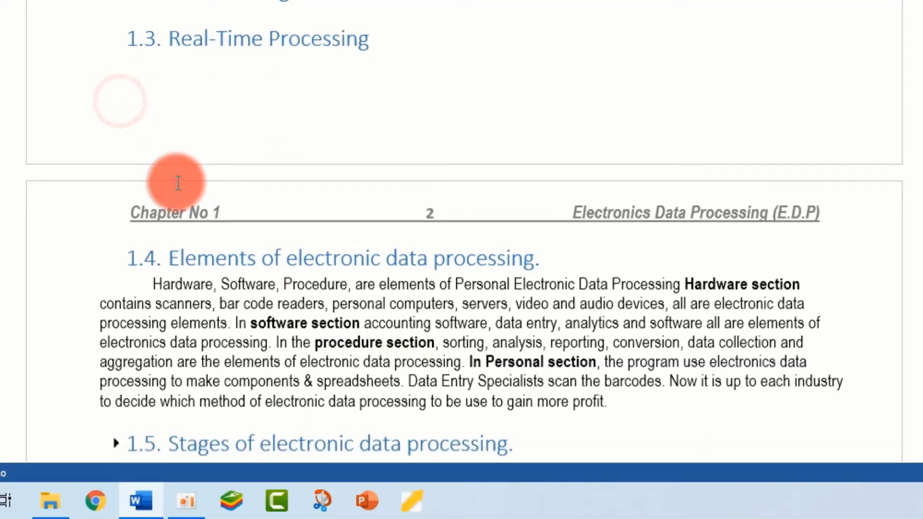
pyautogui.scroll(-5, 122, 220)
pyautogui.click(117, 196)
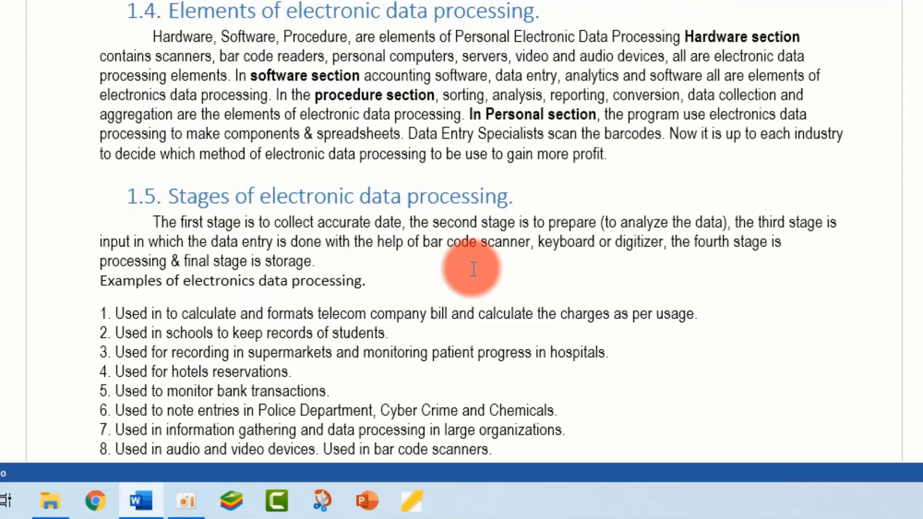
# Step: Review the contents entries for sections 1 to 3 and compare them with the headings in the document
pyautogui.scroll(15, 473, 269)
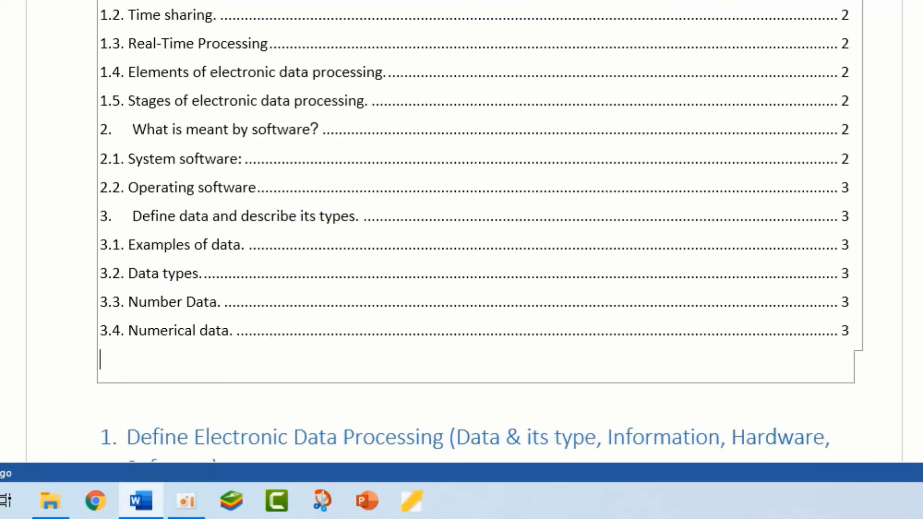
pyautogui.scroll(-3, 196, 12)
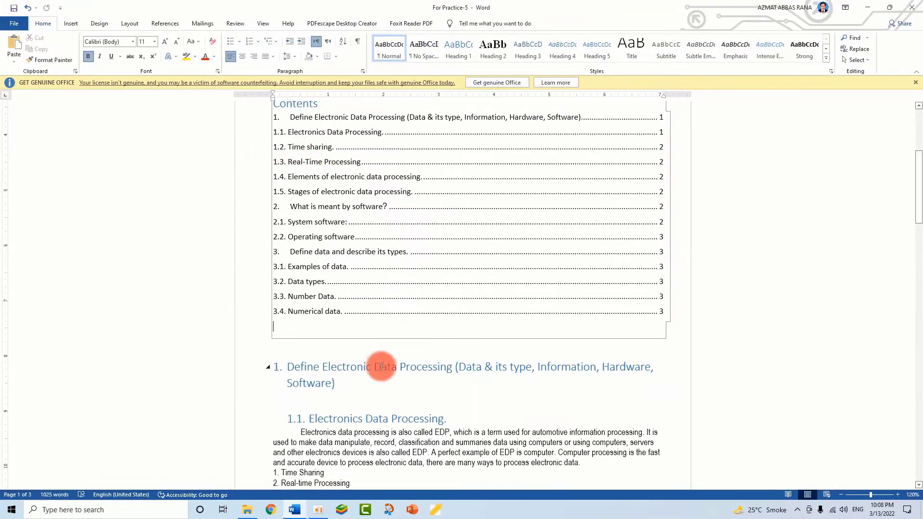
pyautogui.scroll(-3, 305, 267)
pyautogui.scroll(-2, 382, 364)
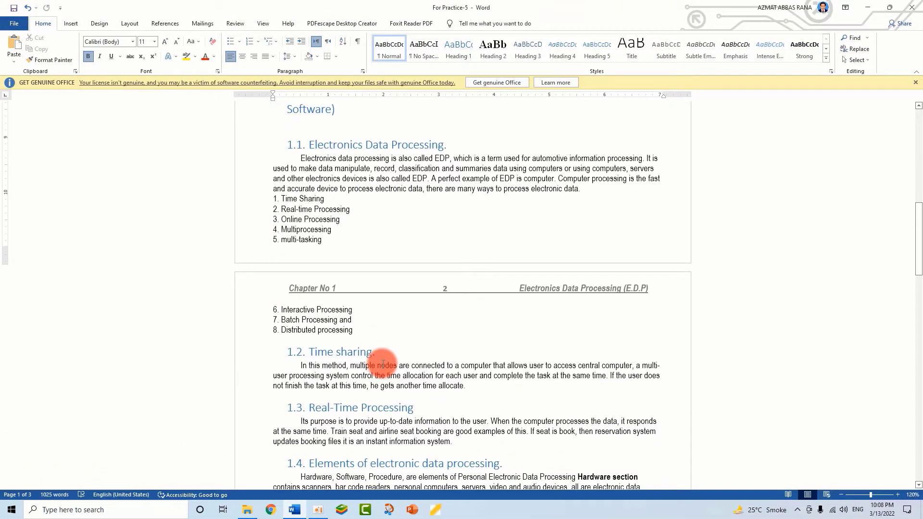
pyautogui.scroll(-3, 383, 363)
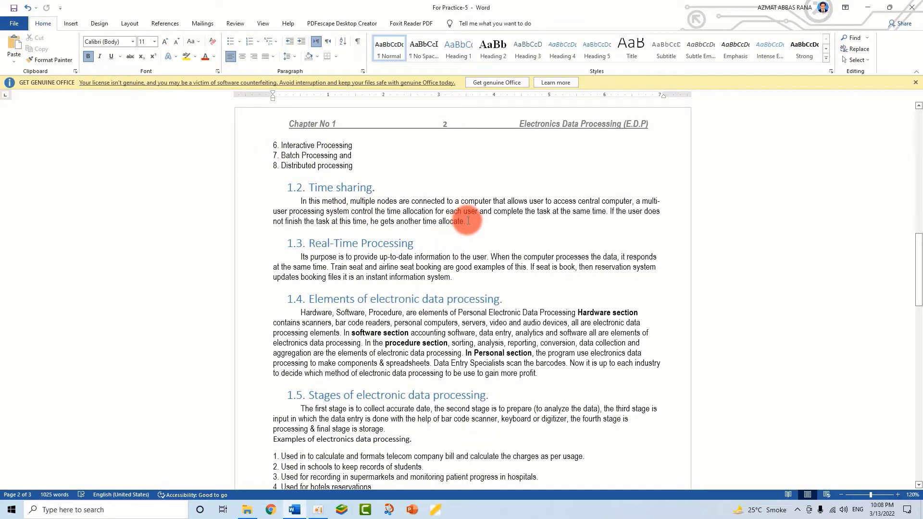
pyautogui.scroll(15, 457, 224)
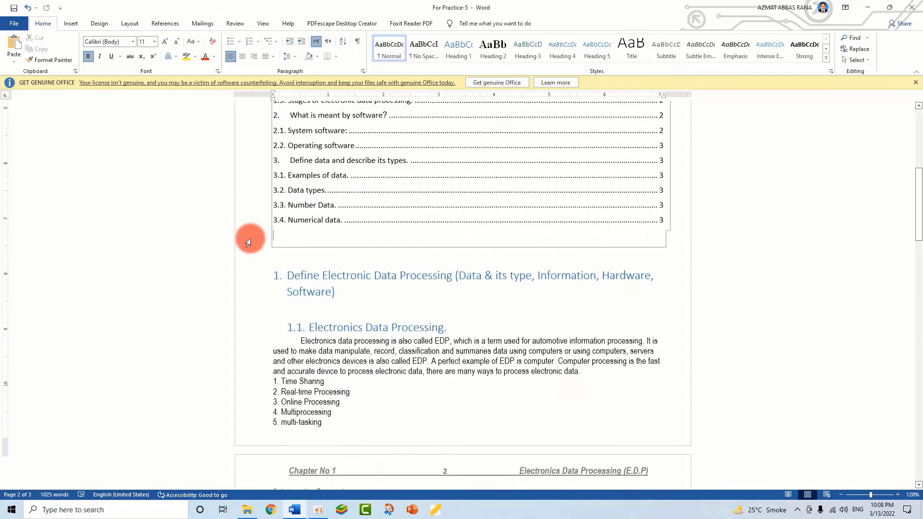
# Step: Colour the Contents title red, and look at the built-in layouts offered for the table of contents
pyautogui.scroll(1, 384, 181)
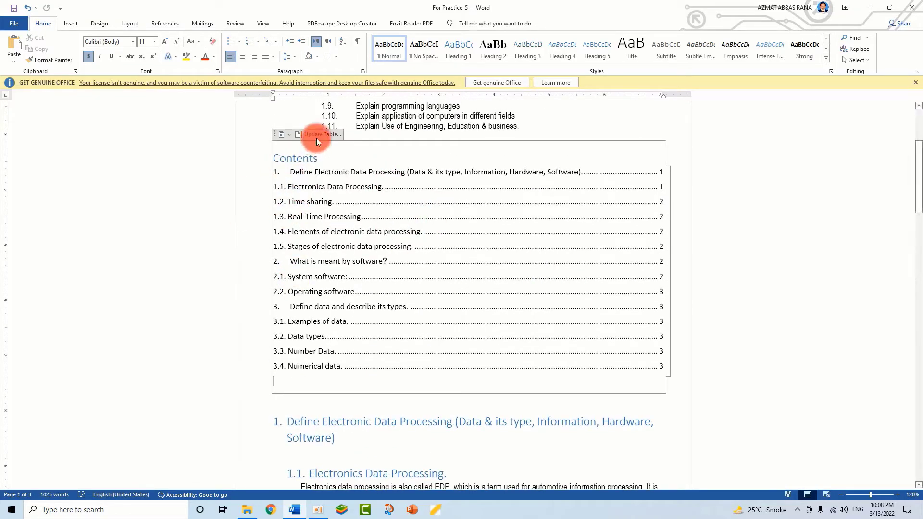
pyautogui.doubleClick(310, 163)
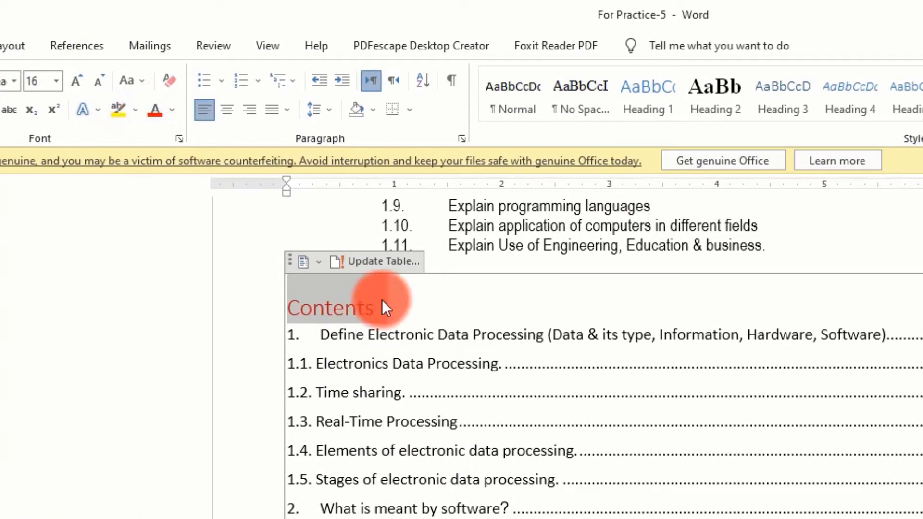
pyautogui.click(315, 261)
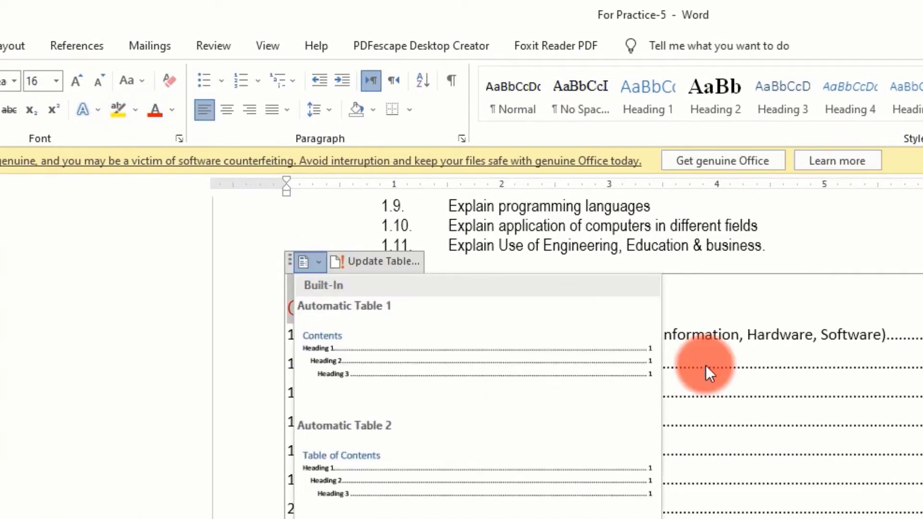
pyautogui.click(746, 323)
pyautogui.scroll(3, 119, 406)
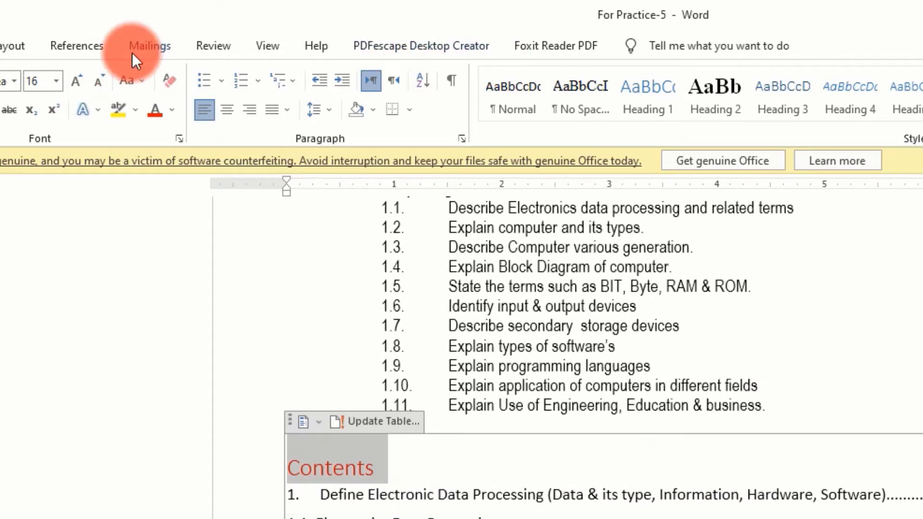
# Step: Customize the table of contents with a solid underline tab leader, replacing the existing table
pyautogui.click(87, 46)
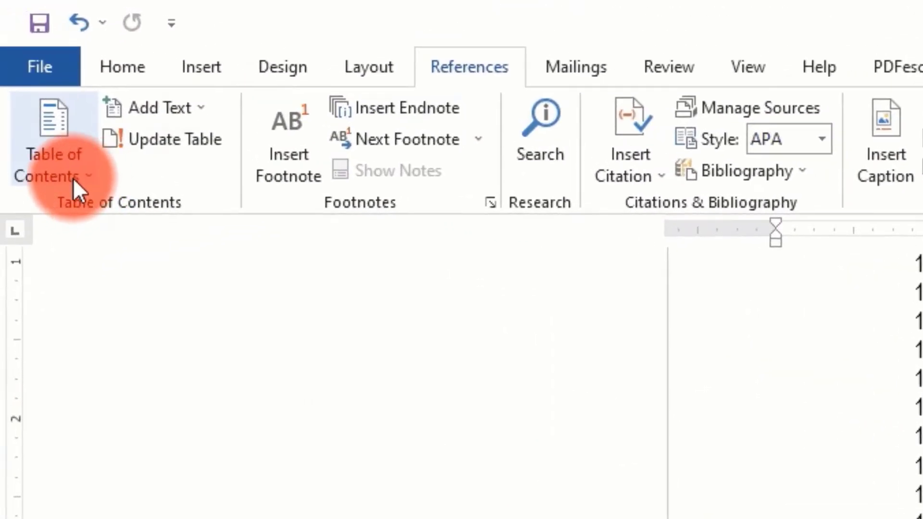
pyautogui.click(73, 178)
pyautogui.moveTo(110, 420)
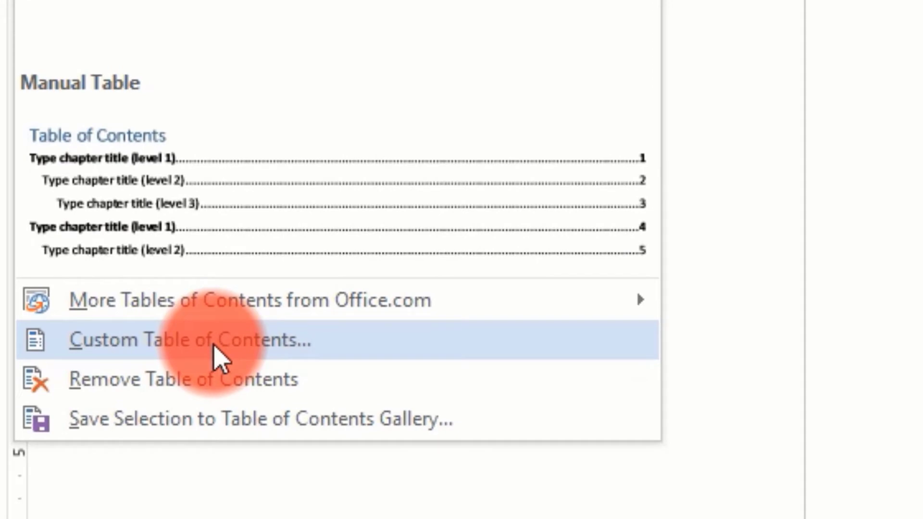
pyautogui.click(214, 346)
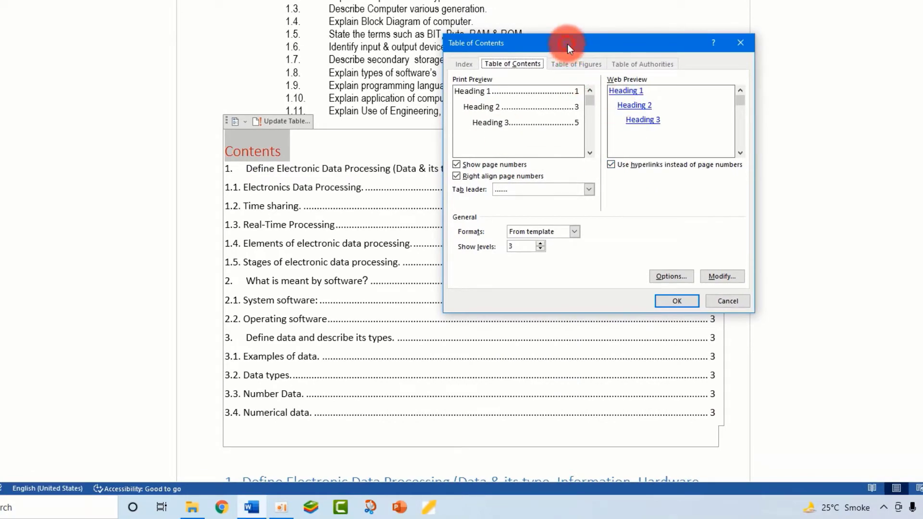
pyautogui.click(589, 192)
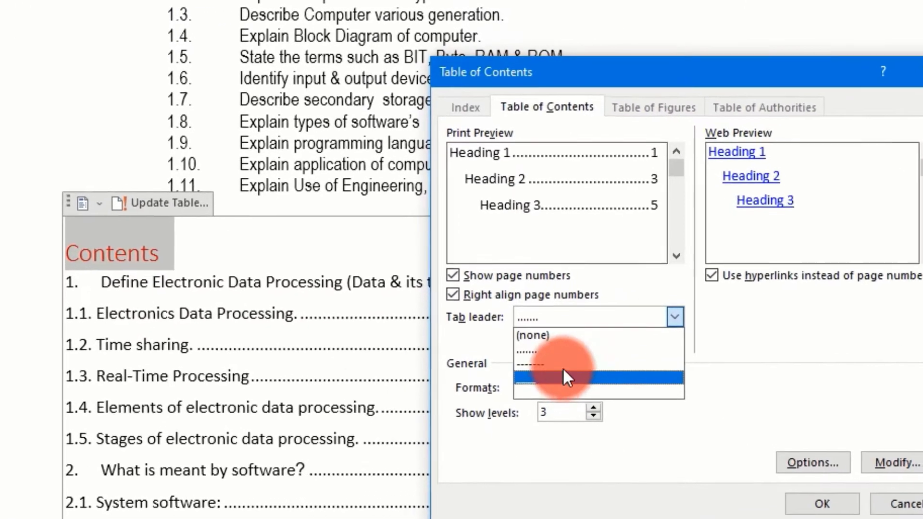
pyautogui.click(547, 388)
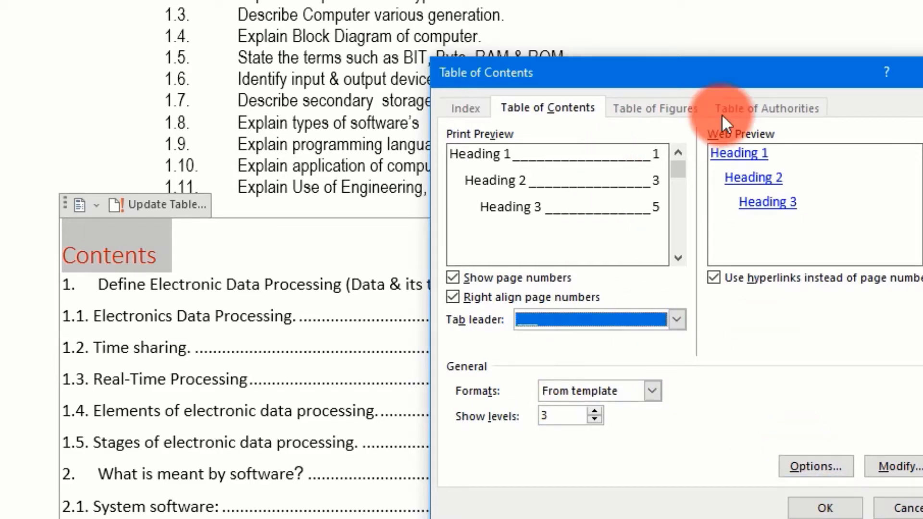
pyautogui.moveTo(702, 77); pyautogui.dragTo(636, 59)
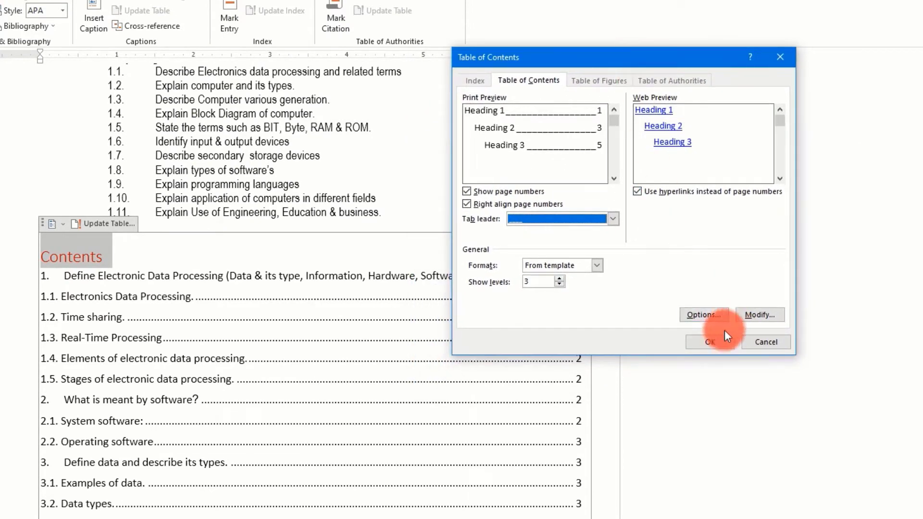
pyautogui.click(707, 341)
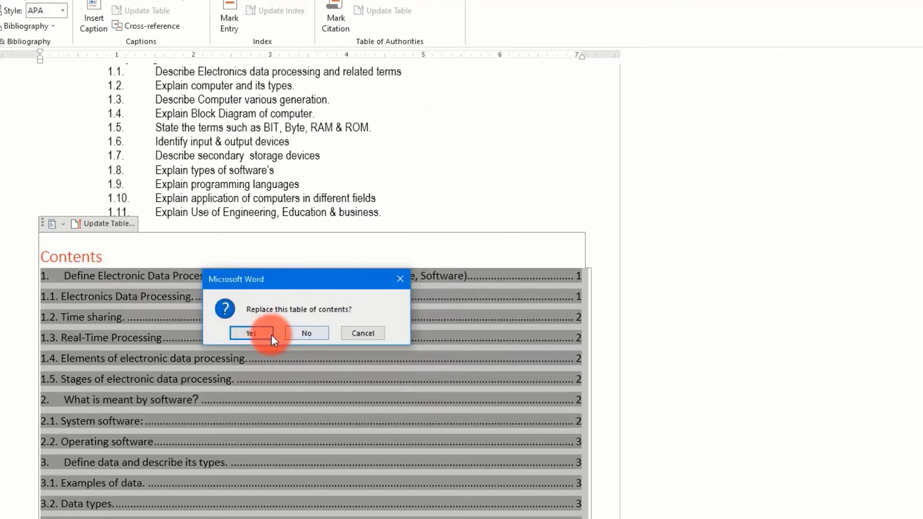
pyautogui.click(254, 333)
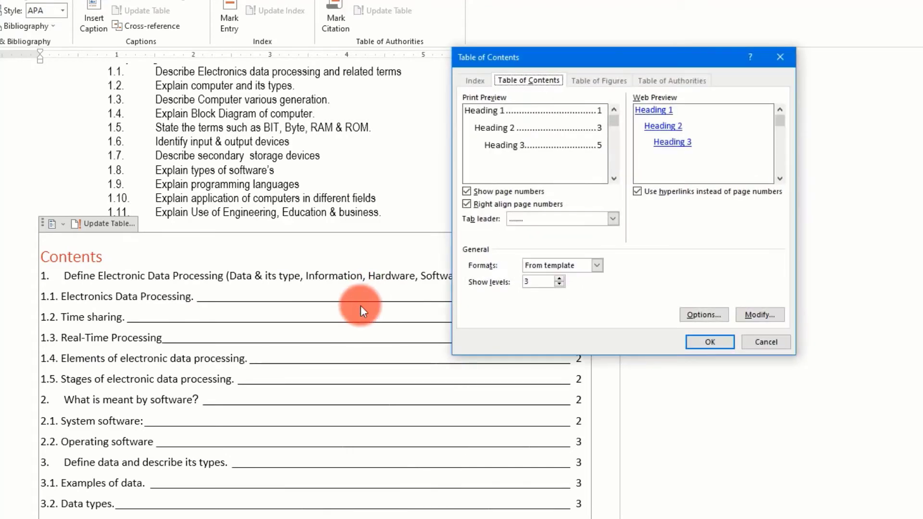
# Step: Change the tab leader of the custom table of contents to dashes and replace the existing table
pyautogui.click(613, 220)
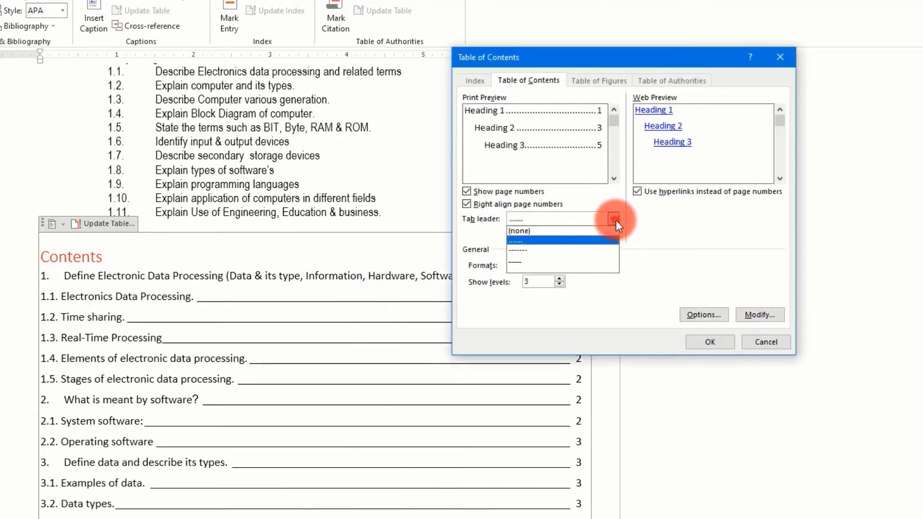
pyautogui.click(535, 249)
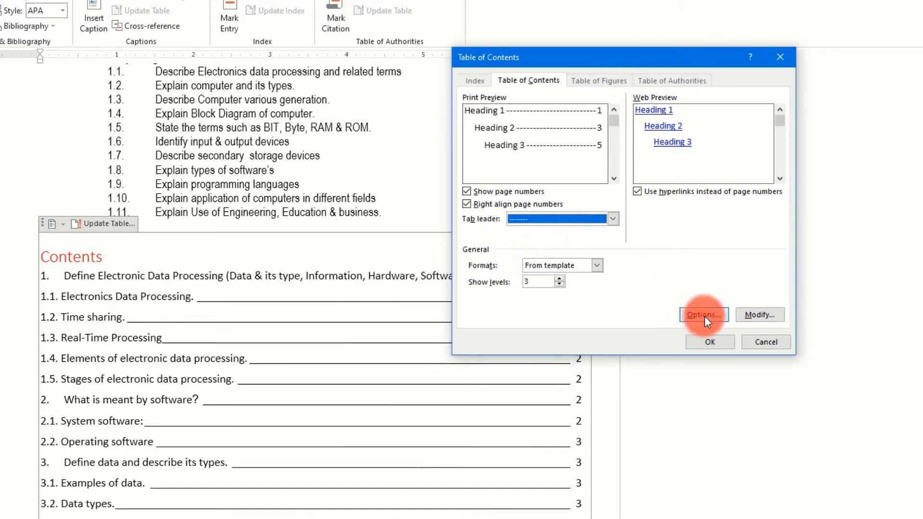
pyautogui.click(715, 345)
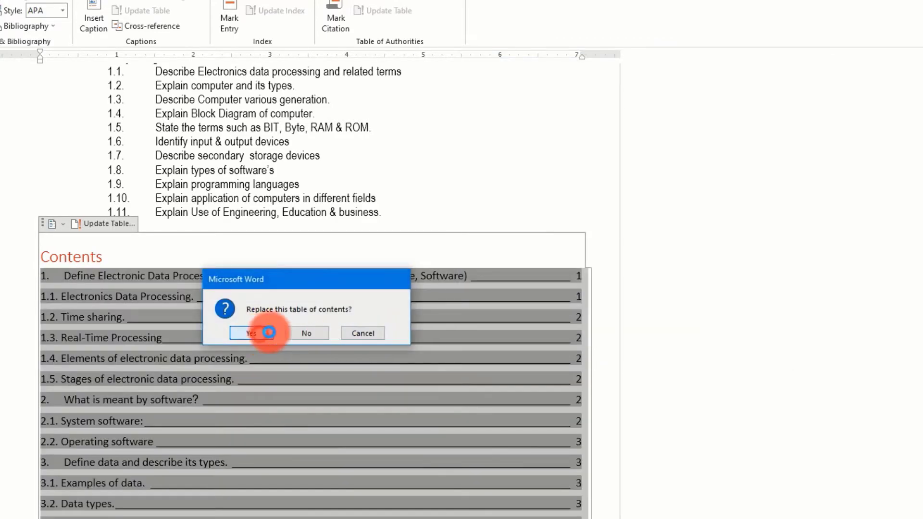
pyautogui.click(269, 332)
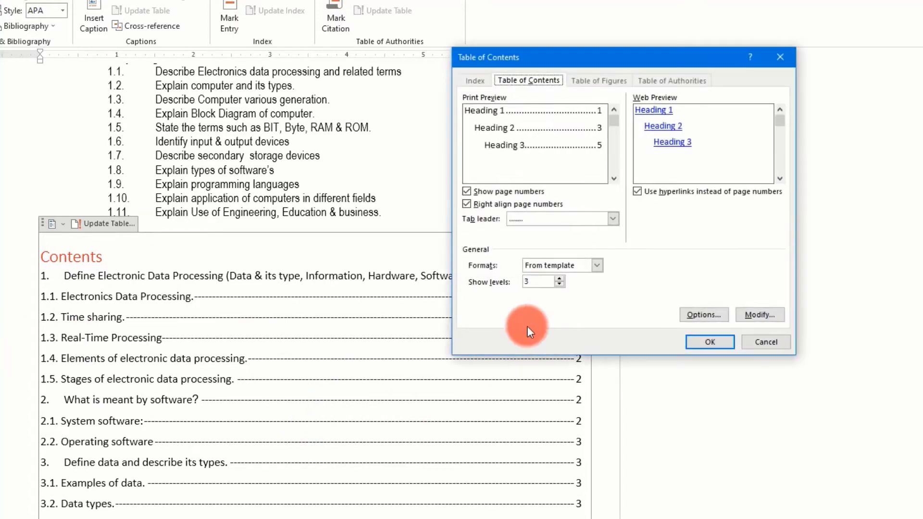
# Step: Apply the Classic format to the custom table of contents and replace the existing table
pyautogui.hotkey('alt', 't')
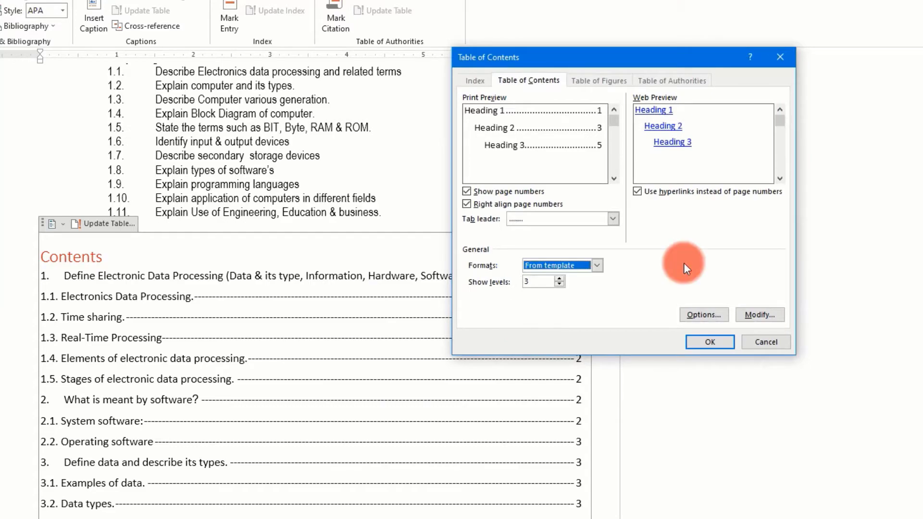
pyautogui.click(604, 272)
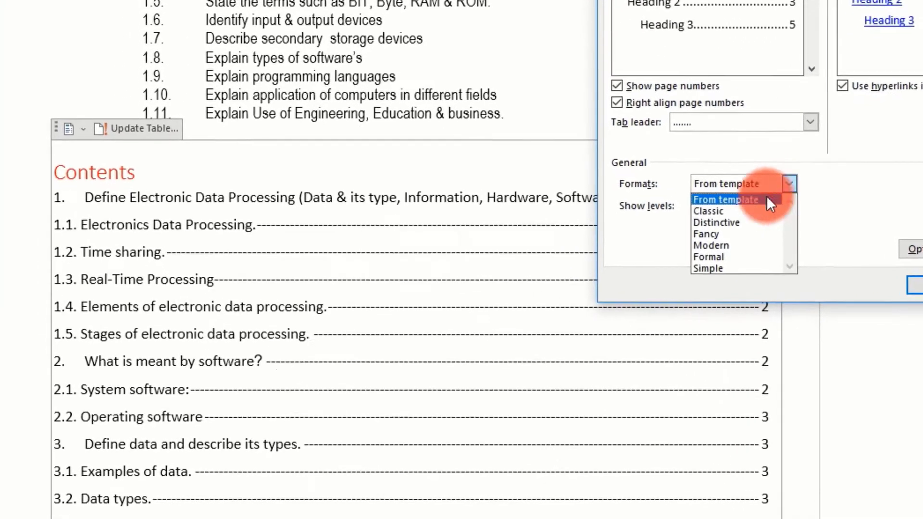
pyautogui.click(550, 285)
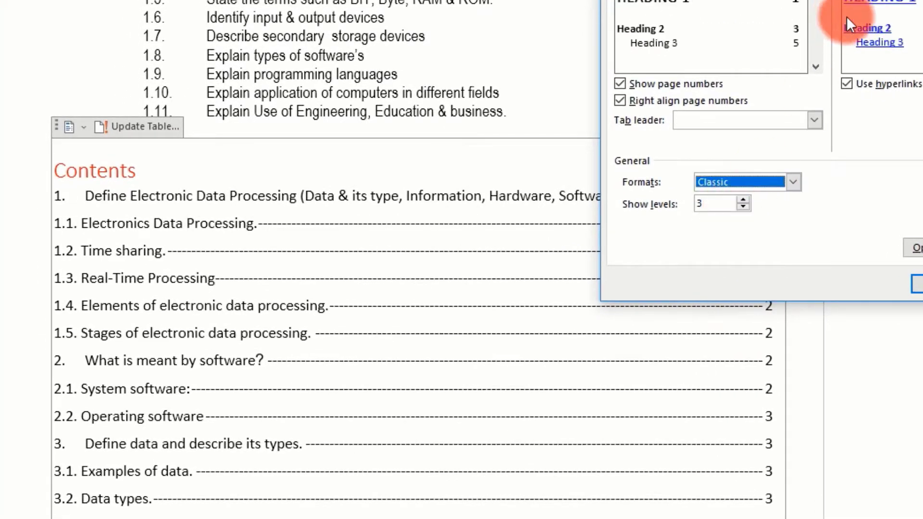
pyautogui.click(917, 284)
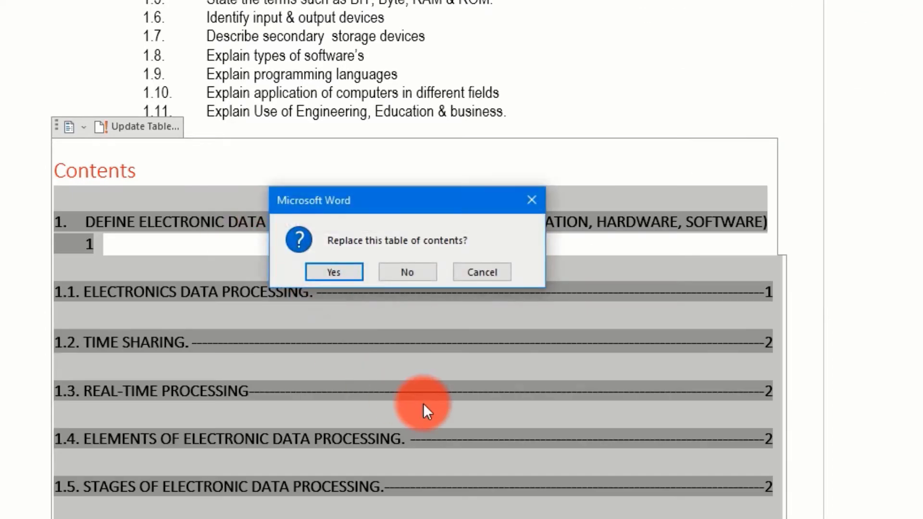
pyautogui.click(345, 275)
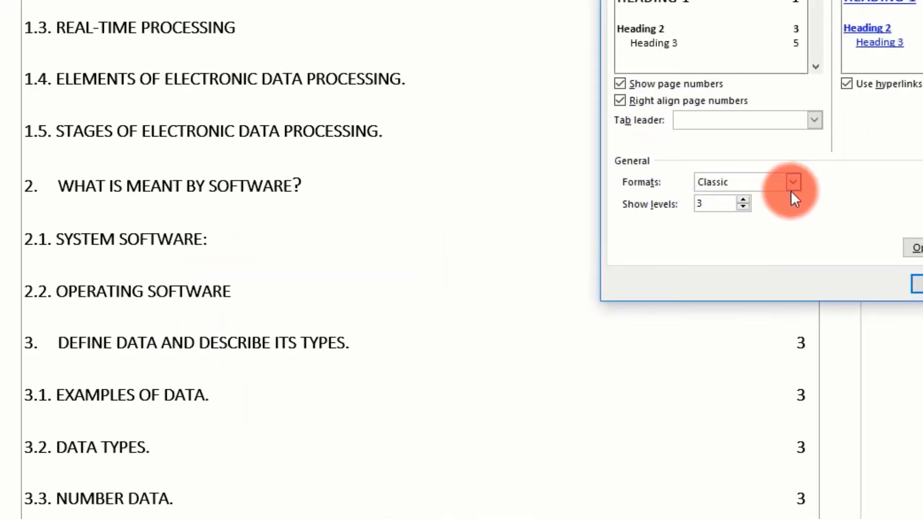
# Step: Replace the table of contents with one in the Modern format, and review its entries
pyautogui.click(795, 183)
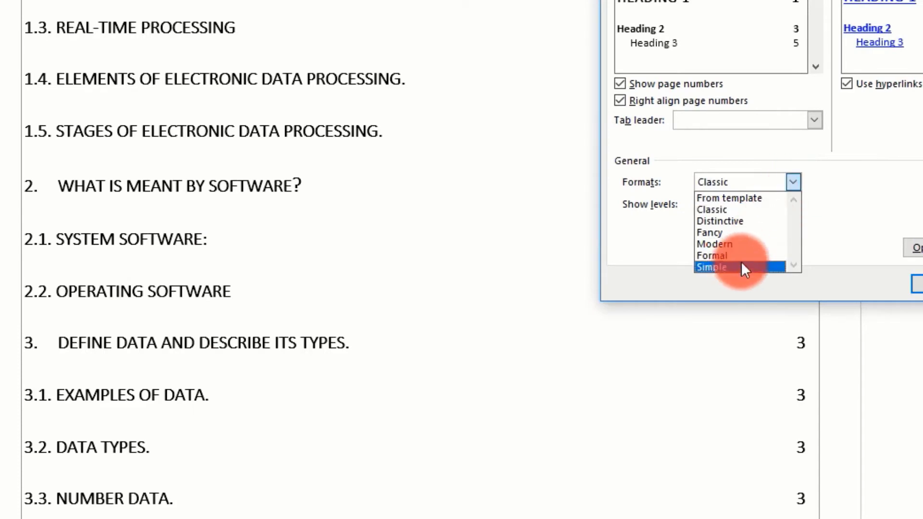
pyautogui.click(732, 244)
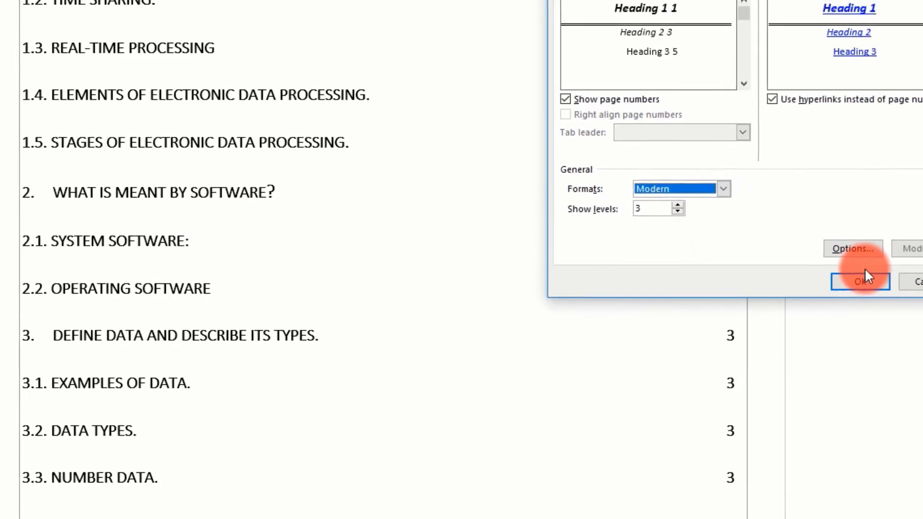
pyautogui.click(849, 282)
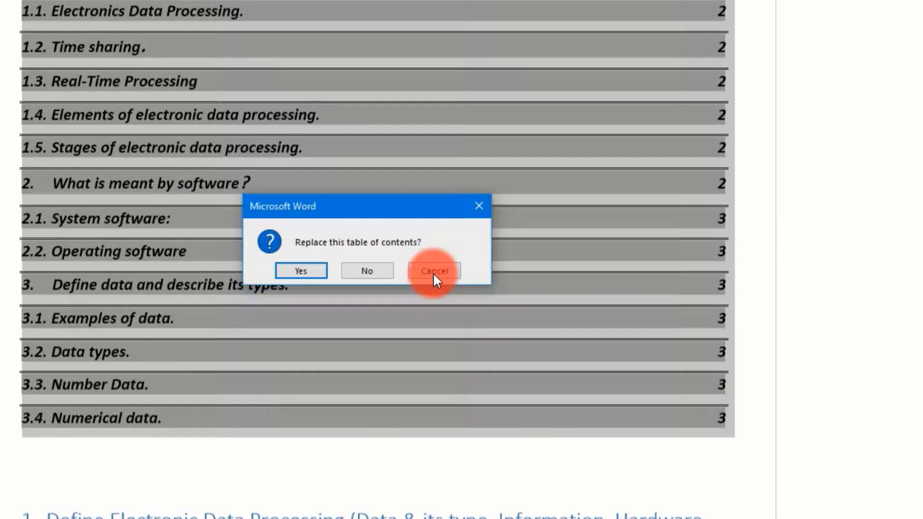
pyautogui.click(307, 272)
pyautogui.scroll(3, 516, 264)
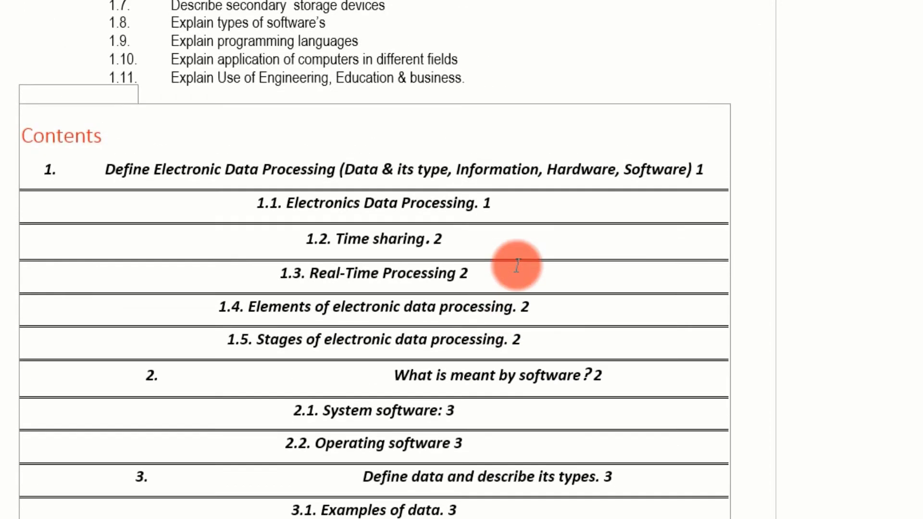
pyautogui.scroll(-2, 588, 237)
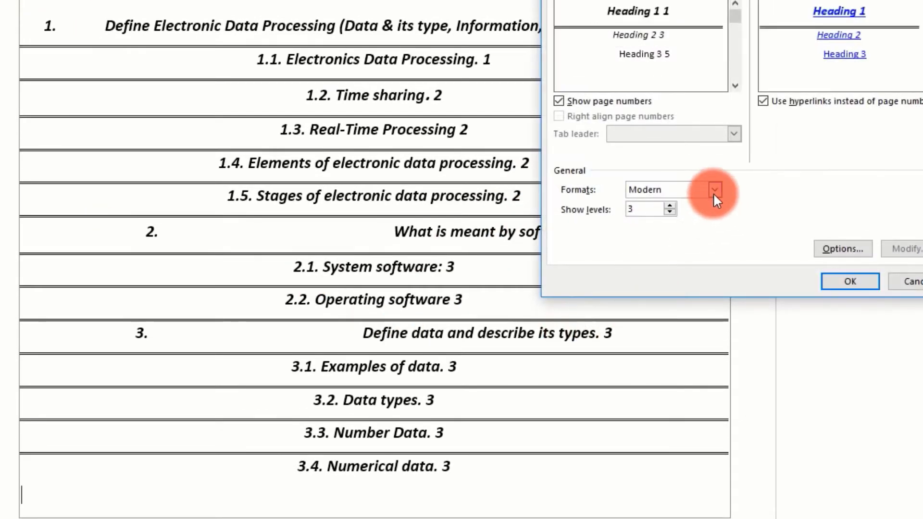
# Step: Switch the table of contents to the Fancy format, replace the existing table and review the entries
pyautogui.click(714, 190)
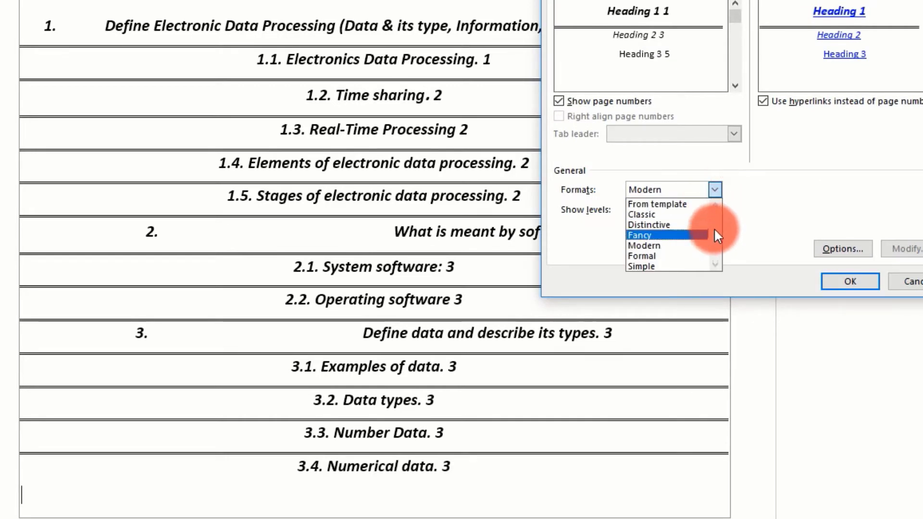
pyautogui.click(660, 235)
pyautogui.click(859, 283)
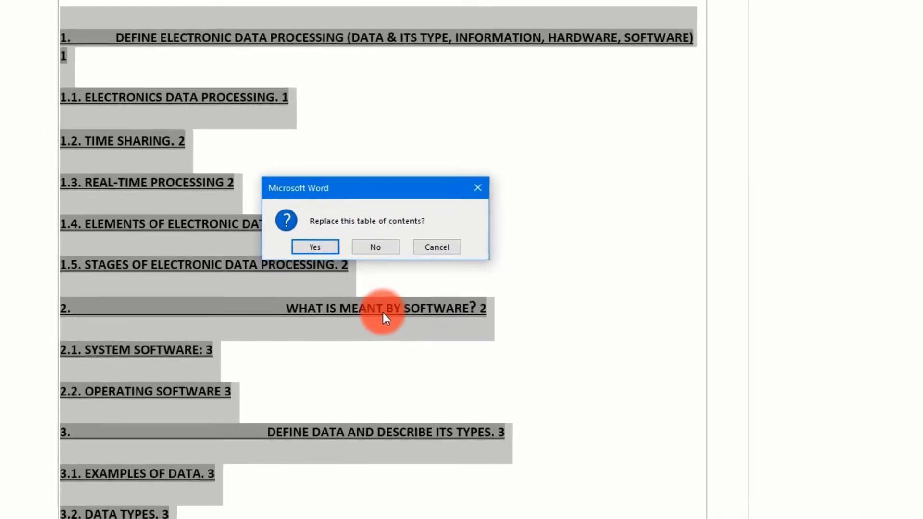
pyautogui.click(339, 236)
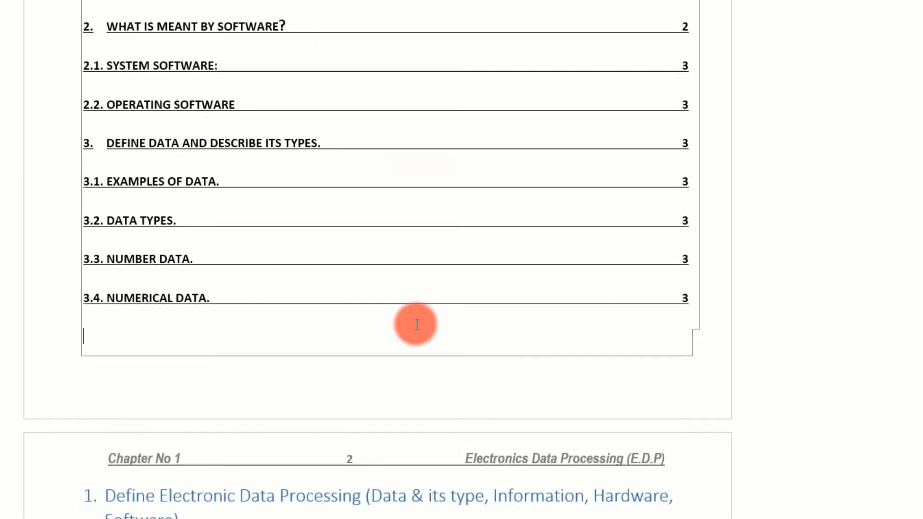
pyautogui.scroll(5, 414, 322)
pyautogui.scroll(3, 416, 324)
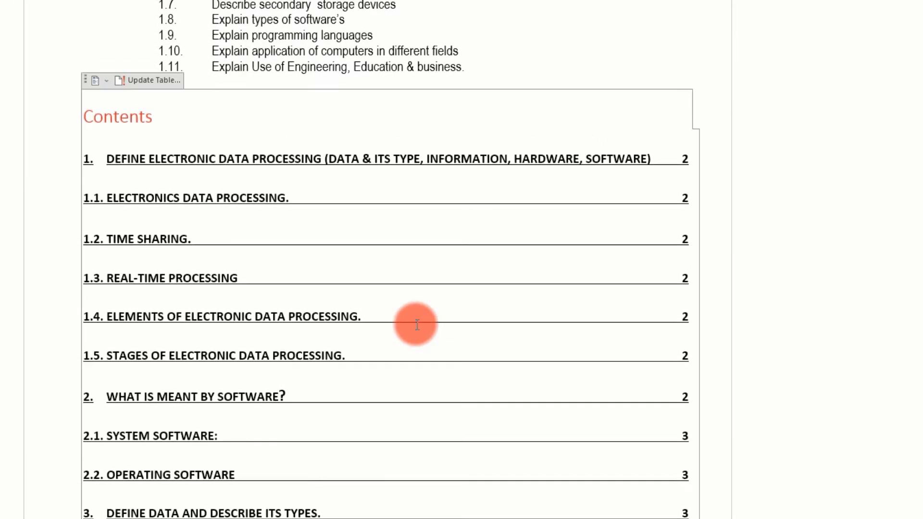
pyautogui.scroll(-5, 416, 323)
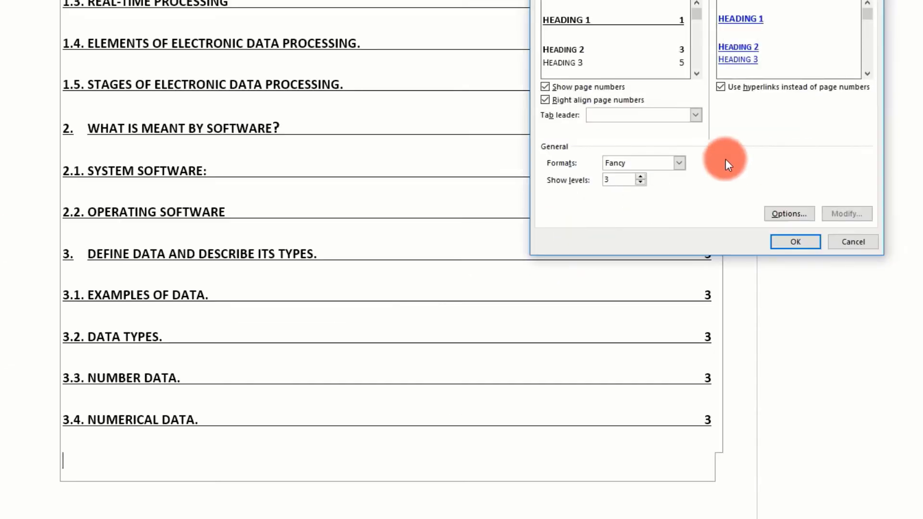
# Step: Set the table of contents format to From template, replace the existing table and check the entries
pyautogui.click(683, 163)
pyautogui.click(664, 176)
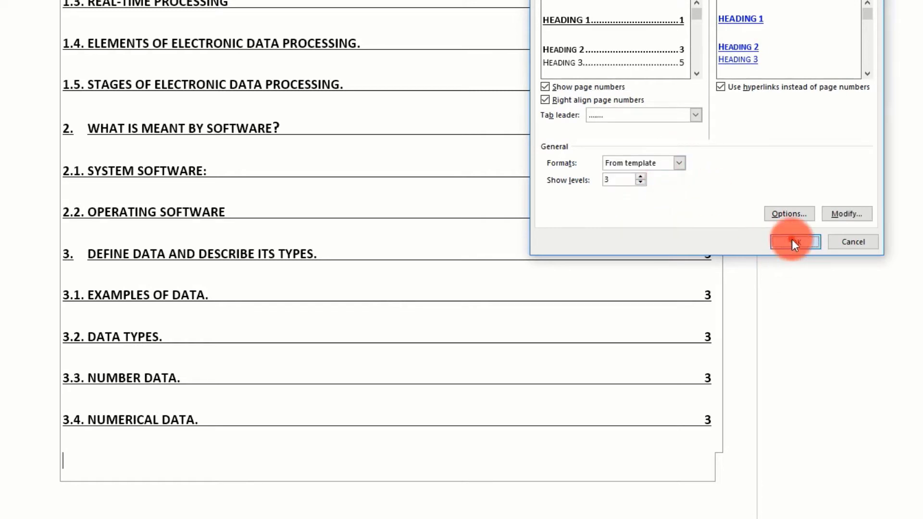
pyautogui.click(793, 240)
pyautogui.click(336, 233)
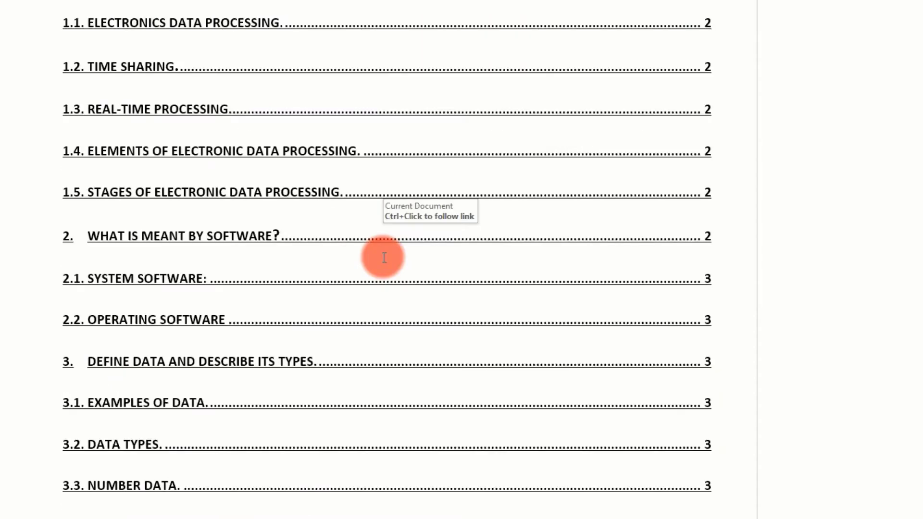
pyautogui.scroll(5, 160, 262)
pyautogui.scroll(-4, 159, 261)
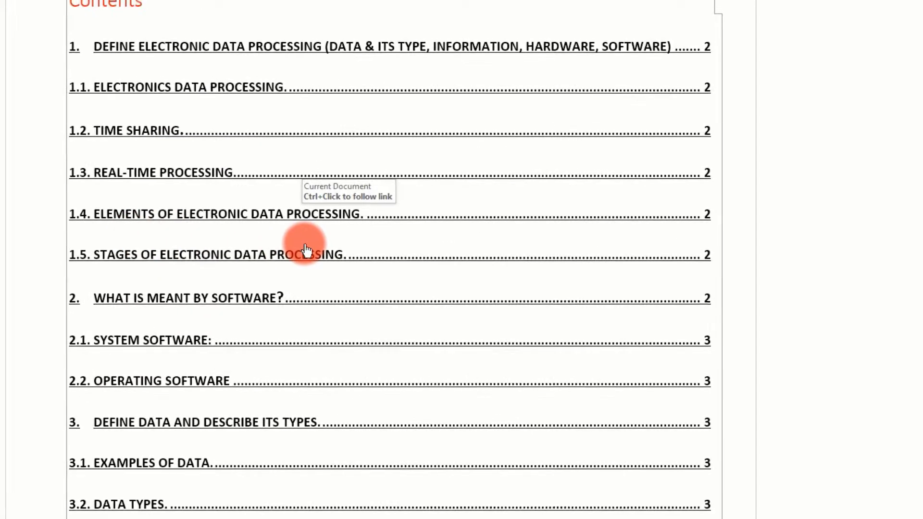
# Step: Undo the From template, Fancy and Modern format changes to the table of contents
pyautogui.hotkey('ctrl', 'z')
pyautogui.hotkey('ctrl', 'z')
pyautogui.hotkey('ctrl', 'z')
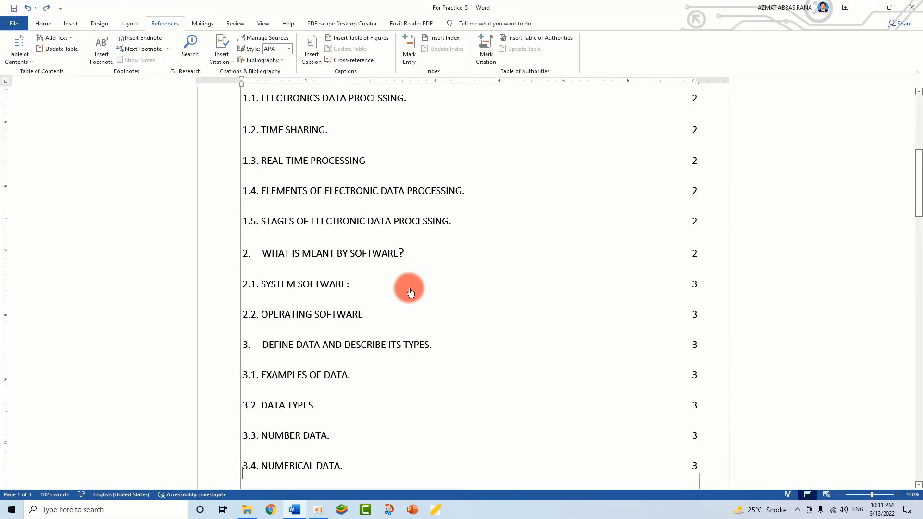
# Step: Undo the remaining format and tab leader changes to the table of contents, back to the dotted leader
pyautogui.hotkey('ctrl', 'z')
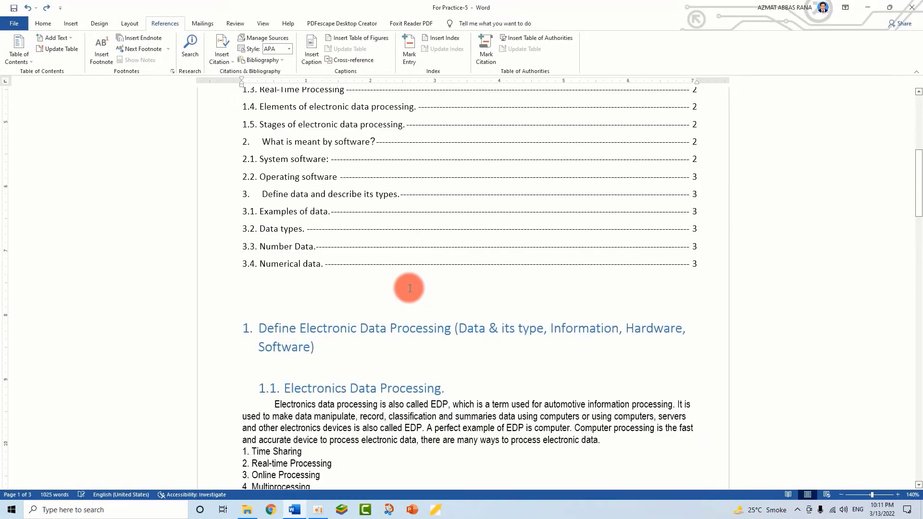
pyautogui.scroll(5, 410, 288)
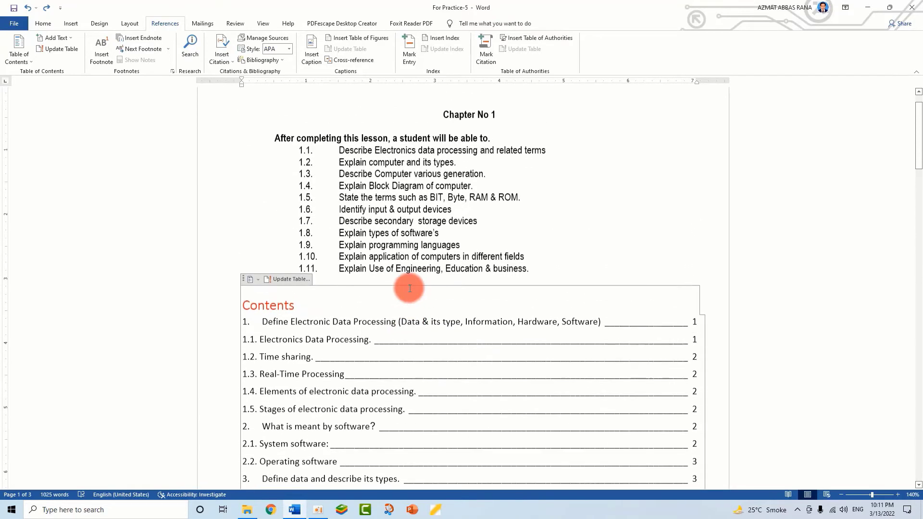
pyautogui.hotkey('ctrl', 'z')
pyautogui.hotkey('ctrl', 'z')
pyautogui.hotkey('ctrl', 'z')
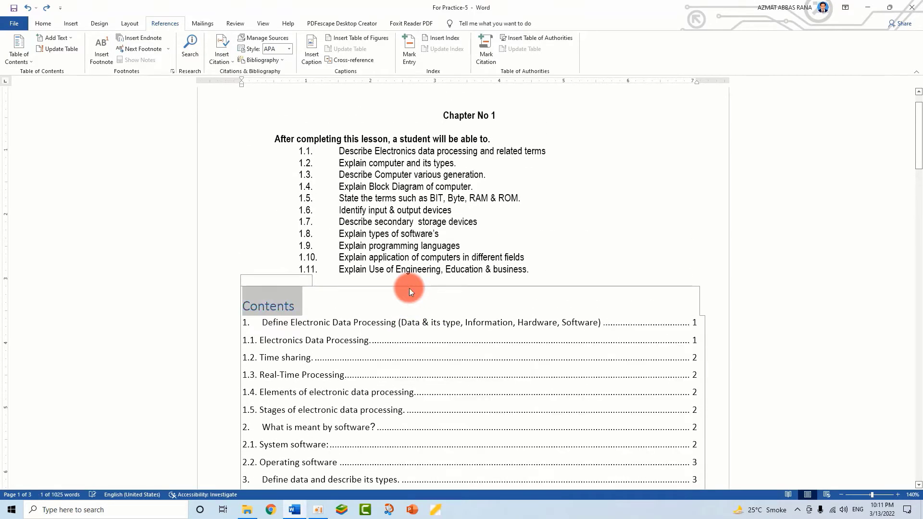
pyautogui.scroll(-3, 409, 289)
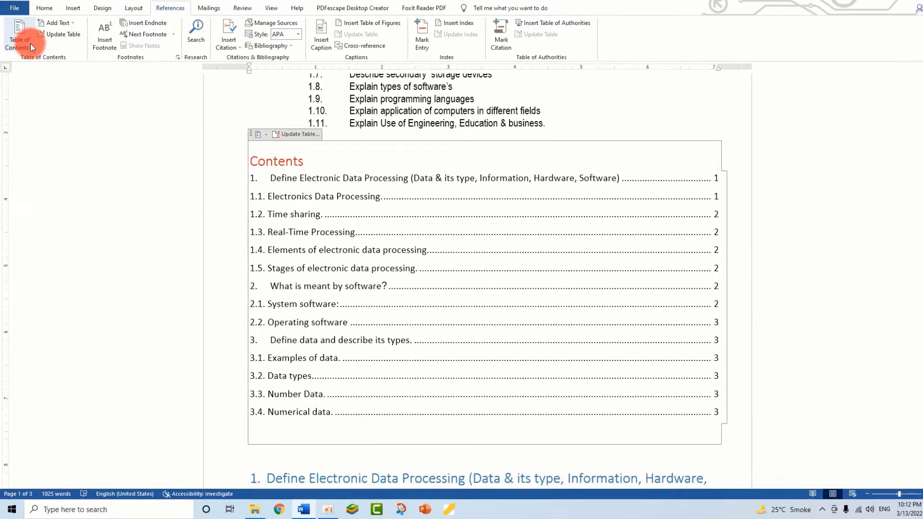
pyautogui.click(18, 48)
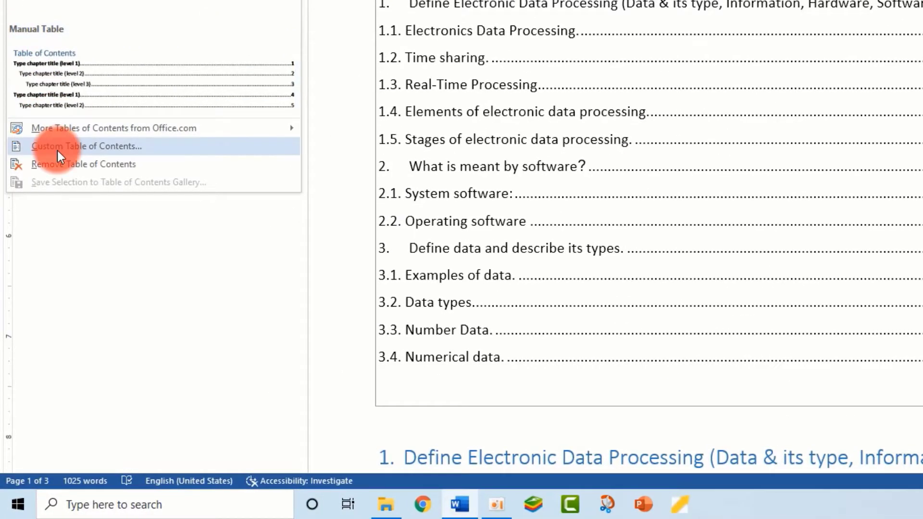
pyautogui.click(58, 151)
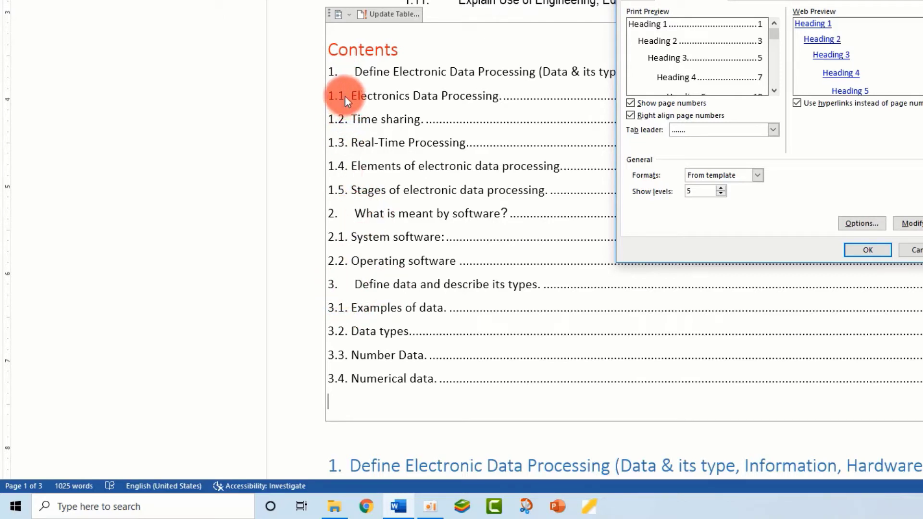
pyautogui.click(875, 7)
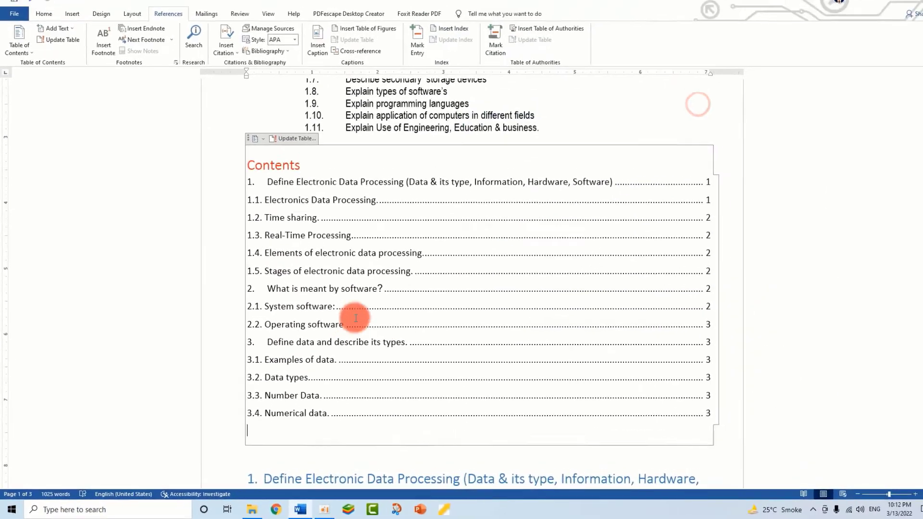
# Step: Demote the "Time sharing" heading to level 3 and the "Real-Time Processing" heading to level 4
pyautogui.scroll(-3, 352, 317)
pyautogui.scroll(-7, 353, 317)
pyautogui.click(282, 305)
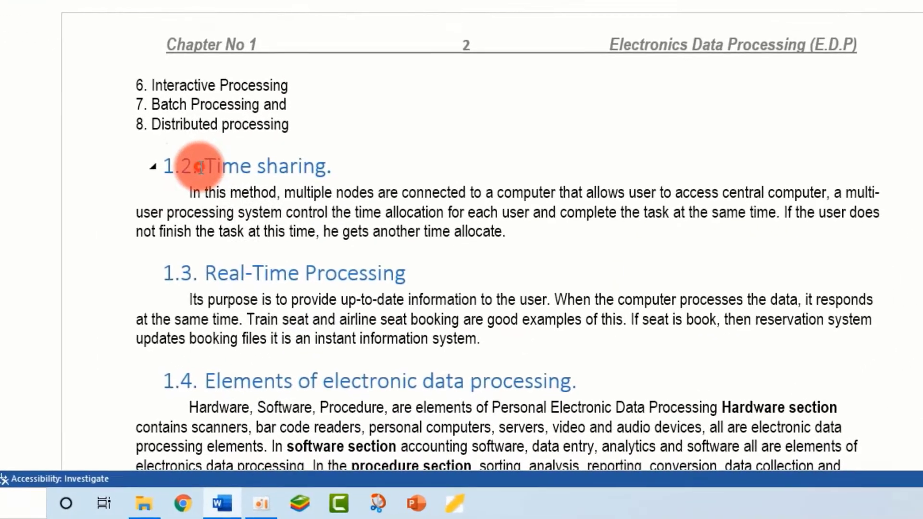
pyautogui.press('Tab')
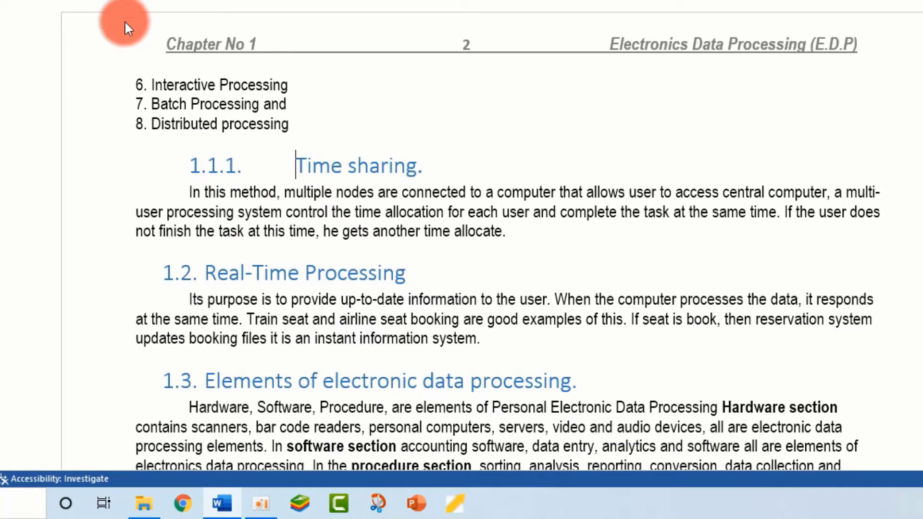
pyautogui.click(204, 273)
pyautogui.press('Tab')
pyautogui.press('Tab')
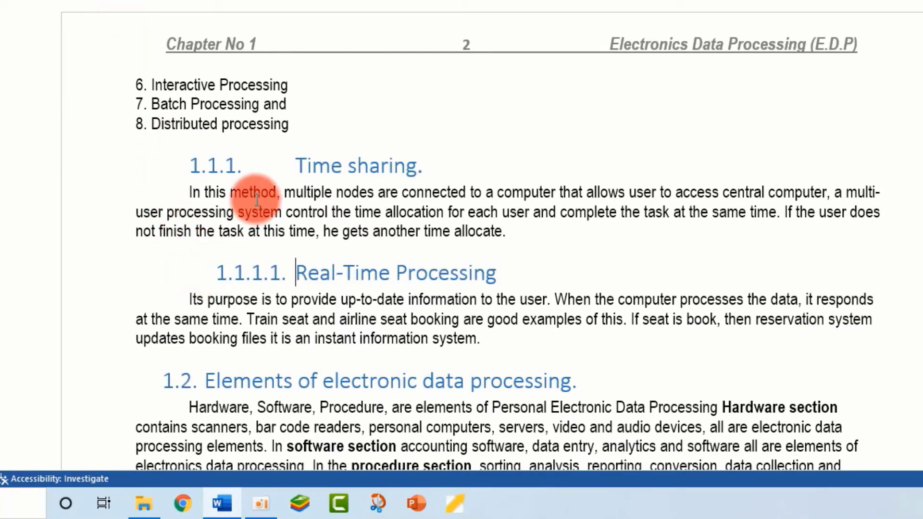
# Step: Demote the "Elements of electronic data processing" heading to level 5, numbered 1.1.1.1.1
pyautogui.scroll(-5, 257, 200)
pyautogui.click(202, 119)
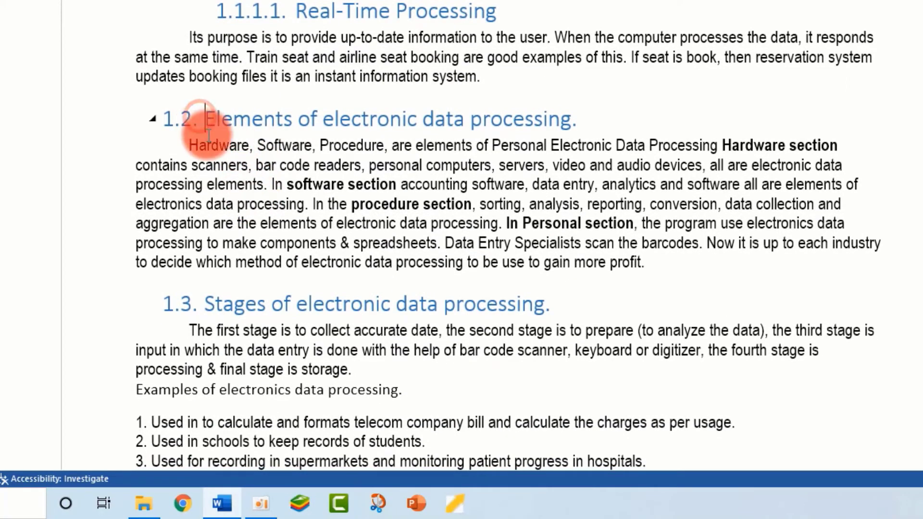
pyautogui.press('Tab')
pyautogui.press('Tab')
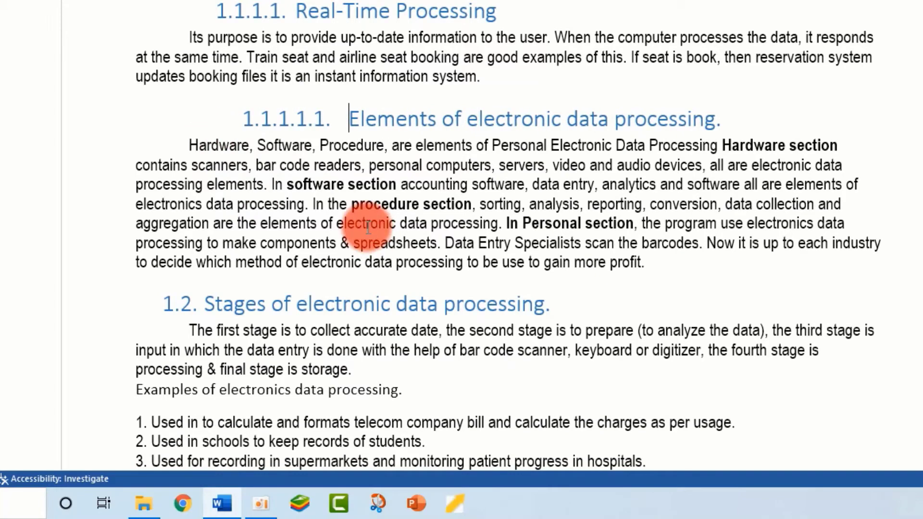
# Step: Update the entire table of contents to reflect the demoted headings
pyautogui.scroll(10, 368, 227)
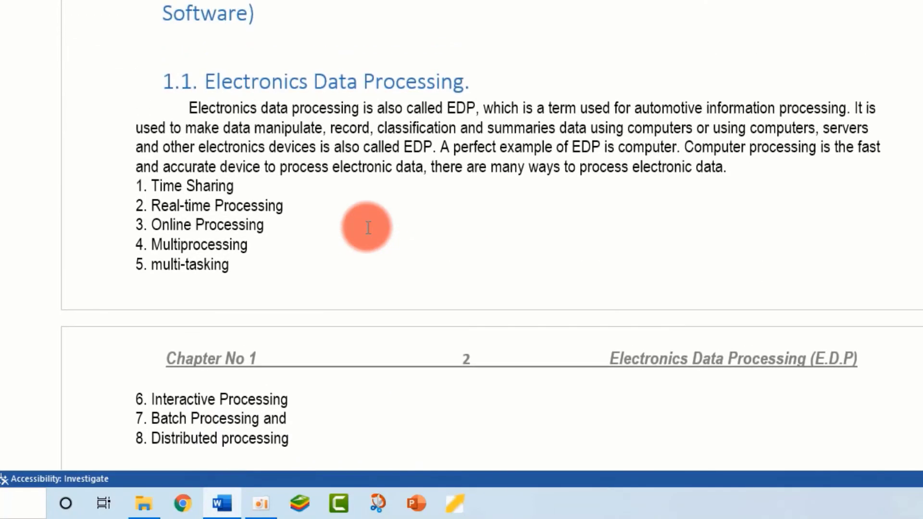
pyautogui.scroll(10, 367, 227)
pyautogui.click(220, 60)
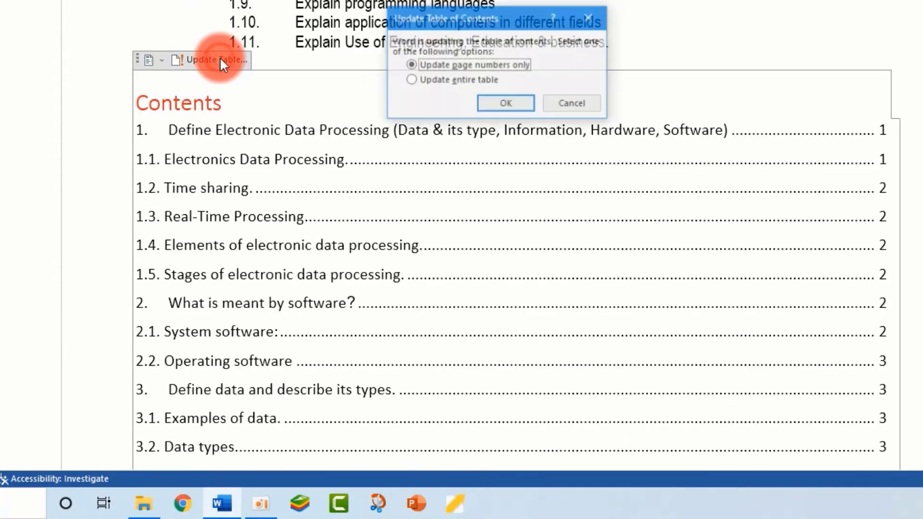
pyautogui.click(479, 82)
pyautogui.click(502, 106)
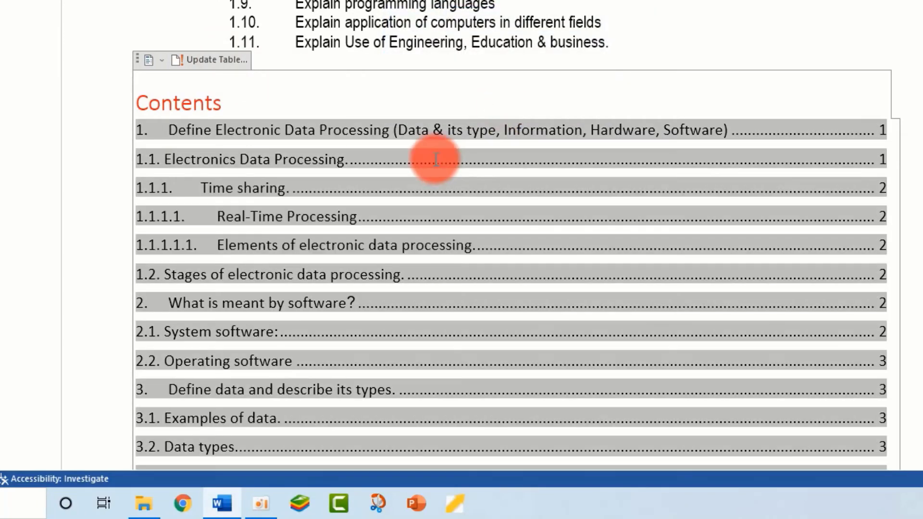
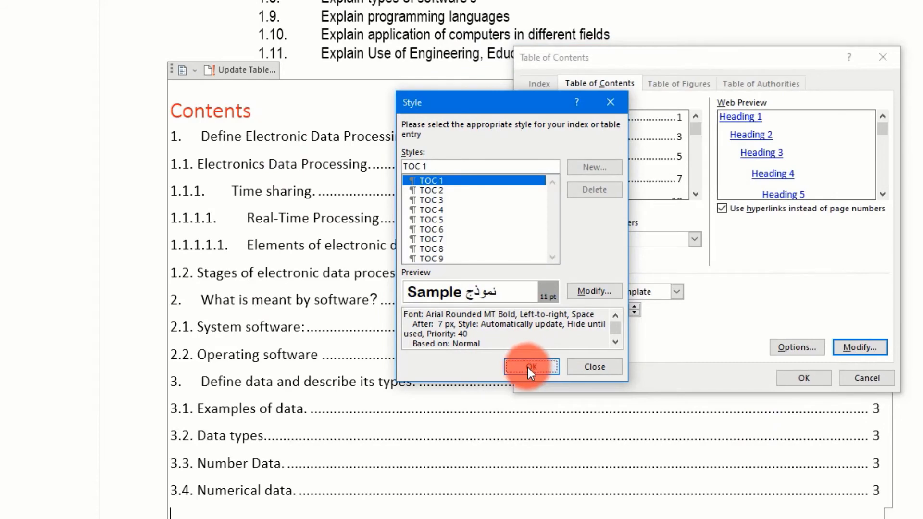
# Step: Apply the TOC 1 style with the Arial Rounded MT Bold font and replace the existing table of contents
pyautogui.click(805, 378)
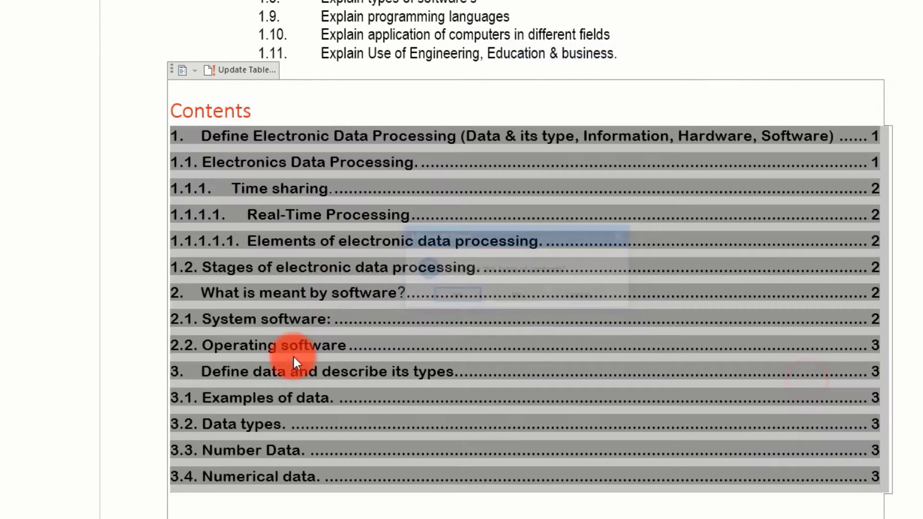
pyautogui.click(455, 297)
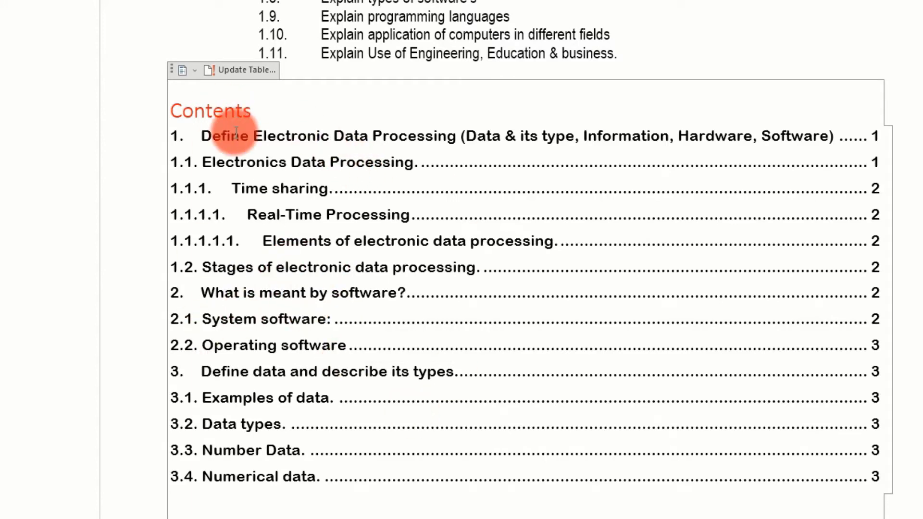
# Step: Set the font color of the TOC 1 style to red in the custom table of contents settings and replace the existing table
pyautogui.click(0, 0)
pyautogui.click(19, 294)
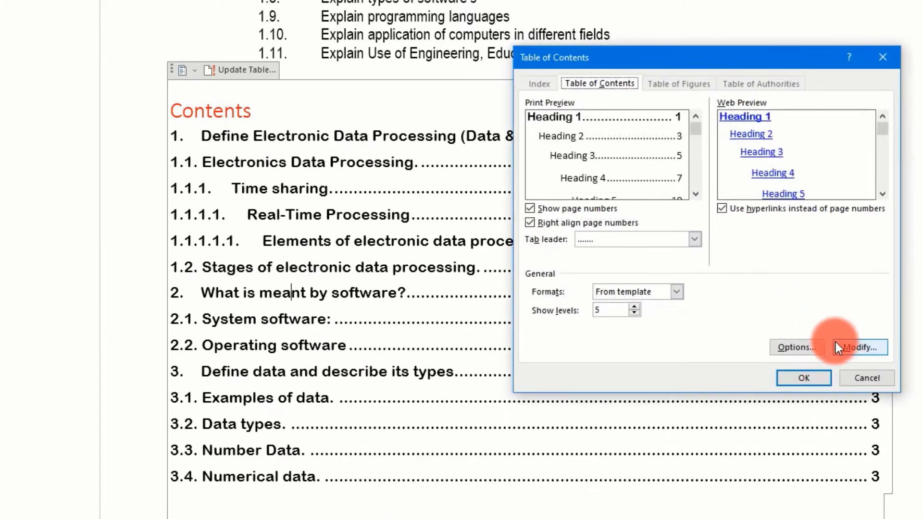
pyautogui.click(848, 347)
pyautogui.click(597, 291)
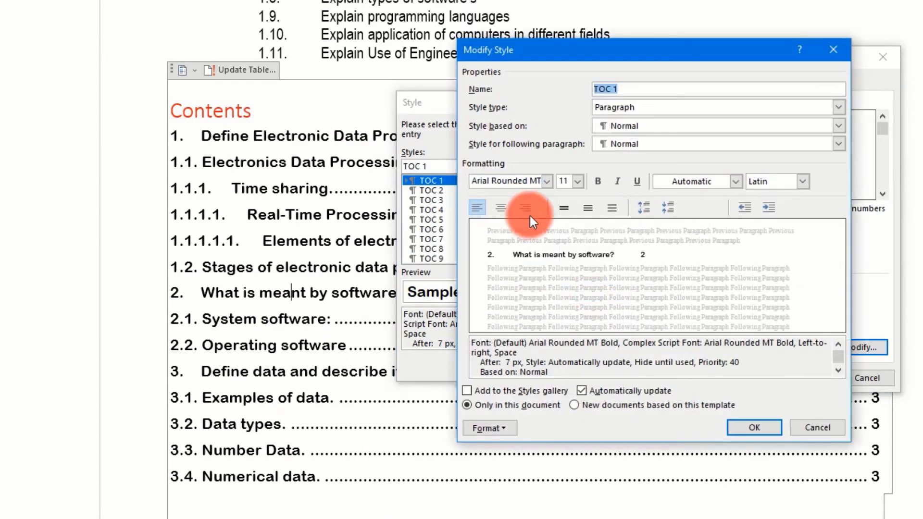
pyautogui.click(734, 183)
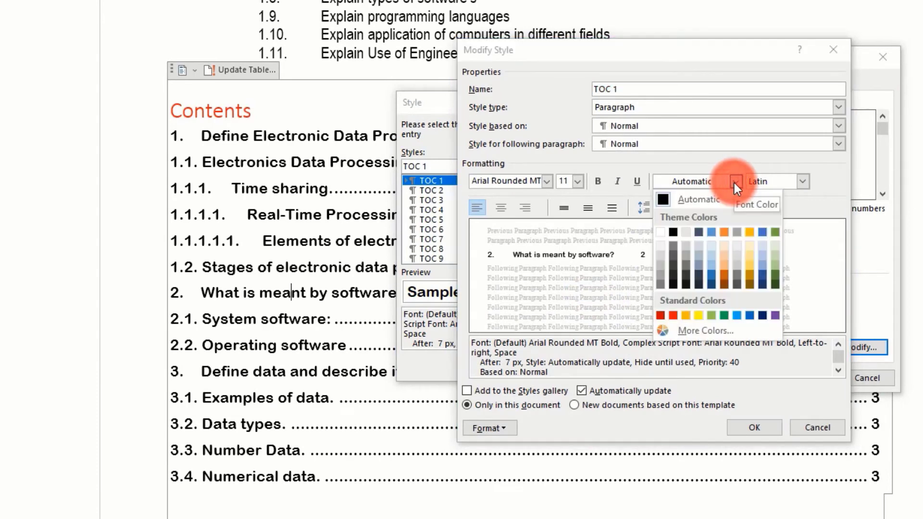
pyautogui.click(675, 315)
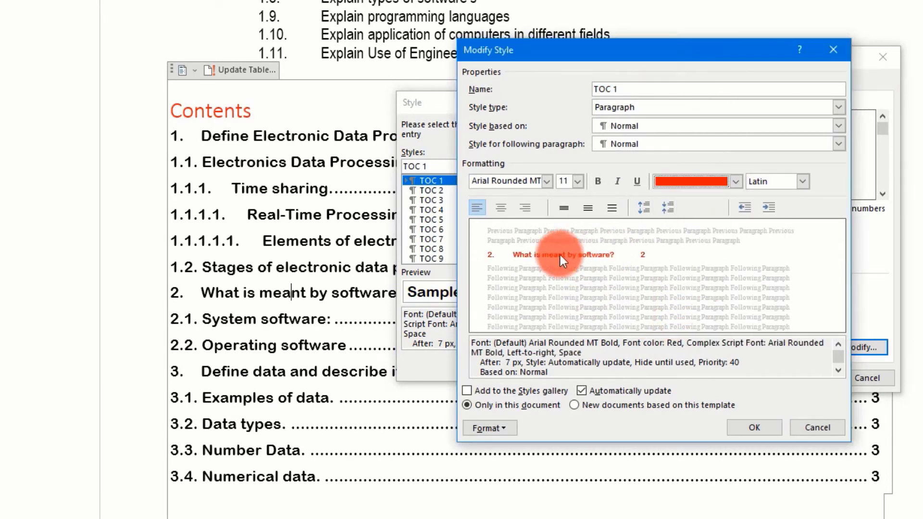
pyautogui.click(758, 429)
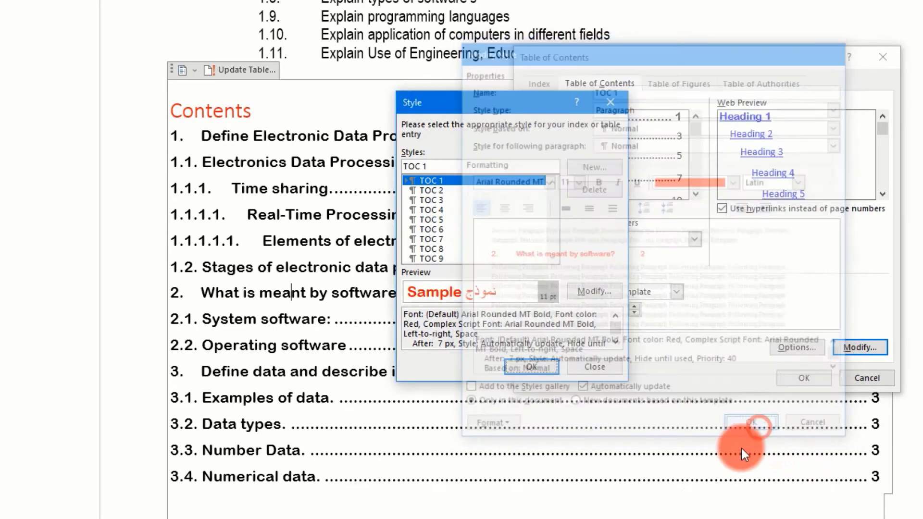
pyautogui.click(532, 367)
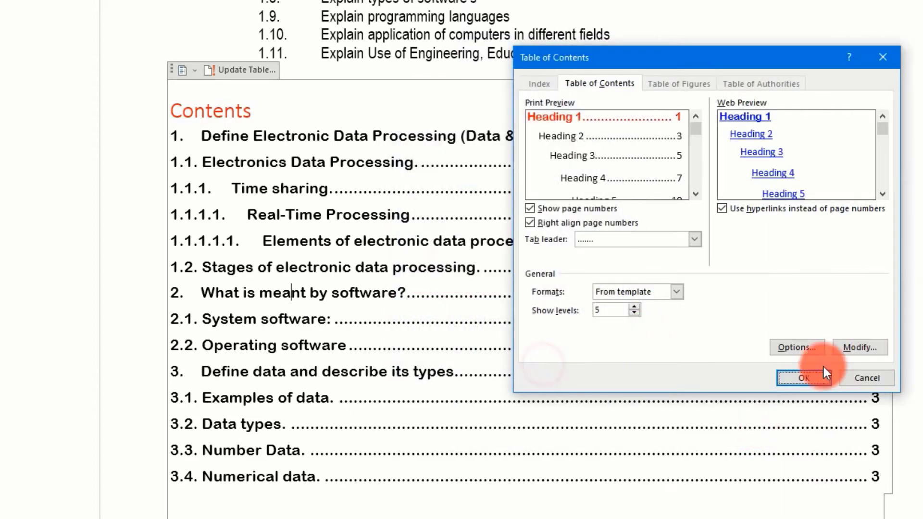
pyautogui.click(801, 376)
pyautogui.click(497, 299)
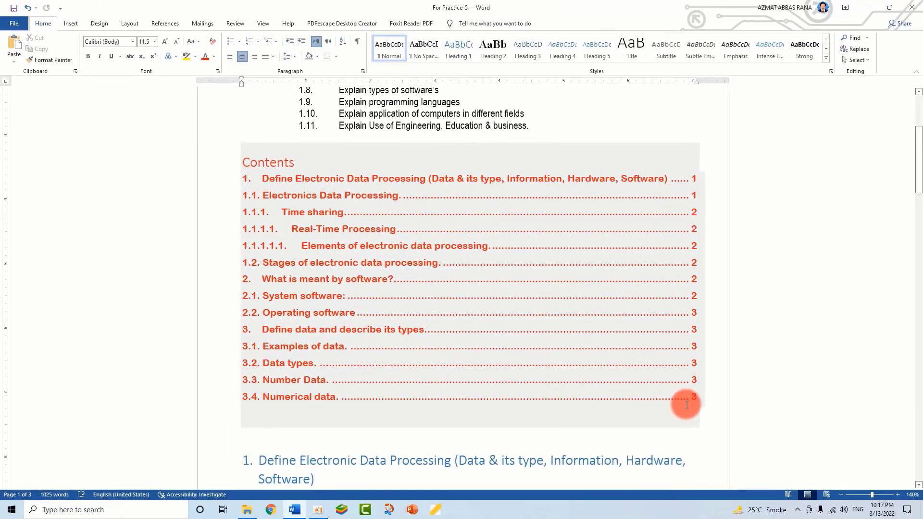
# Step: Reduce the font size of the whole table of contents, including its title, and set its font to Times New Roman
pyautogui.click(694, 396)
pyautogui.moveTo(697, 395); pyautogui.dragTo(243, 160)
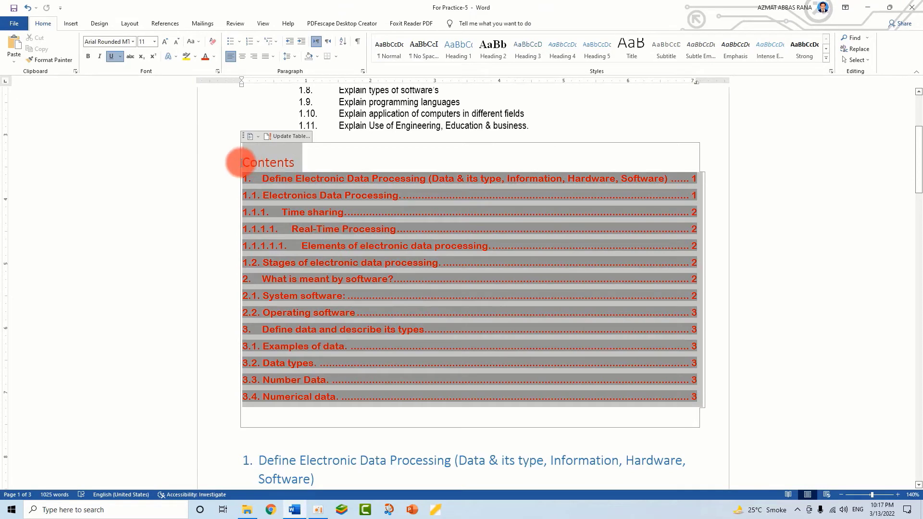
pyautogui.click(164, 42)
pyautogui.click(175, 43)
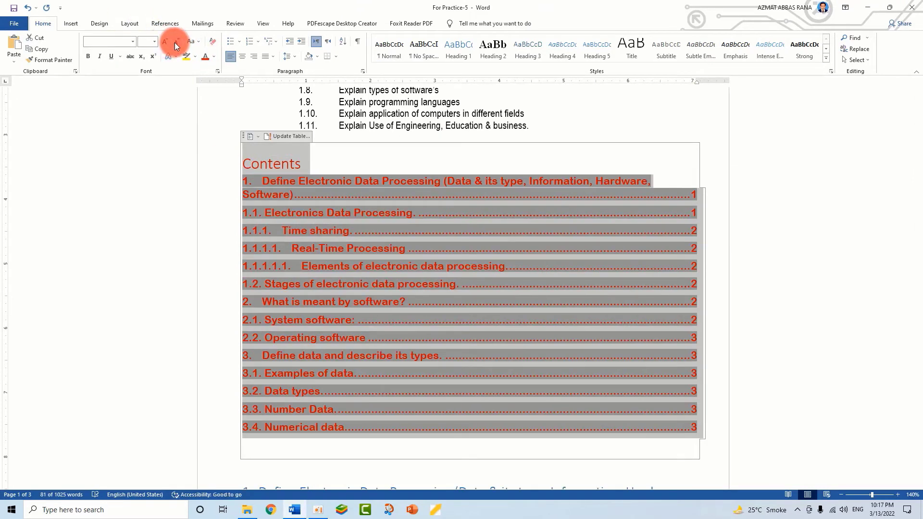
pyautogui.click(175, 43)
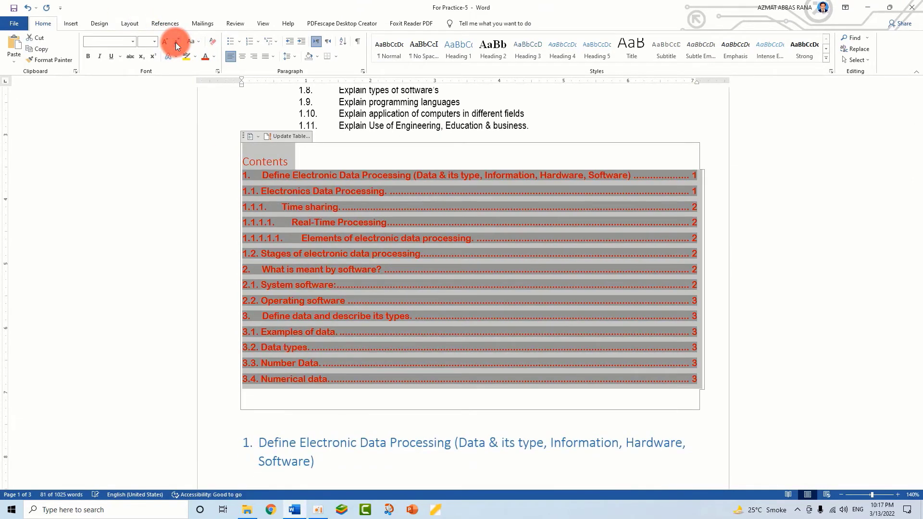
pyautogui.click(132, 42)
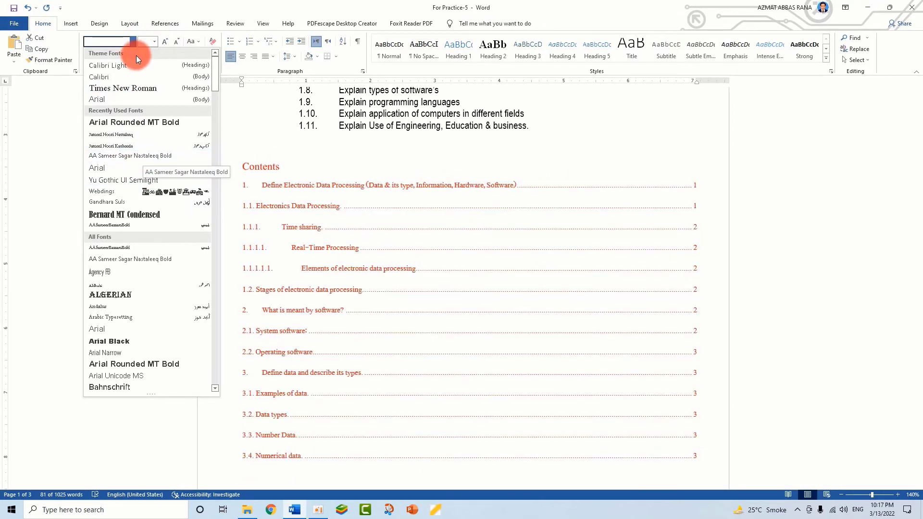
pyautogui.click(136, 87)
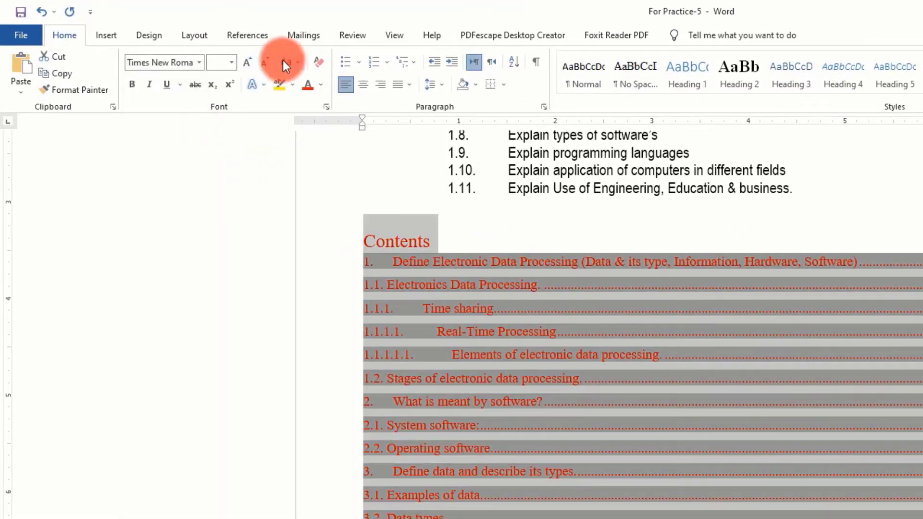
# Step: Try UPPERCASE on the selected table of contents, and switch its text case to Capitalize Each Word
pyautogui.click(293, 60)
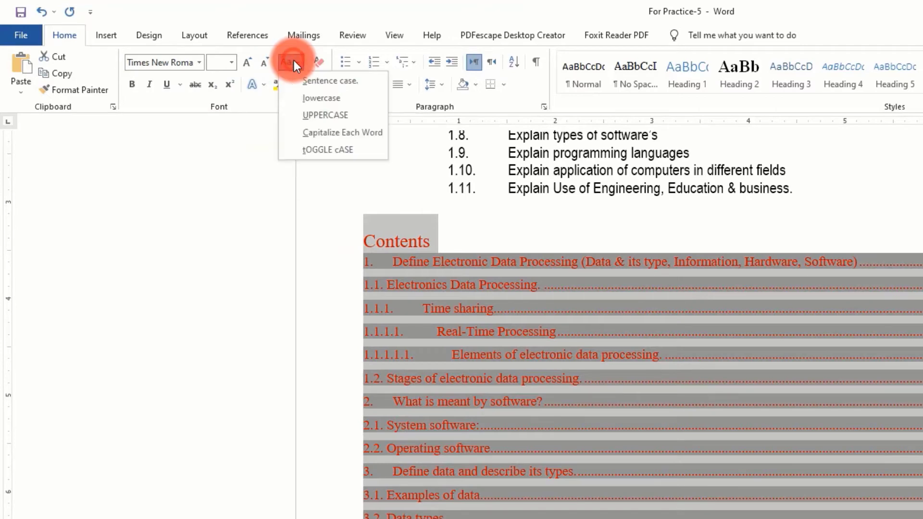
pyautogui.click(323, 119)
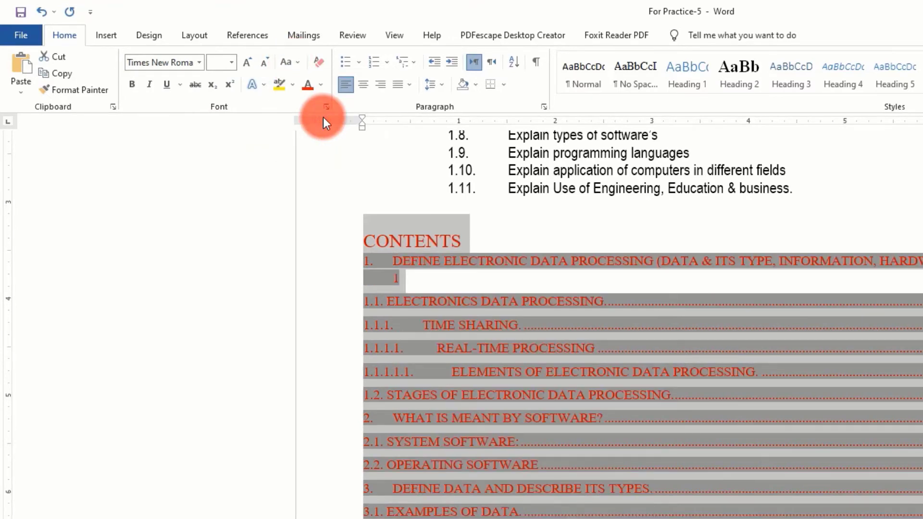
pyautogui.click(294, 64)
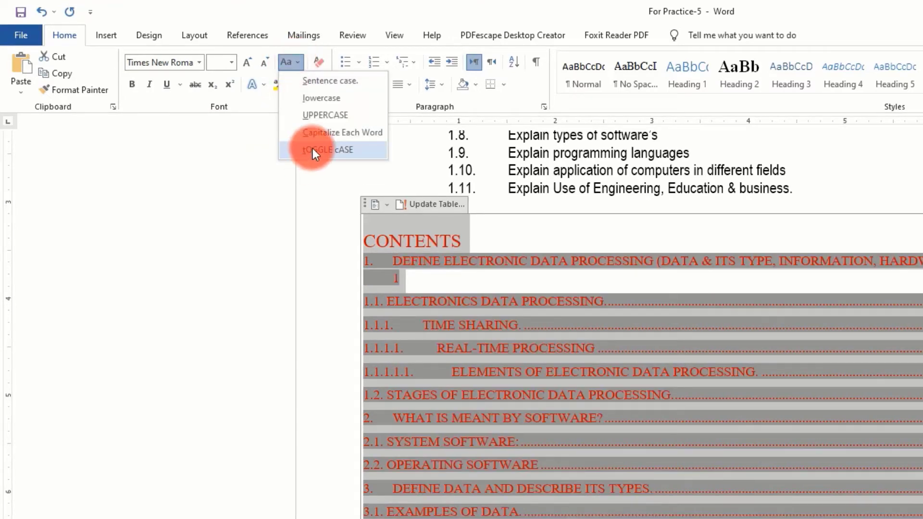
pyautogui.click(336, 132)
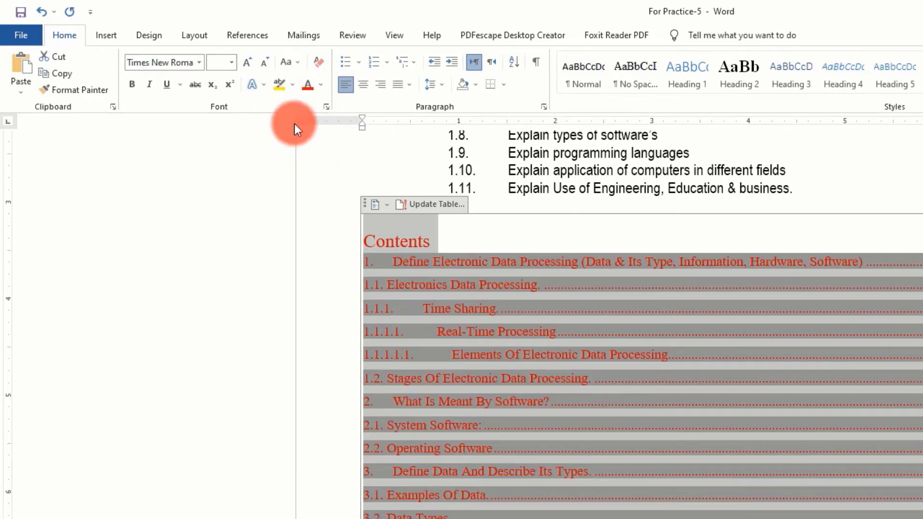
pyautogui.click(318, 85)
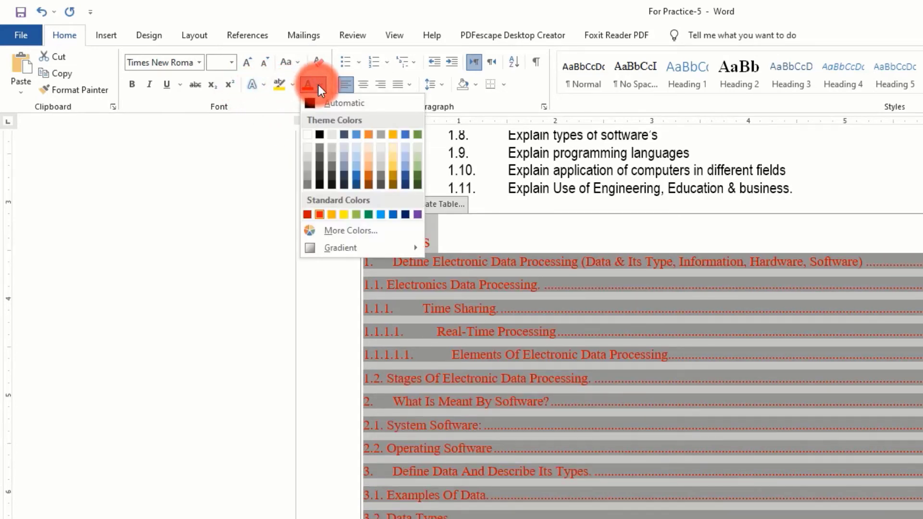
pyautogui.click(252, 160)
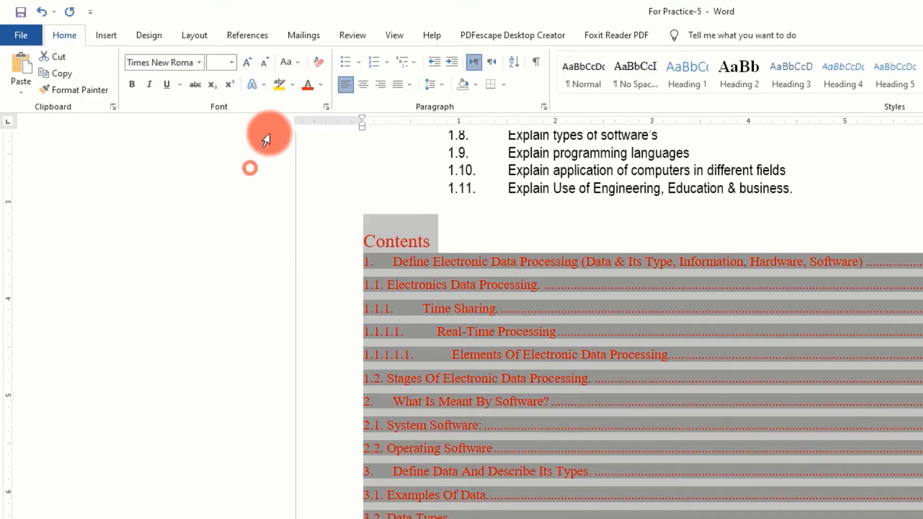
pyautogui.click(292, 86)
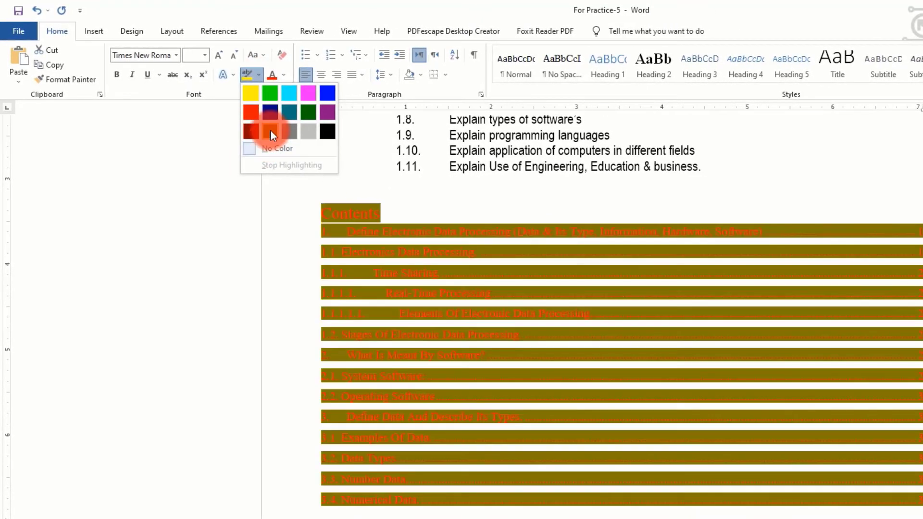
pyautogui.click(308, 131)
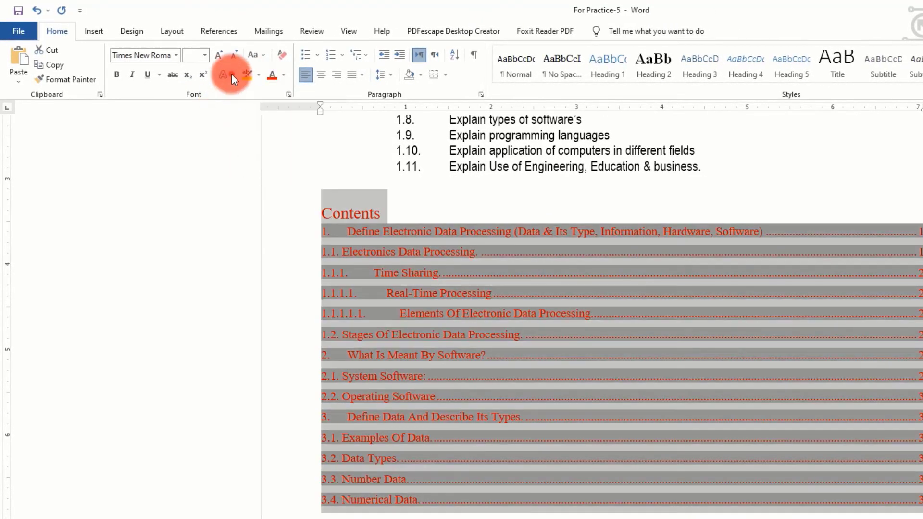
pyautogui.click(224, 74)
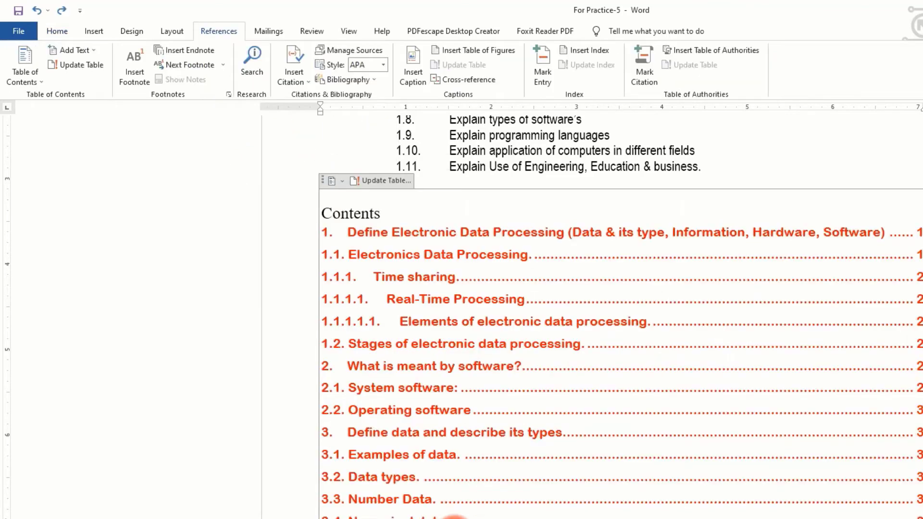
# Step: Open the text effects of the TOC 1 style from the custom table of contents settings and try a solid red text fill
pyautogui.click(37, 79)
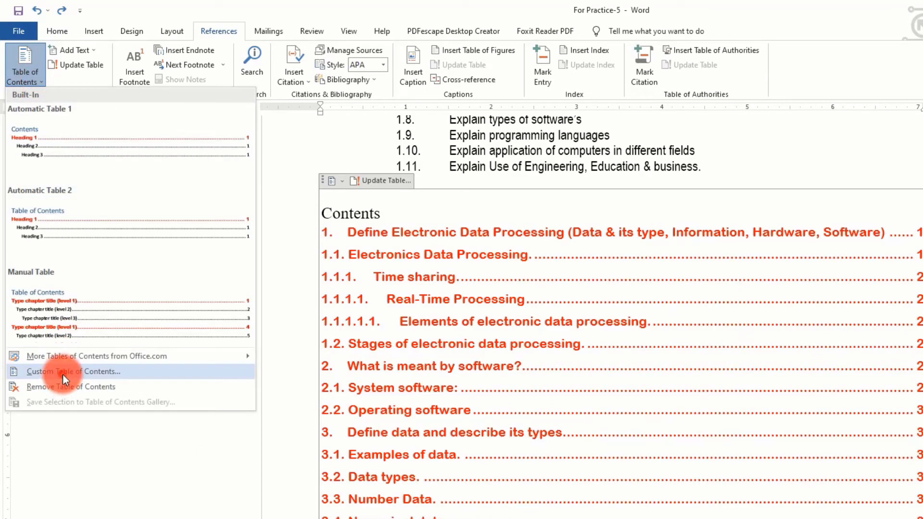
pyautogui.click(62, 373)
pyautogui.click(906, 417)
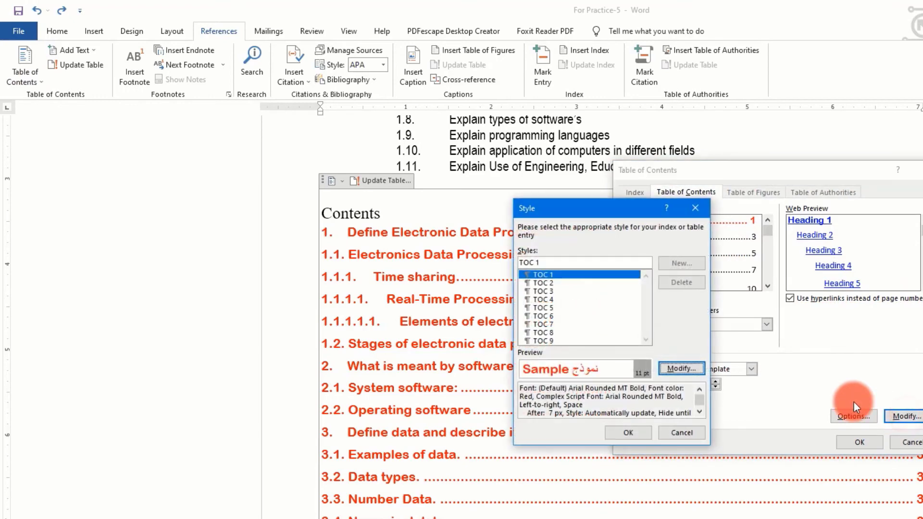
pyautogui.click(679, 369)
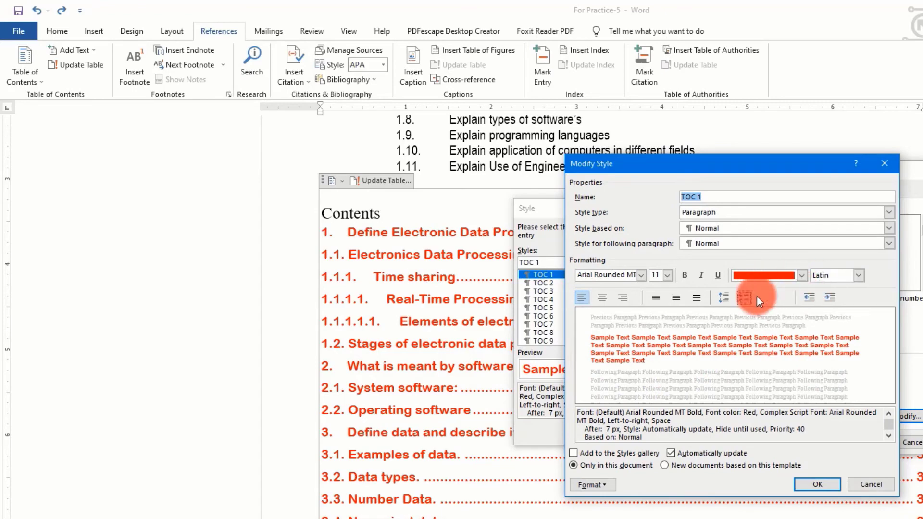
pyautogui.click(605, 485)
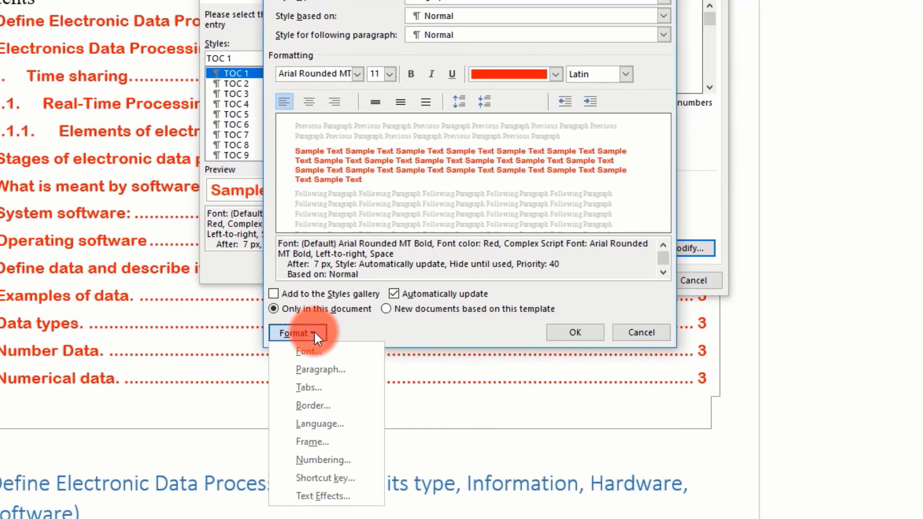
pyautogui.click(323, 495)
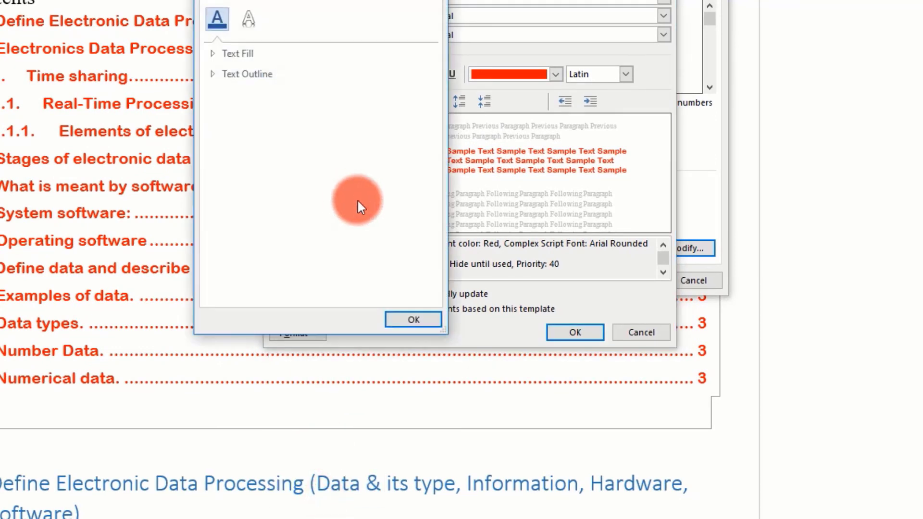
pyautogui.click(212, 53)
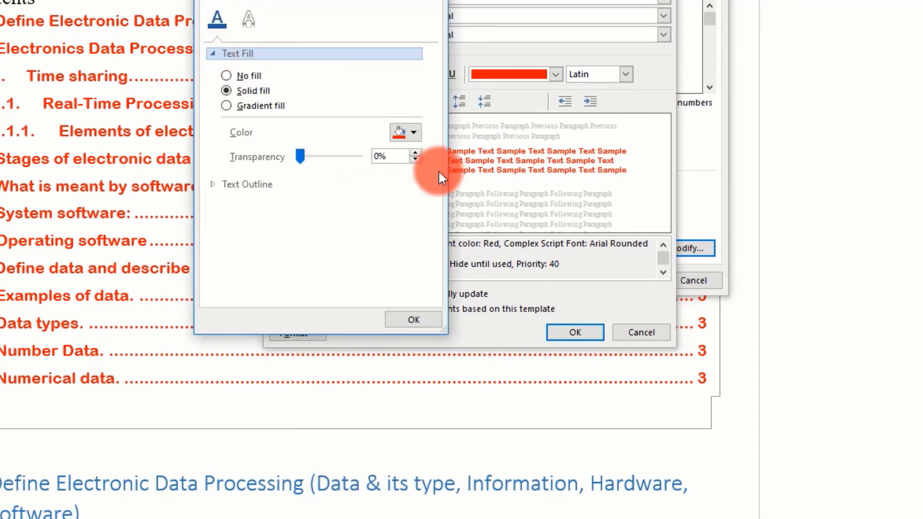
pyautogui.click(412, 133)
pyautogui.click(410, 252)
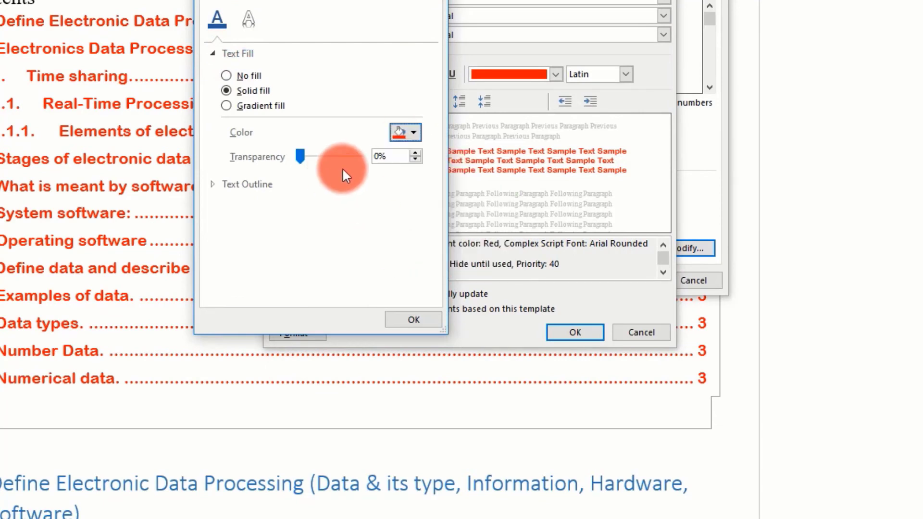
pyautogui.click(414, 126)
pyautogui.click(414, 126)
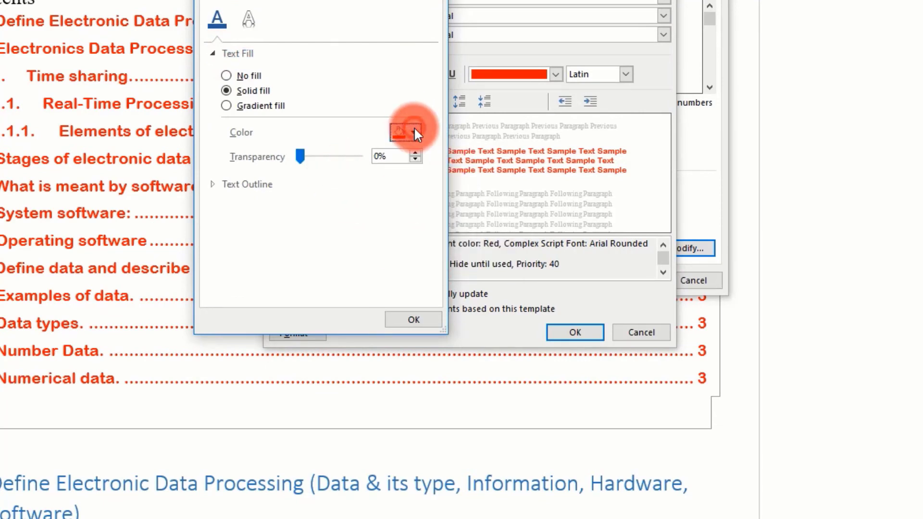
# Step: Give the TOC 1 text a solid dark blue outline with 39% transparency and set the text fill transparency to about 32%
pyautogui.click(221, 183)
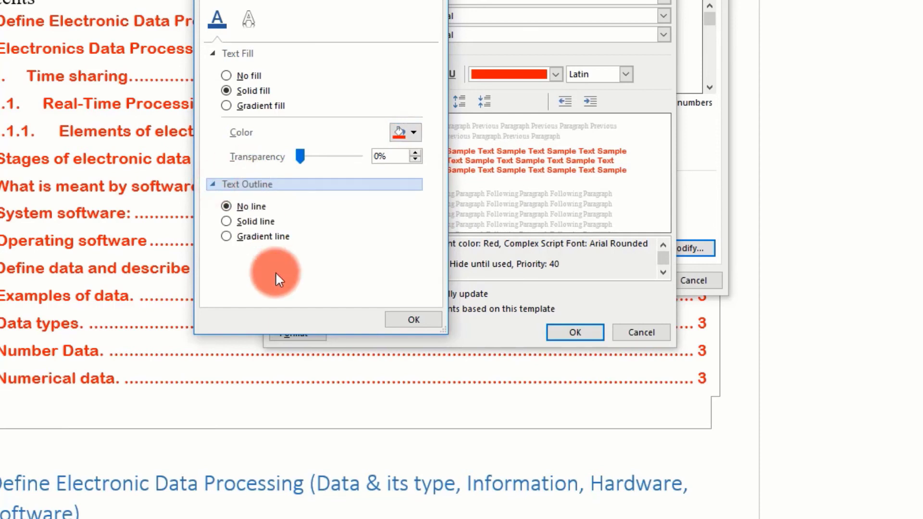
pyautogui.click(256, 221)
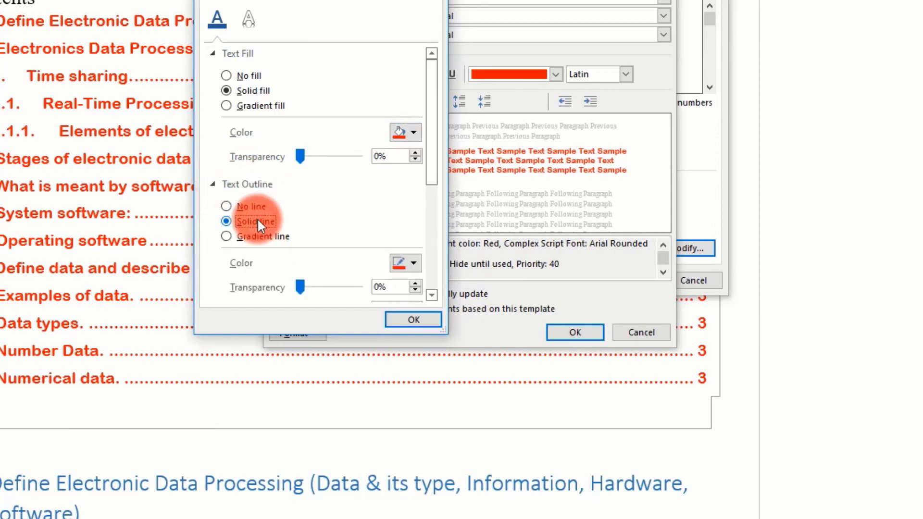
pyautogui.click(417, 262)
pyautogui.click(503, 386)
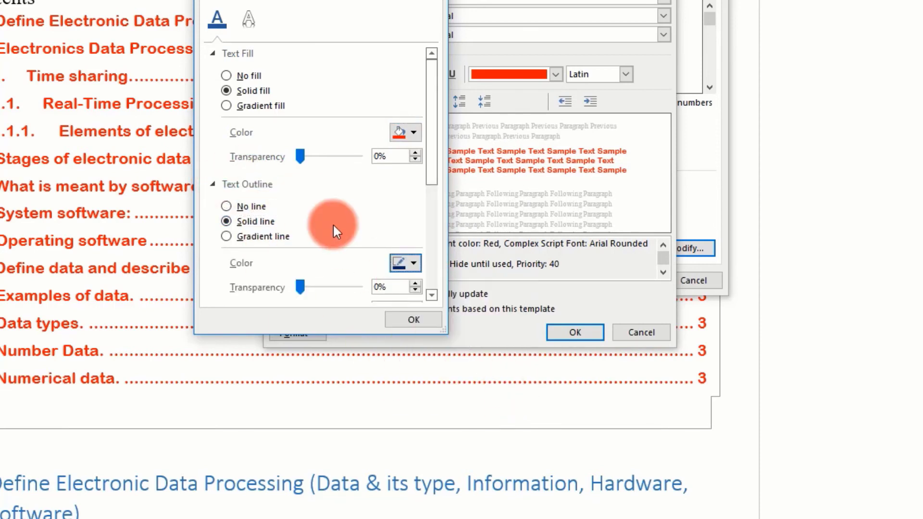
pyautogui.moveTo(308, 287); pyautogui.dragTo(316, 286)
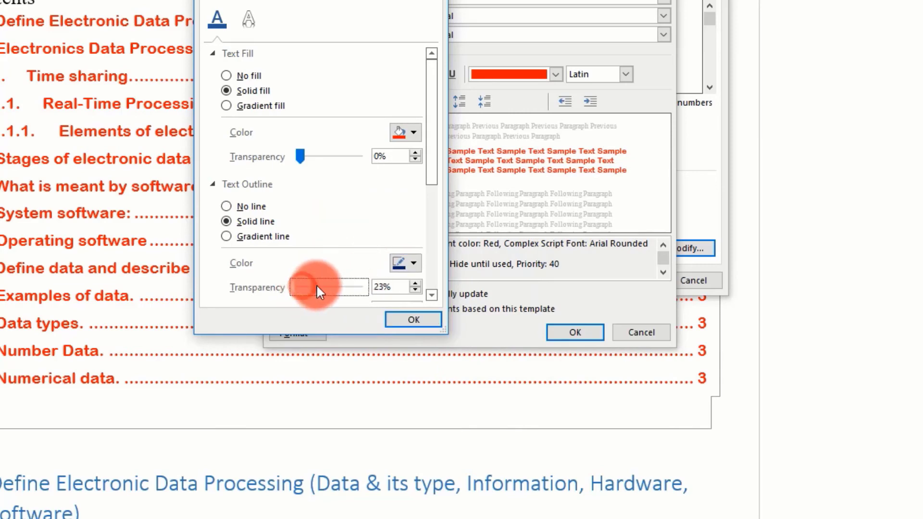
pyautogui.moveTo(300, 154); pyautogui.dragTo(317, 156)
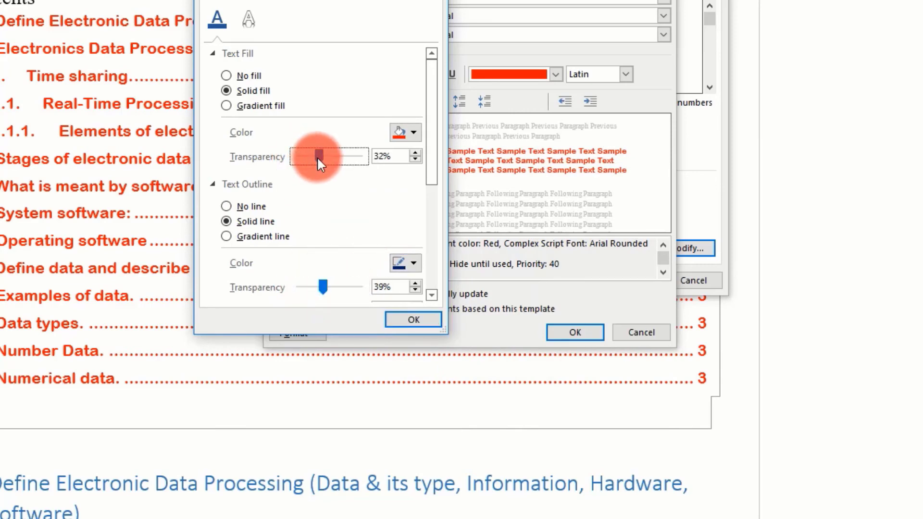
pyautogui.click(402, 325)
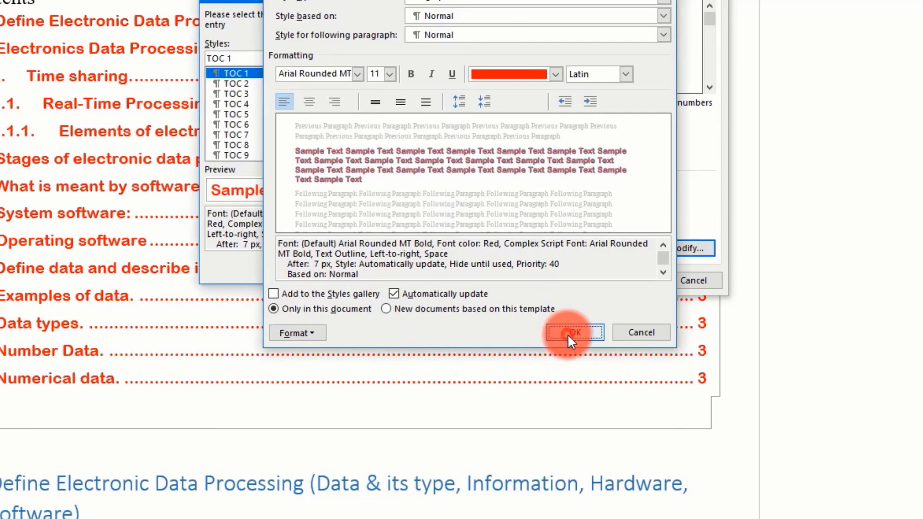
# Step: Apply the modified TOC 1 style and replace the existing table of contents
pyautogui.click(573, 332)
pyautogui.click(340, 270)
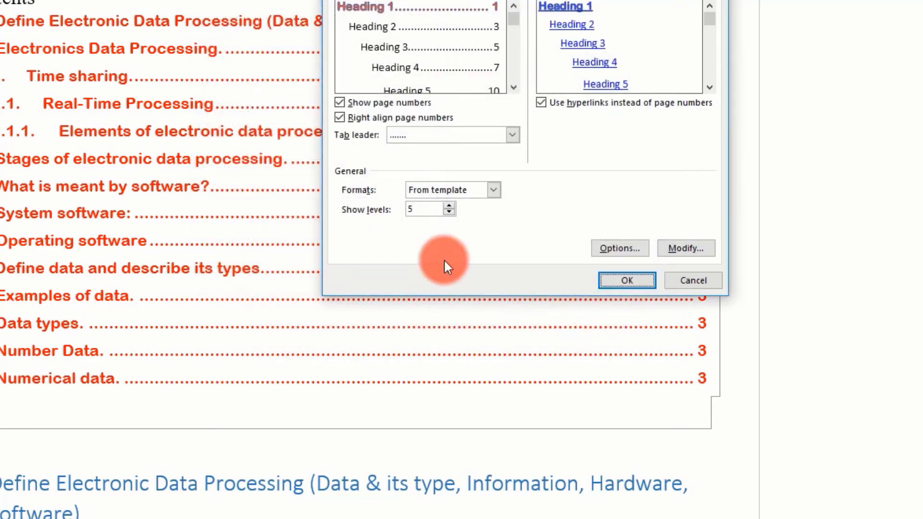
pyautogui.click(626, 280)
pyautogui.click(279, 197)
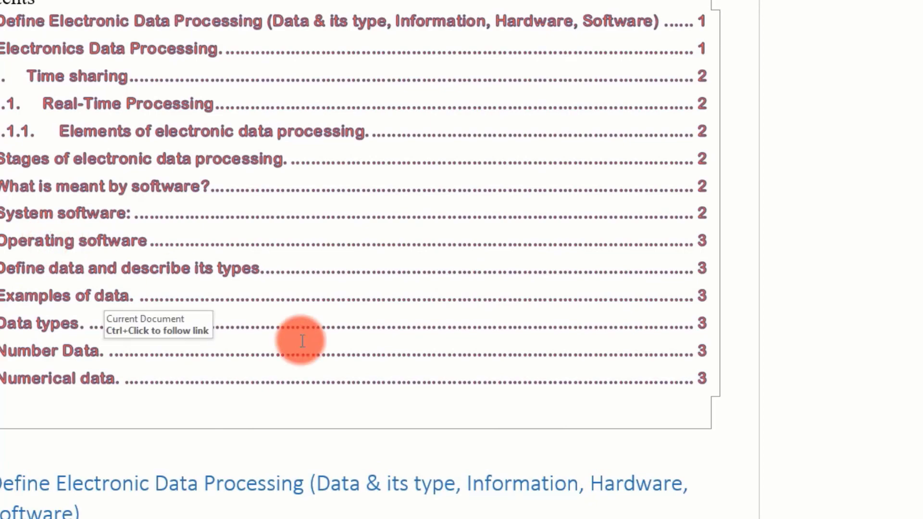
# Step: Undo the table of contents replacement that applied the outlined text effects
pyautogui.click(4, 41)
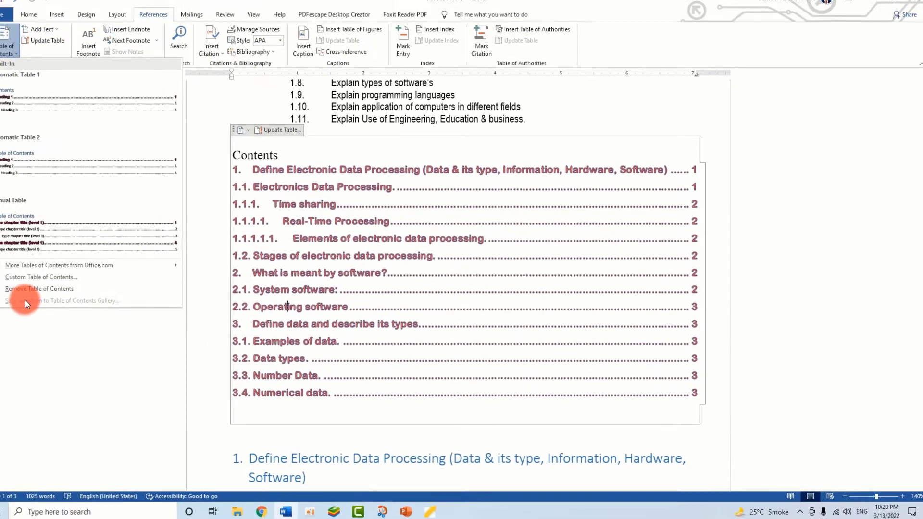
pyautogui.click(434, 309)
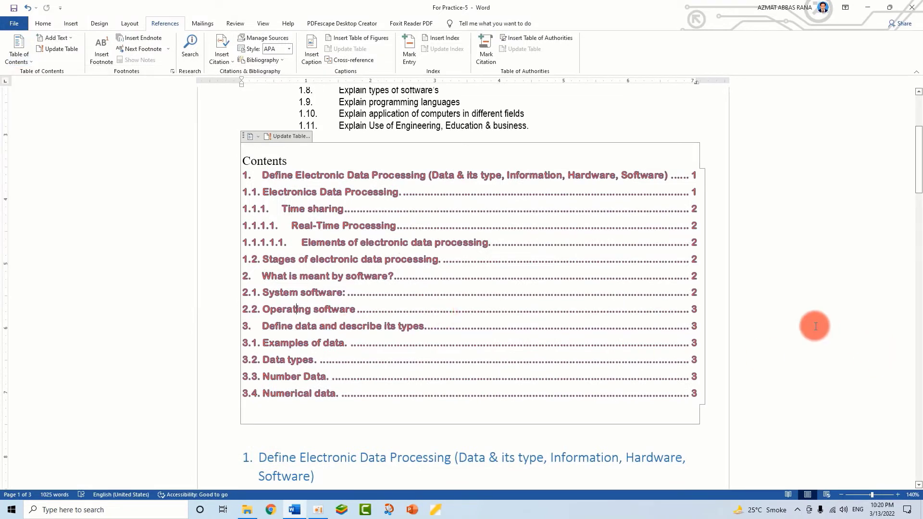
pyautogui.hotkey('ctrl', 'z')
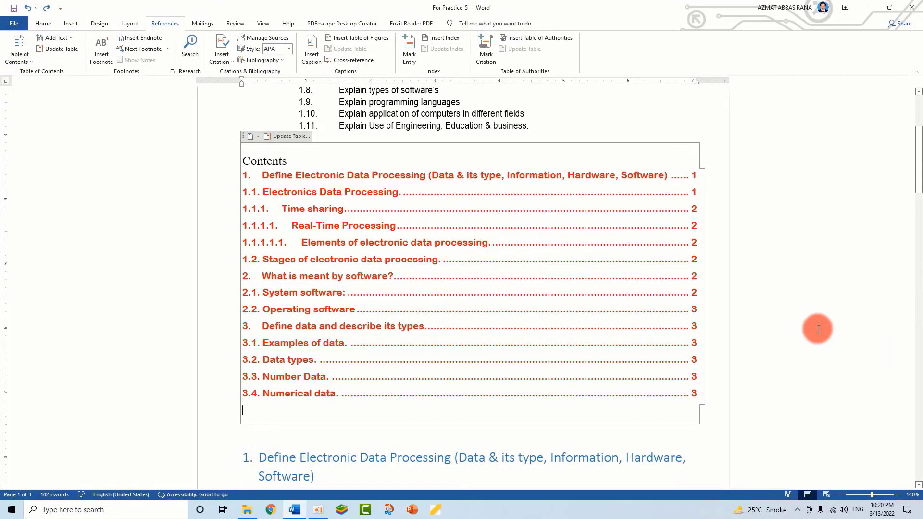
# Step: Set the font color of the whole table of contents to black
pyautogui.moveTo(699, 392); pyautogui.dragTo(241, 161)
pyautogui.click(43, 23)
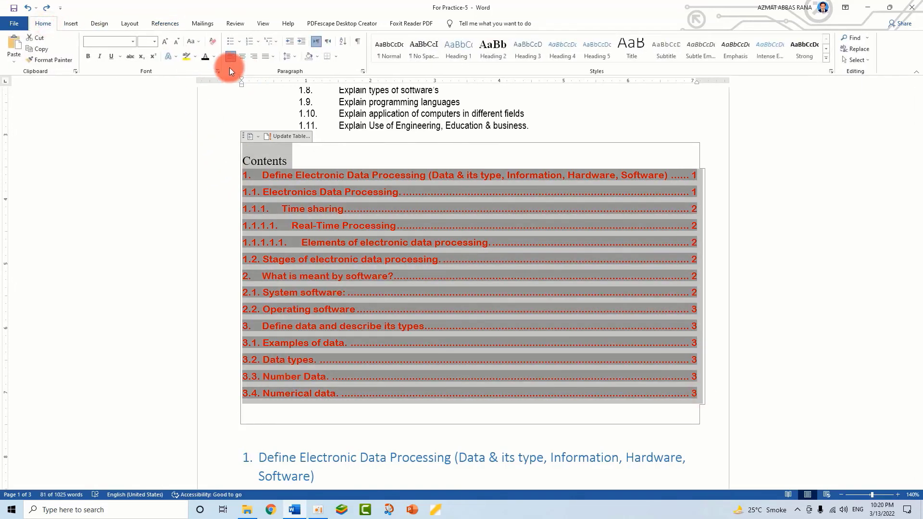
pyautogui.click(205, 56)
pyautogui.click(373, 278)
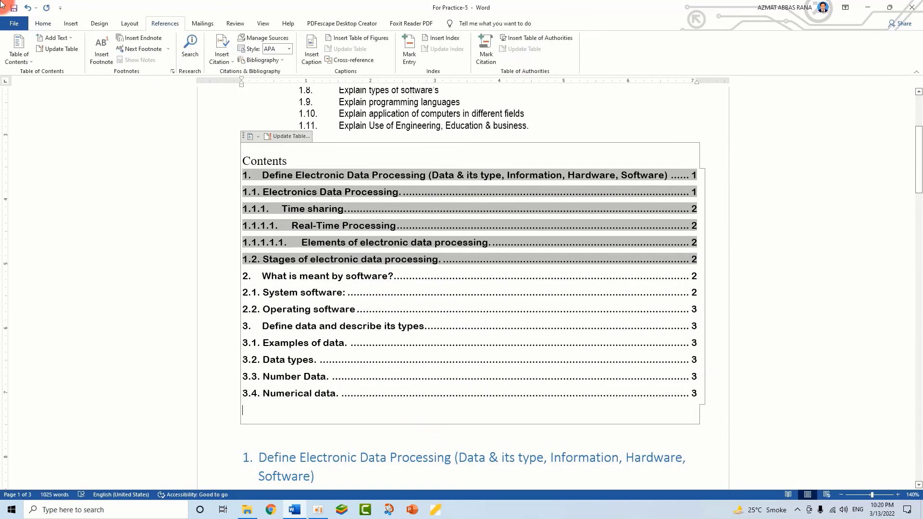
# Step: Examine which heading styles are assigned to TOC levels in the custom table of contents options, and leave them unmodified
pyautogui.click(22, 59)
pyautogui.click(46, 285)
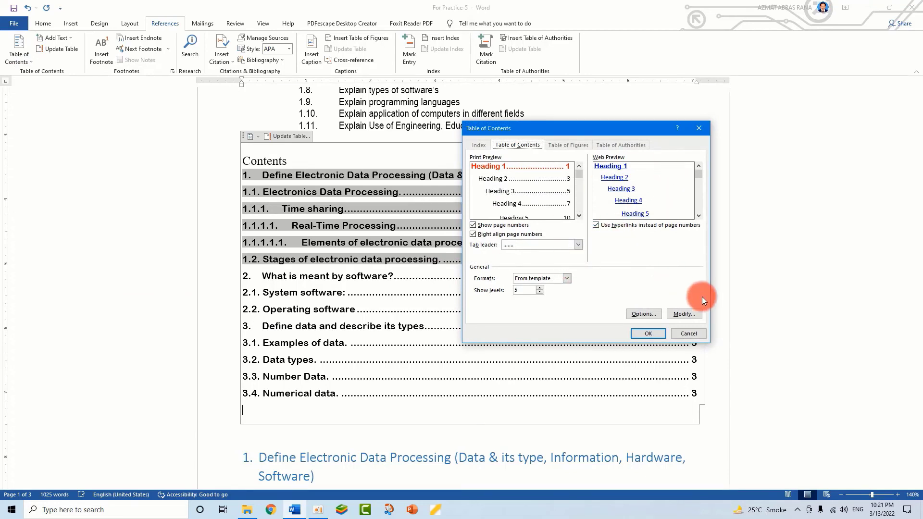
pyautogui.click(645, 313)
pyautogui.moveTo(467, 172); pyautogui.dragTo(387, 176)
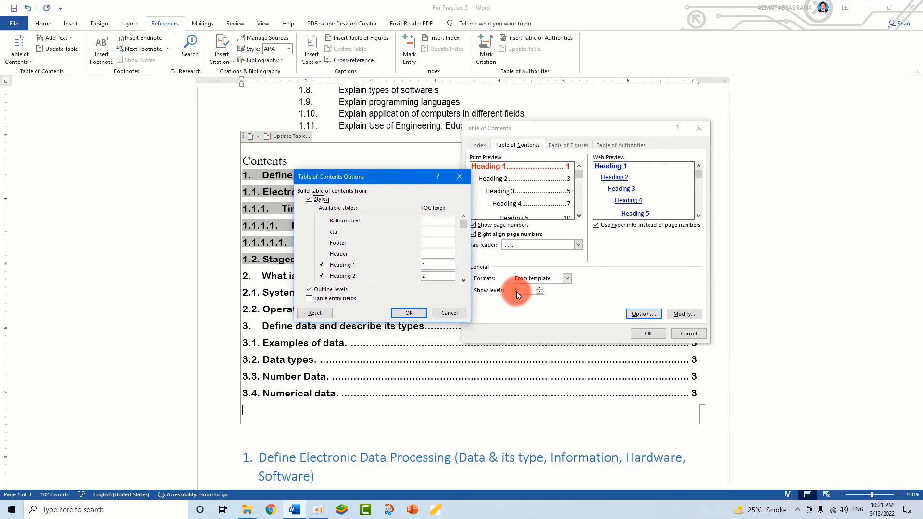
pyautogui.click(463, 279)
pyautogui.click(463, 279)
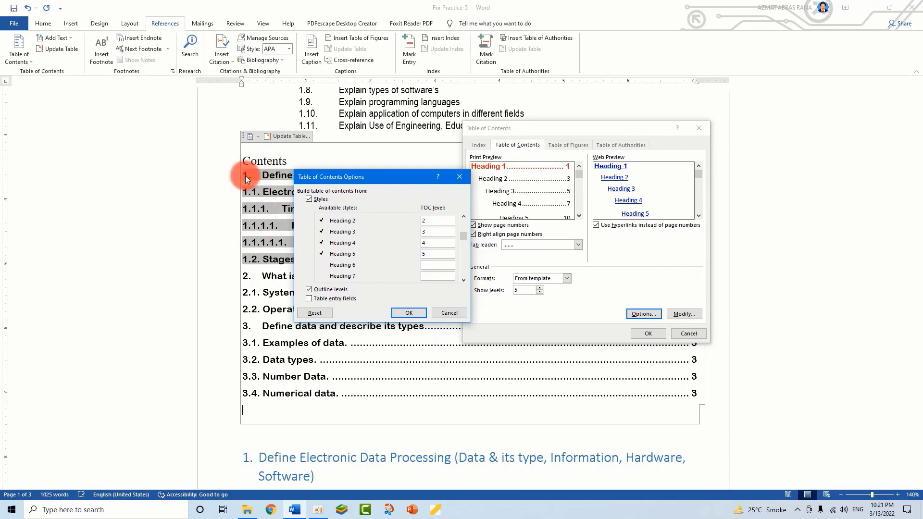
pyautogui.click(449, 313)
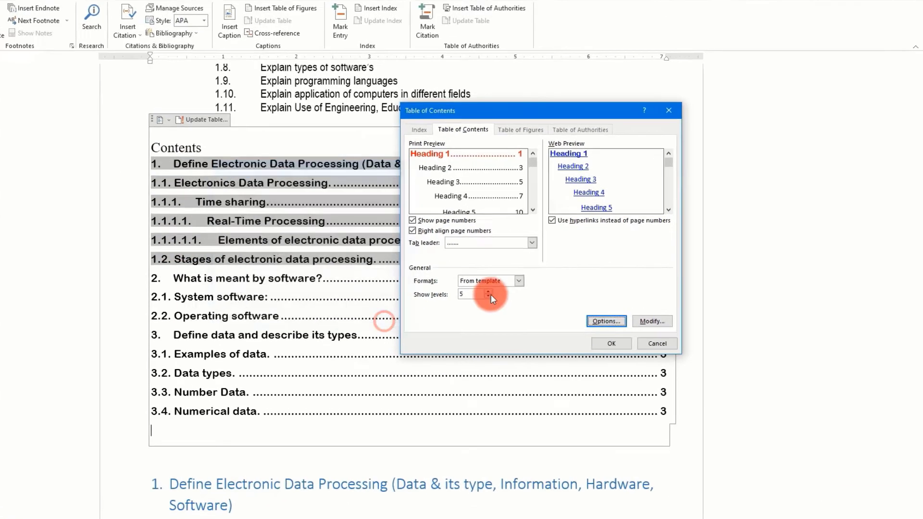
# Step: Try reducing the number of levels shown in the custom table of contents to 3
pyautogui.click(540, 292)
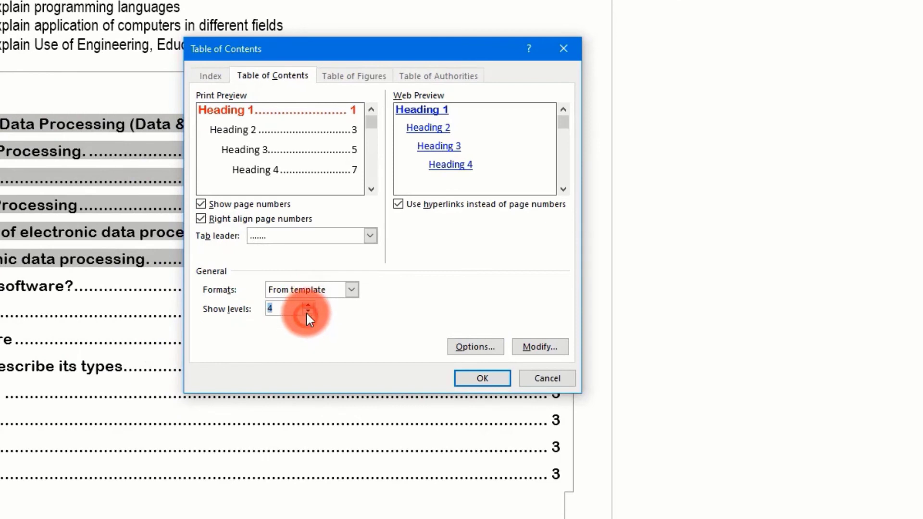
pyautogui.click(306, 311)
pyautogui.click(305, 311)
pyautogui.click(308, 303)
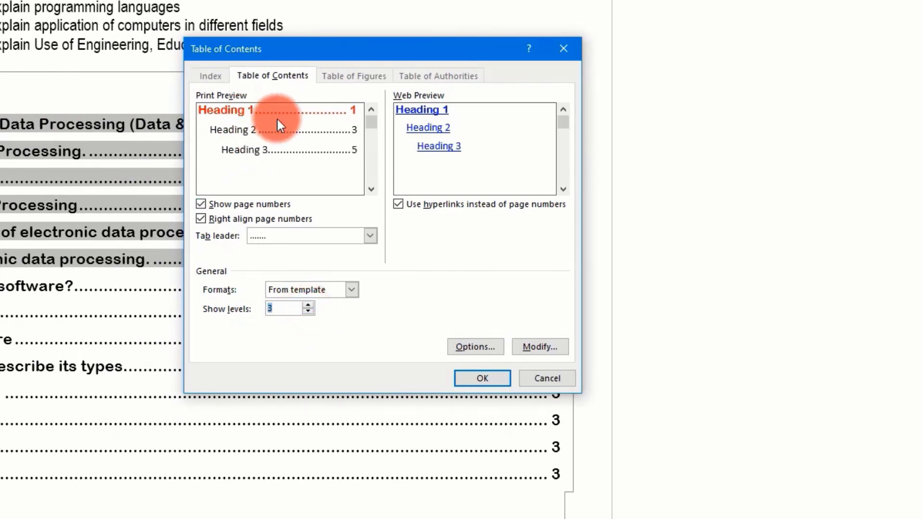
# Step: Check the TOC levels assigned to the heading styles in the options, and close the table of contents settings without applying them
pyautogui.click(481, 346)
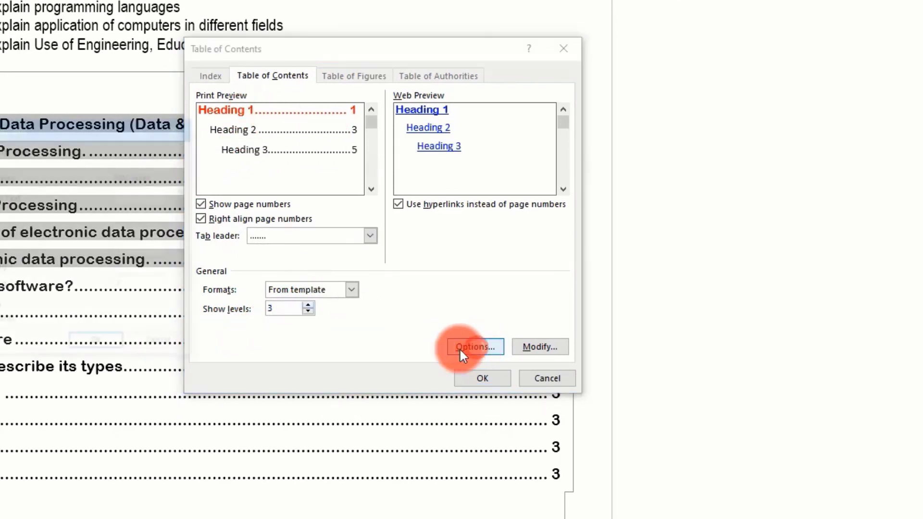
pyautogui.click(186, 292)
pyautogui.click(186, 292)
pyautogui.click(187, 292)
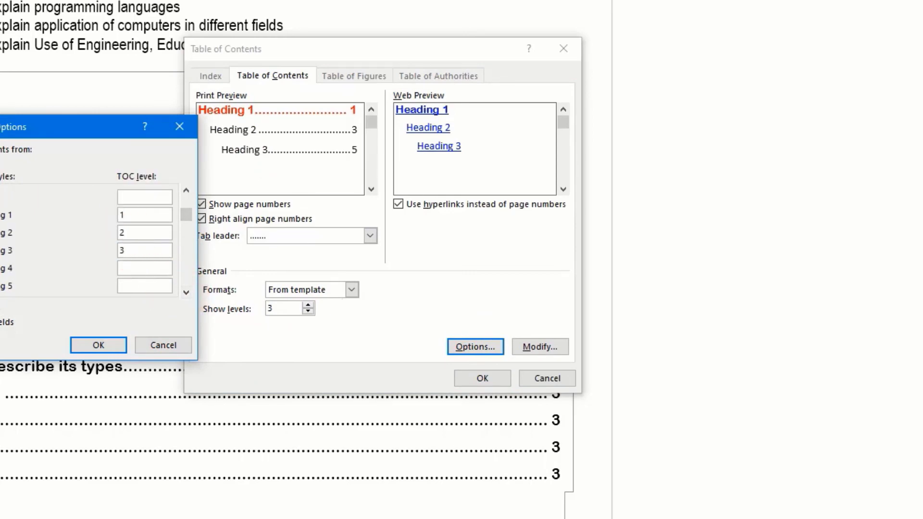
pyautogui.click(2, 342)
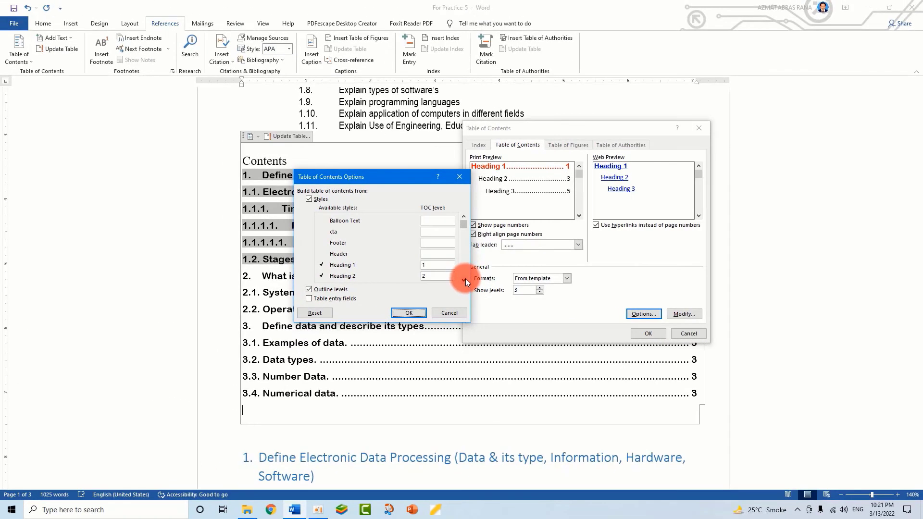
pyautogui.click(465, 278)
pyautogui.click(464, 279)
pyautogui.click(464, 279)
pyautogui.click(464, 279)
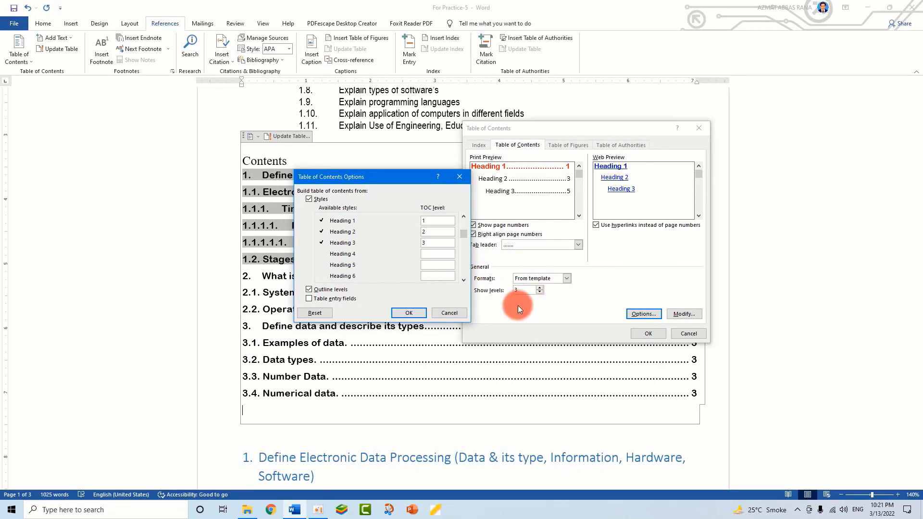
pyautogui.click(450, 314)
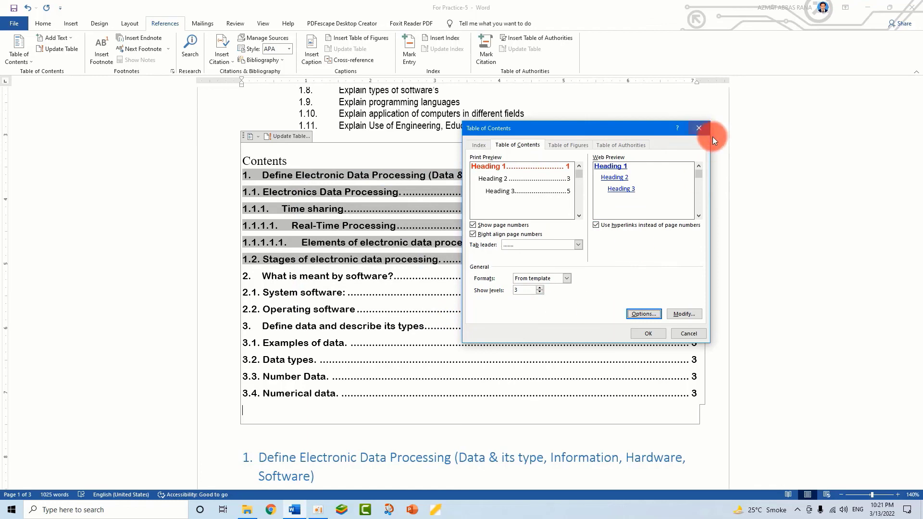
pyautogui.click(699, 128)
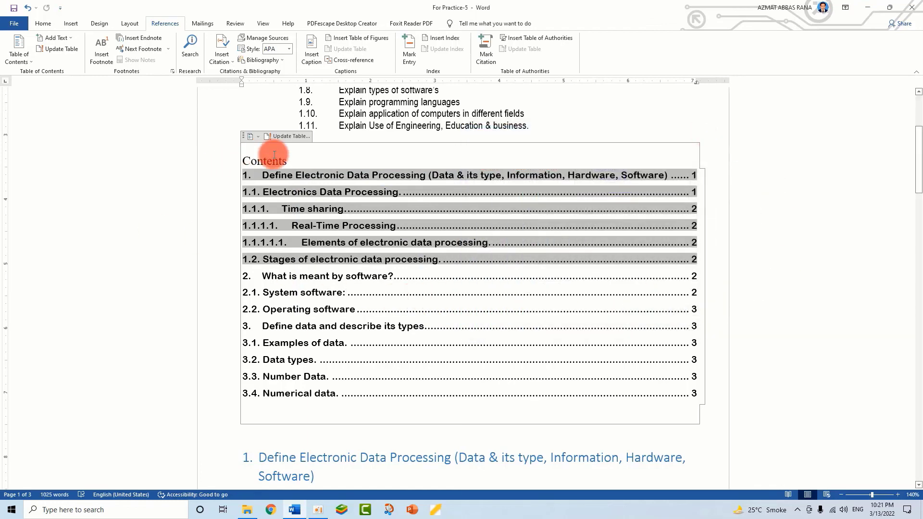
pyautogui.scroll(-3, 370, 337)
pyautogui.scroll(2, 373, 331)
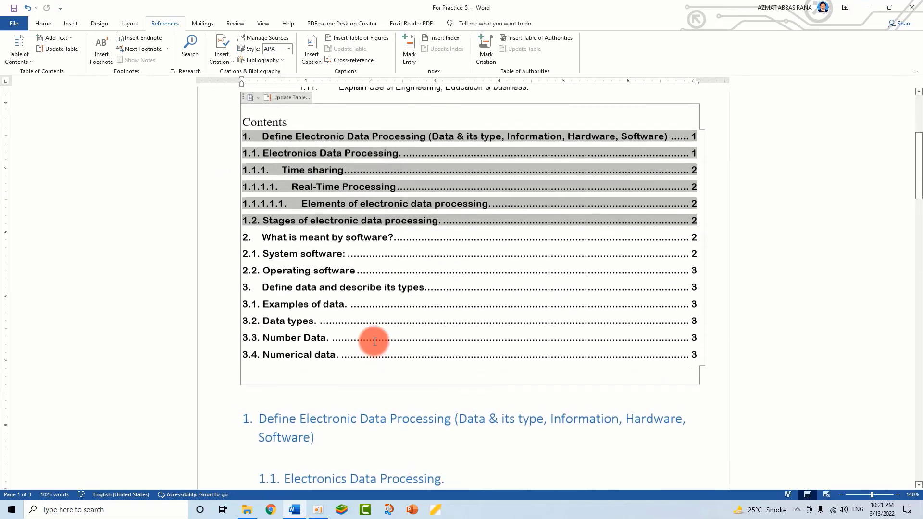